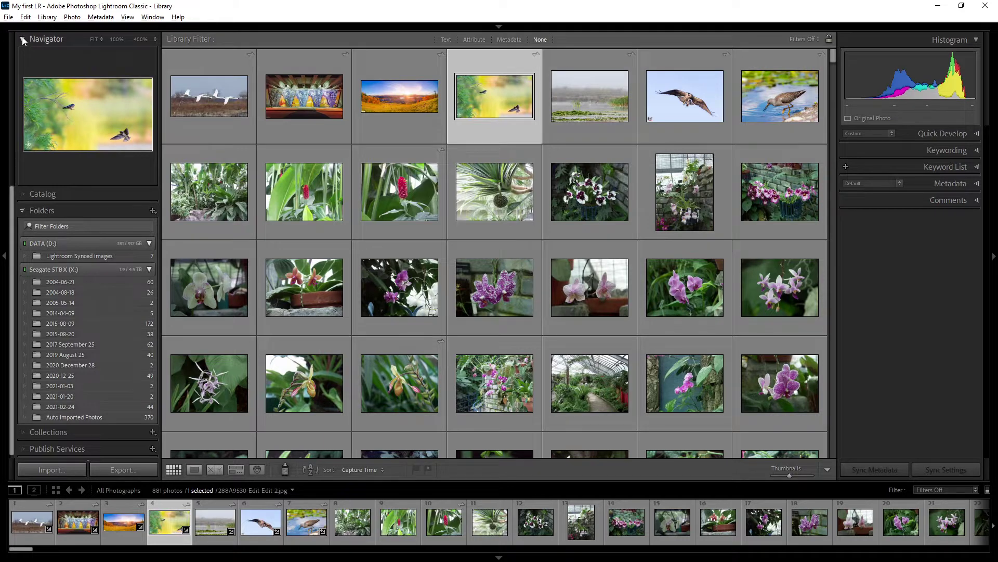
Collapse the Navigator and browse the photos in the 2004-08-18, 2015-08-09 and Lightroom Synced images folders
click(22, 38)
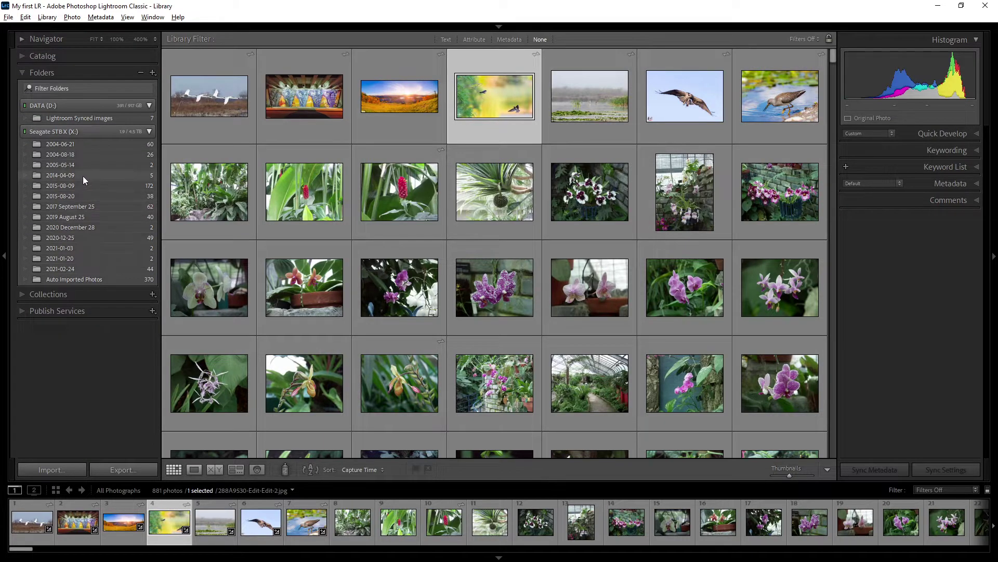
click(83, 176)
click(82, 162)
click(82, 155)
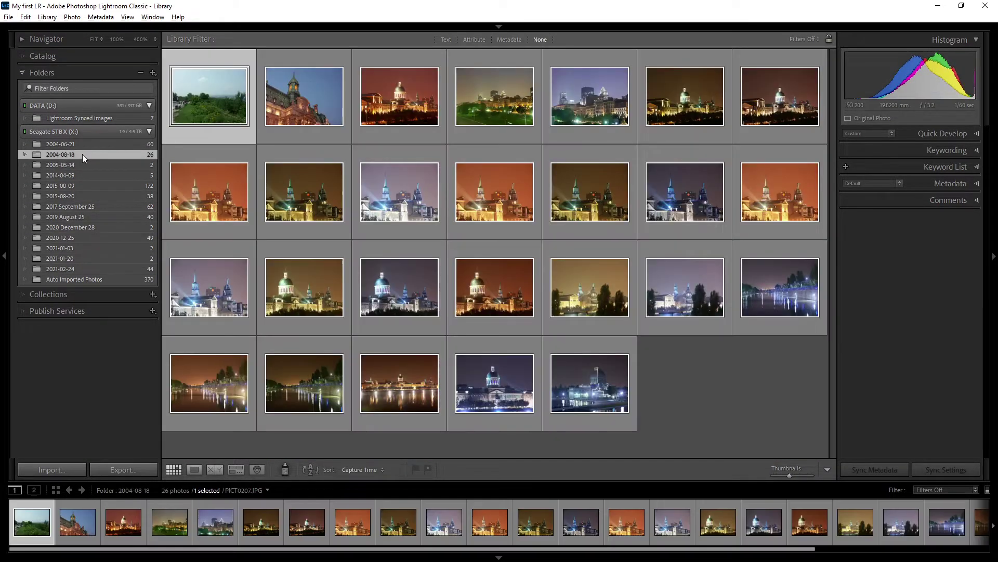
click(66, 188)
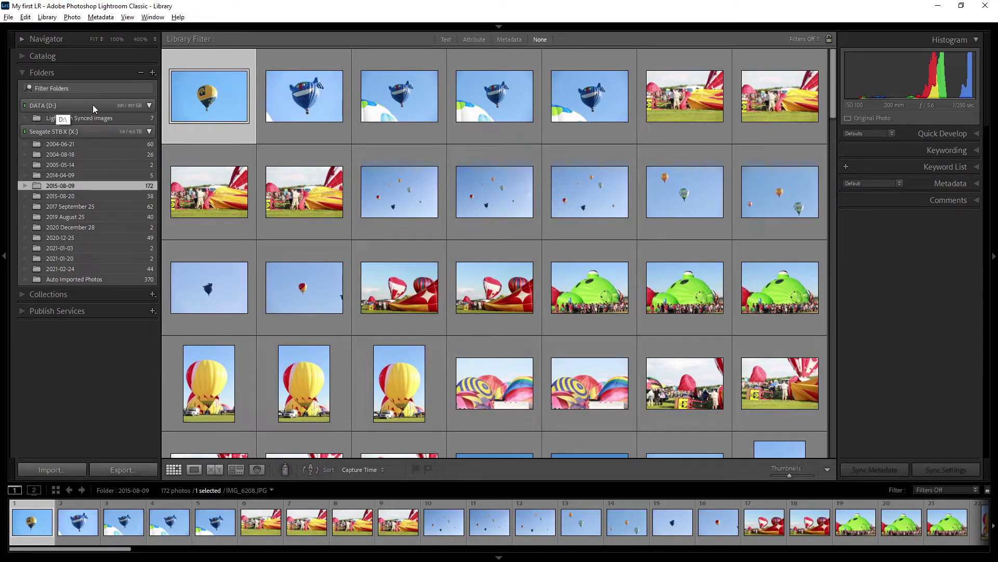
click(83, 118)
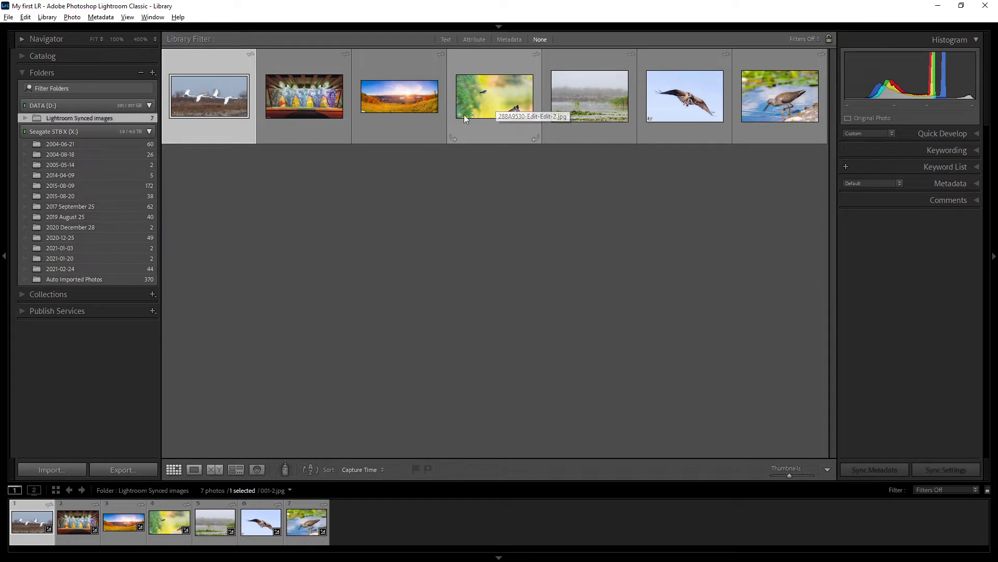
Browse the photos in the Seagate drive's dated folders, from 2004-06-21 to 2020 December 28
click(69, 145)
click(66, 166)
click(61, 196)
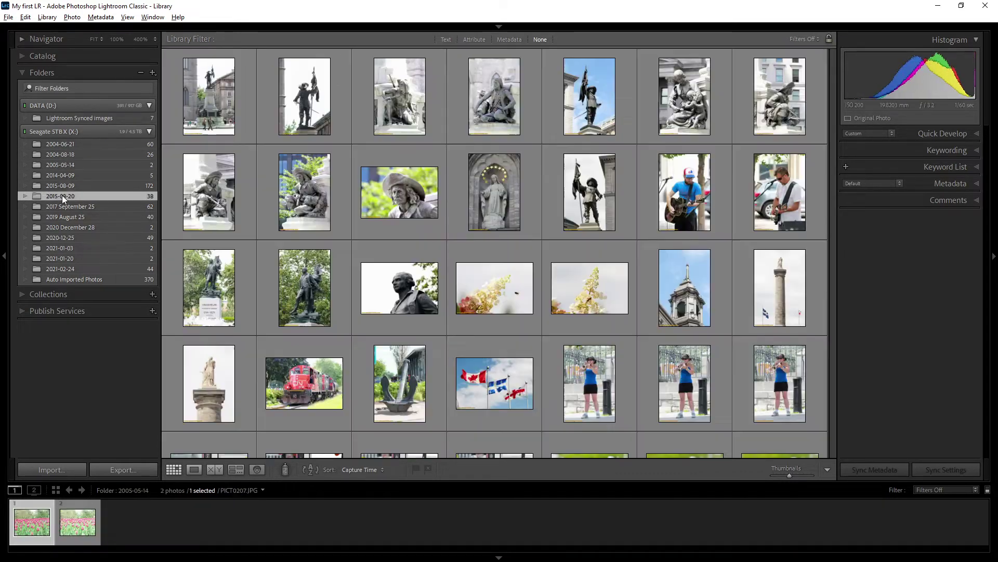
click(63, 174)
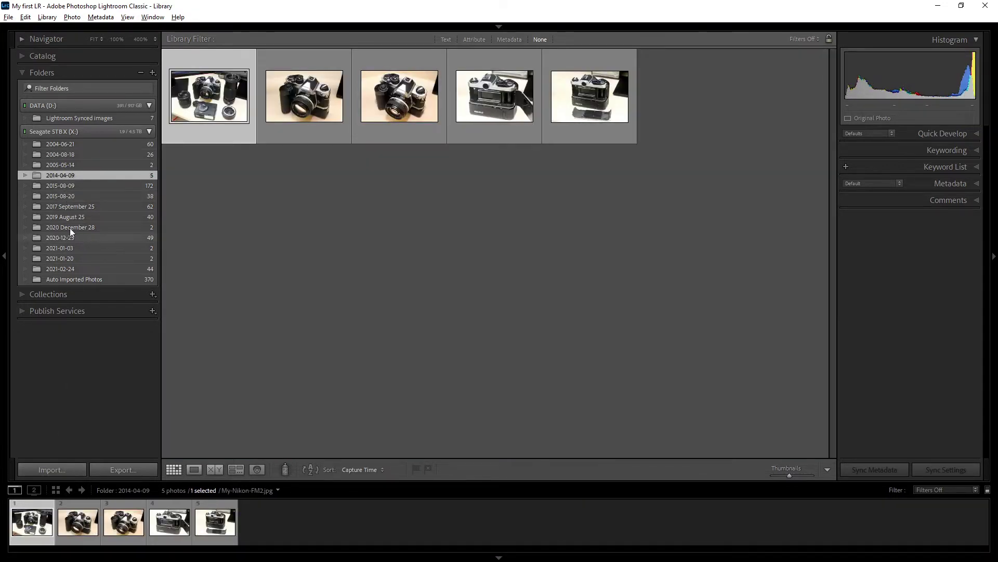
click(64, 196)
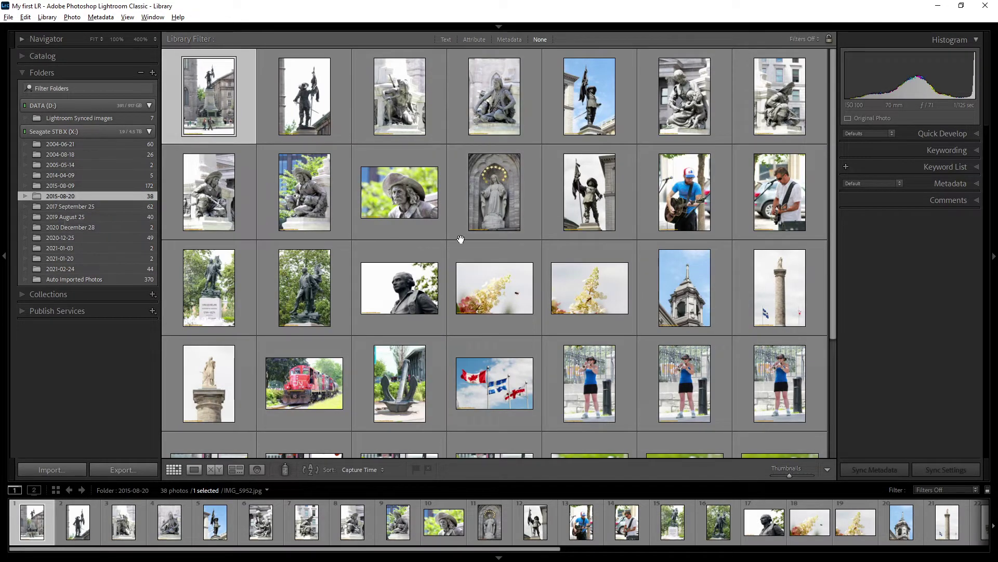
click(66, 206)
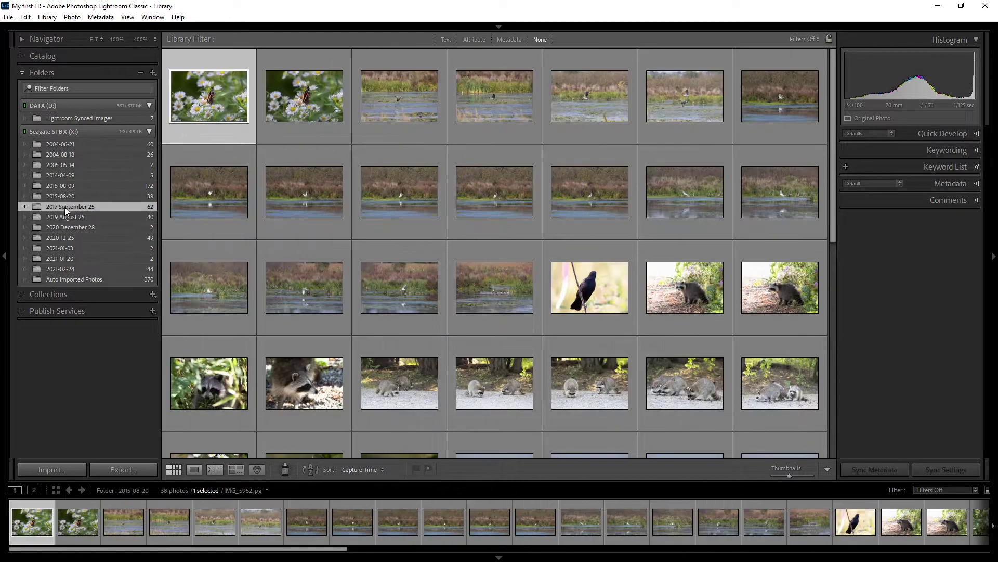
click(64, 194)
click(63, 217)
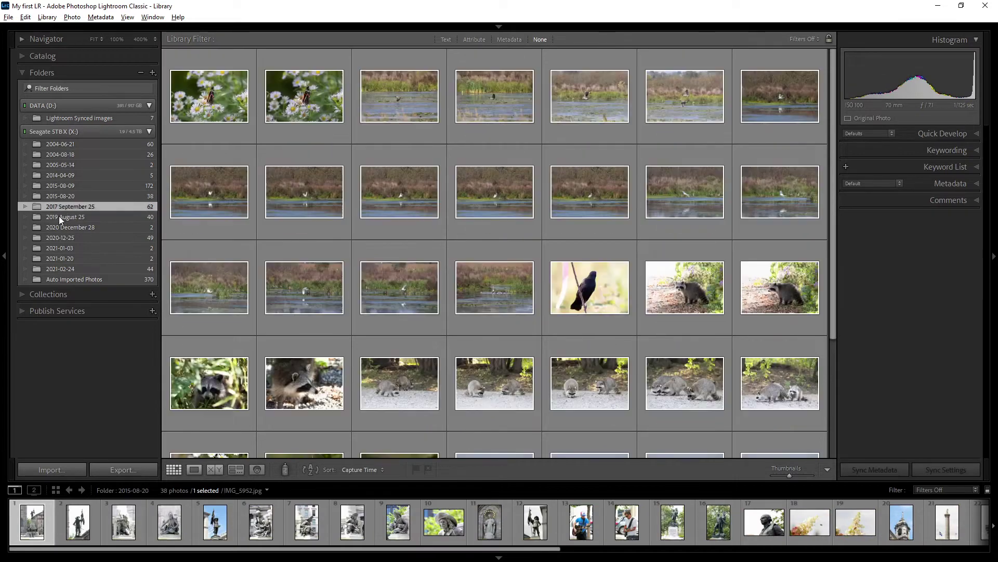
click(59, 227)
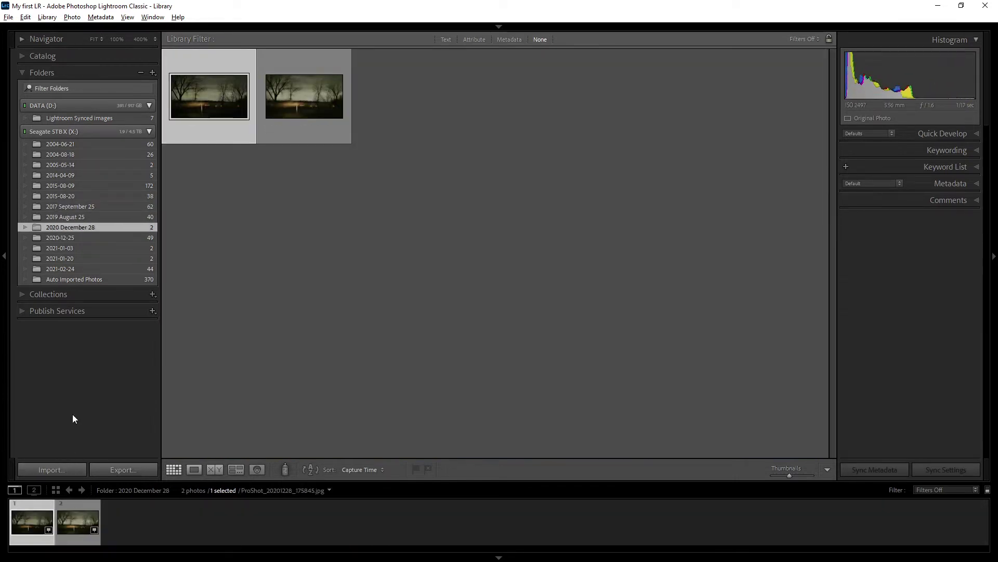
Show the 2005-05-14 folder in File Explorer and select all dated folders from 2004-06-21 to 2021-02-24
click(64, 165)
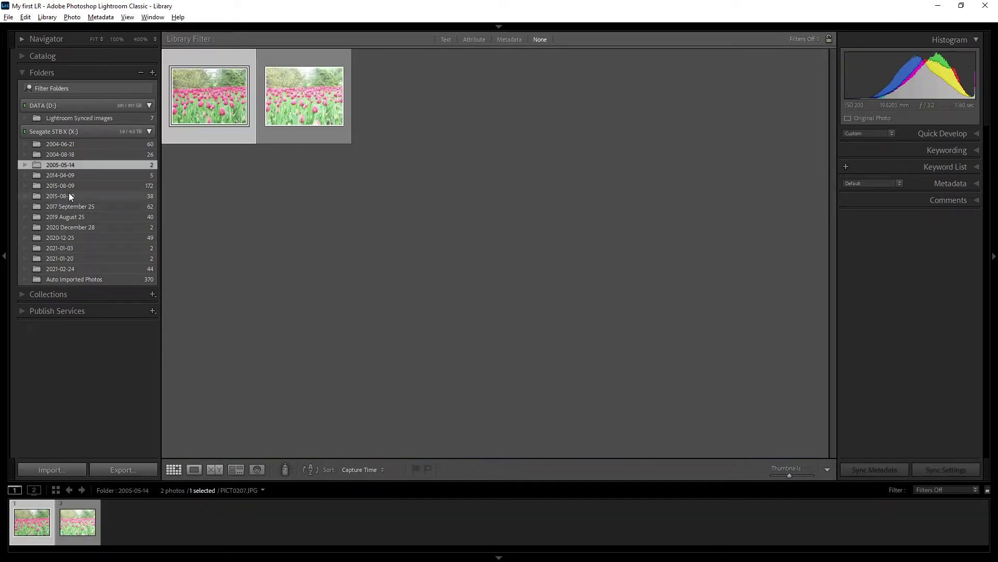
right_click(66, 167)
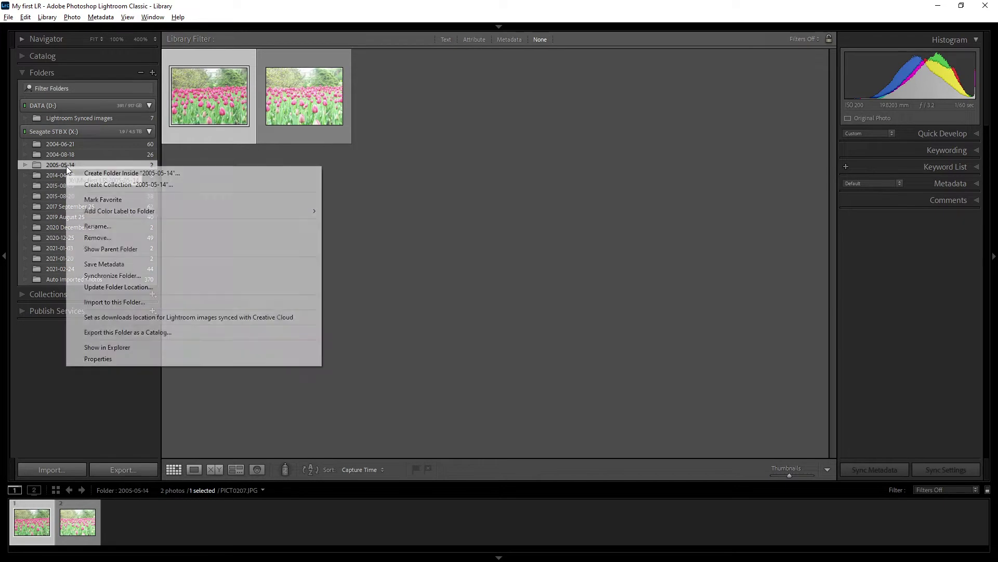
click(130, 347)
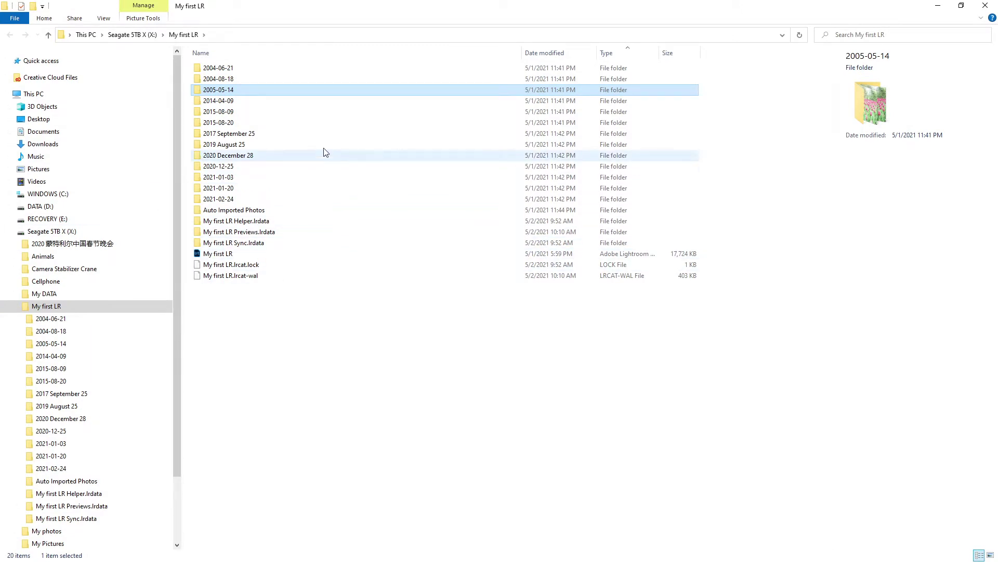
mouse_move(227, 93)
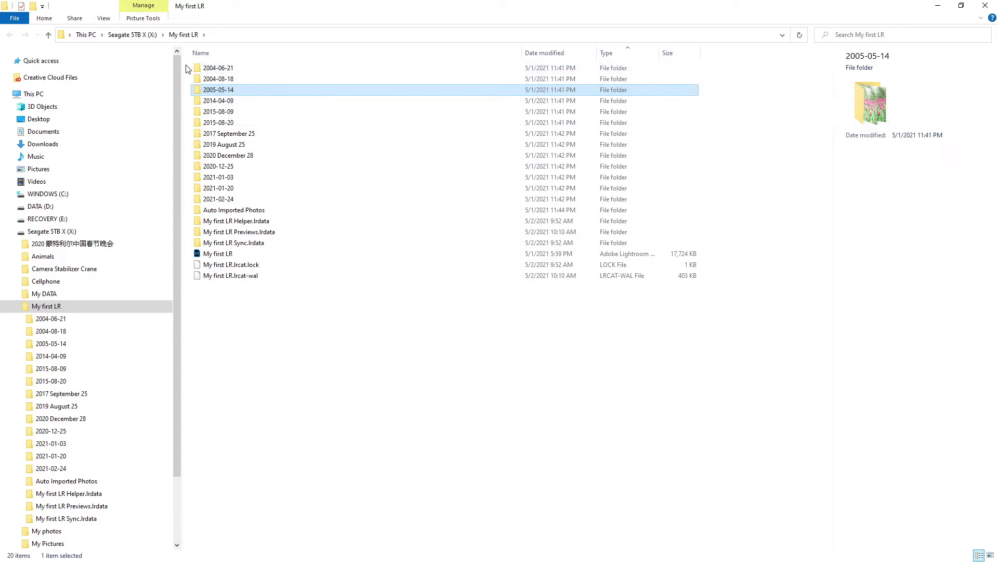
drag(186, 65, 238, 196)
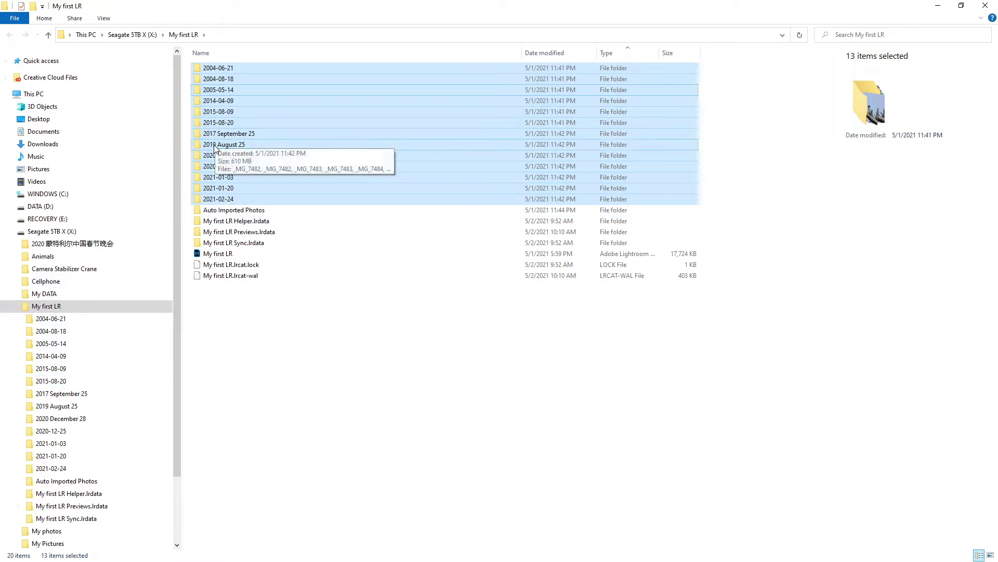
View the contents of the 2004-06-21, 2004-08-18 and 2005-05-14 folders, and return to the My first LR folder
click(41, 318)
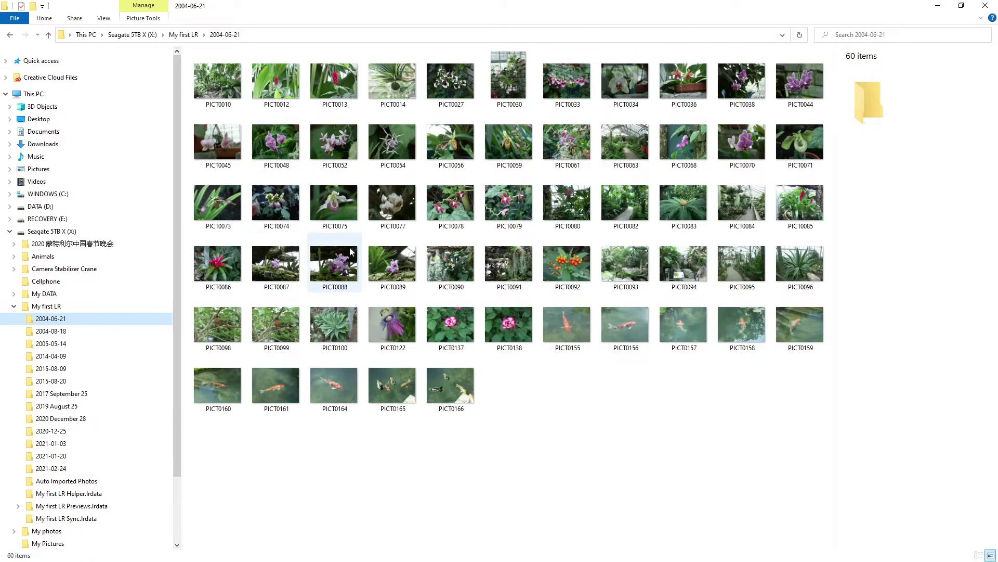
click(58, 332)
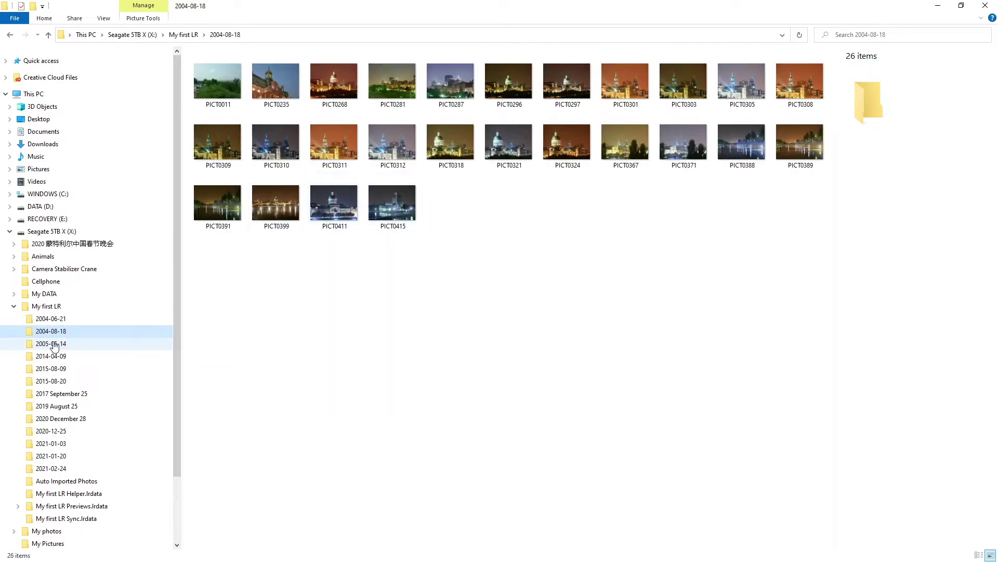
click(53, 345)
click(54, 306)
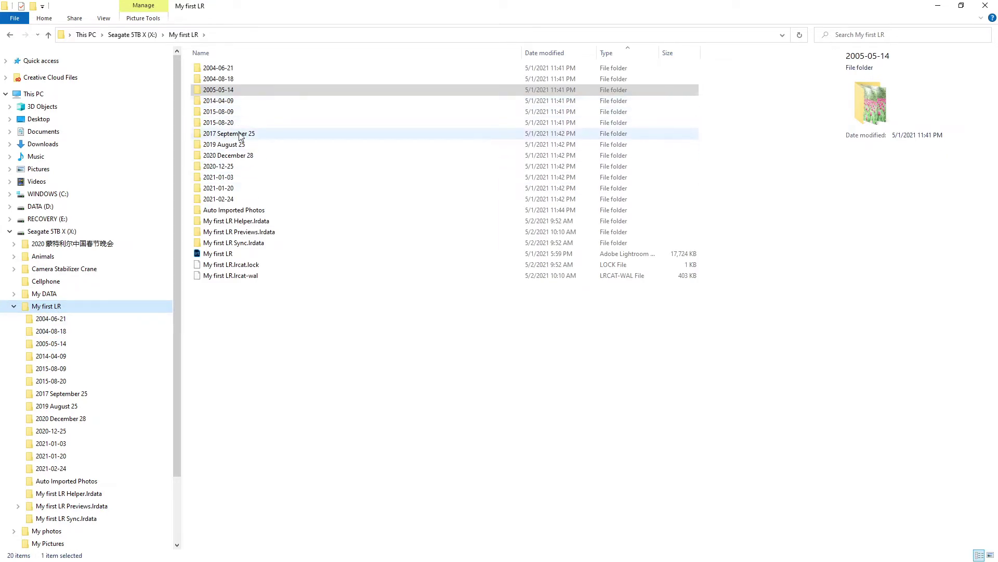
click(225, 123)
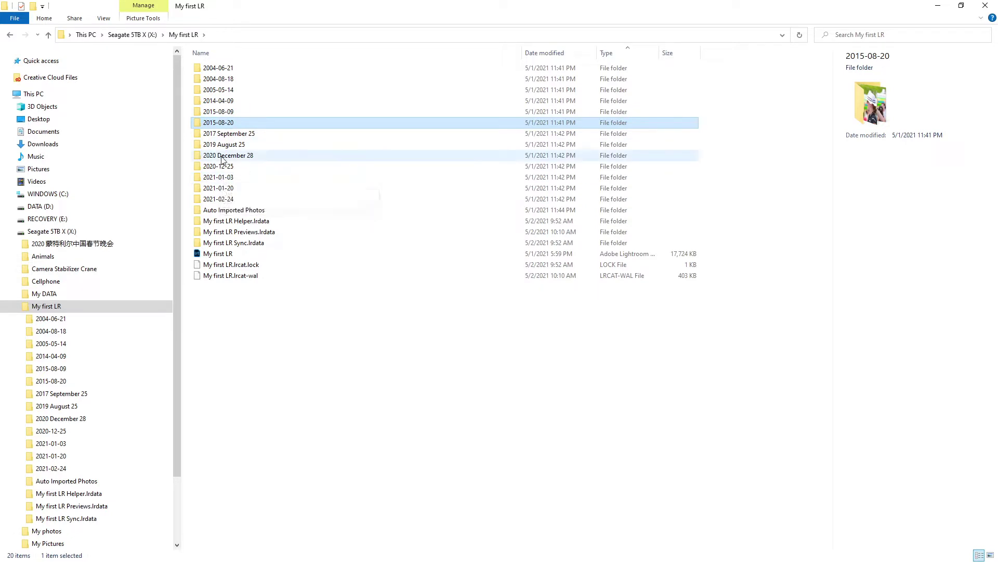
Look at the DATA (D:) drive, go back to My first LR and select its 2017 September 25 folder
click(42, 206)
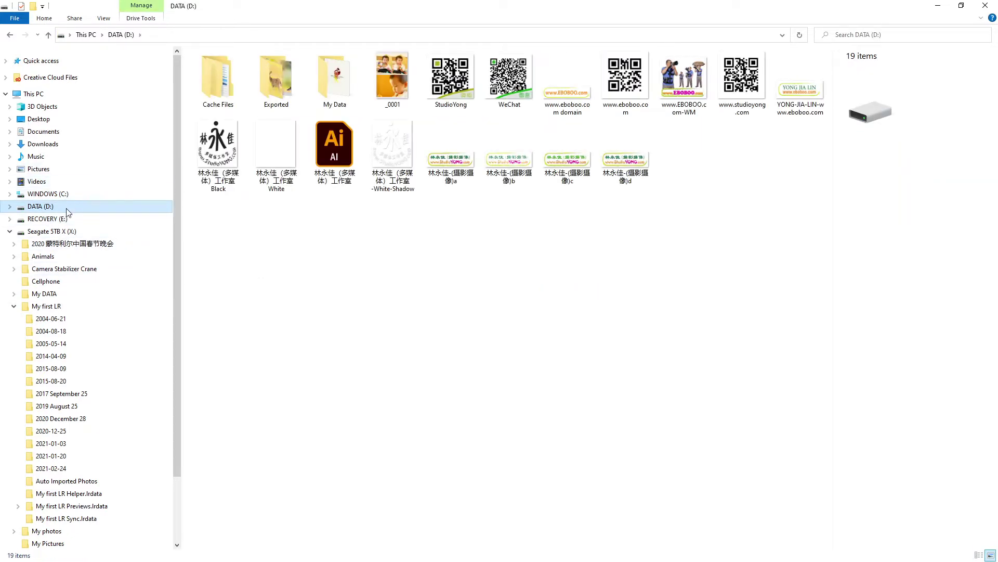
click(64, 307)
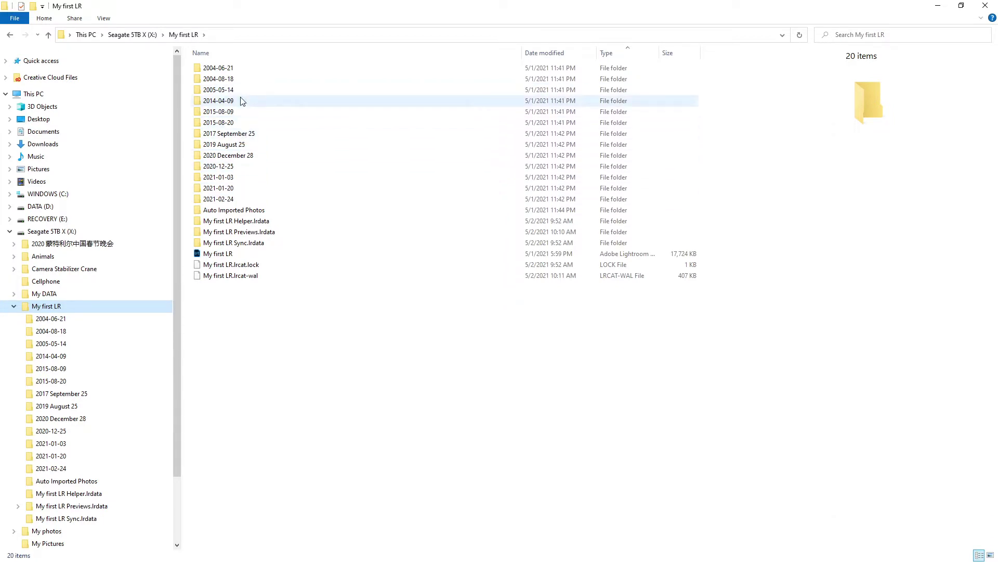
click(231, 123)
click(228, 133)
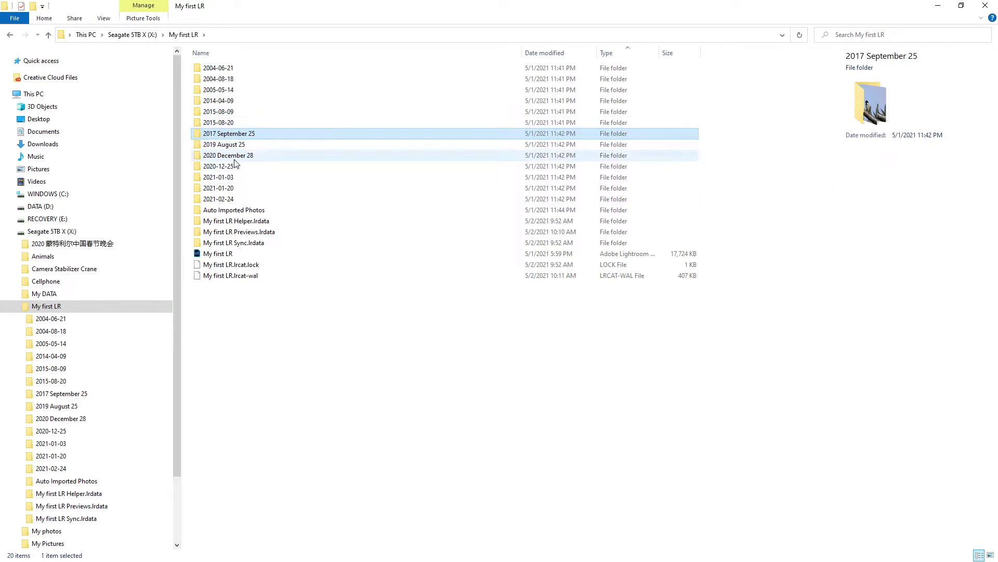
Switch between Lightroom Classic and File Explorer to compare their folder lists, ending in Lightroom Classic
key(alt+Tab)
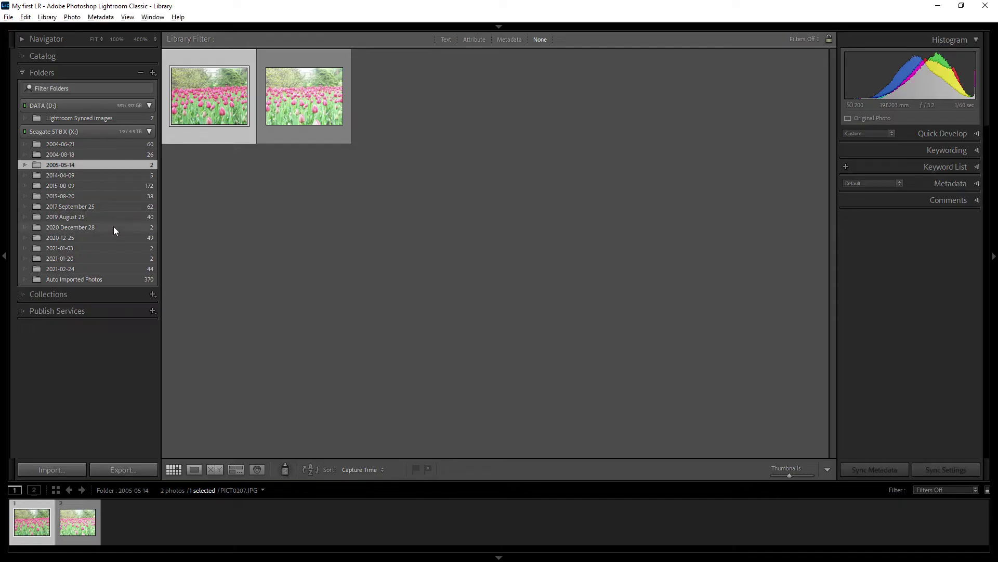
key(alt+Tab)
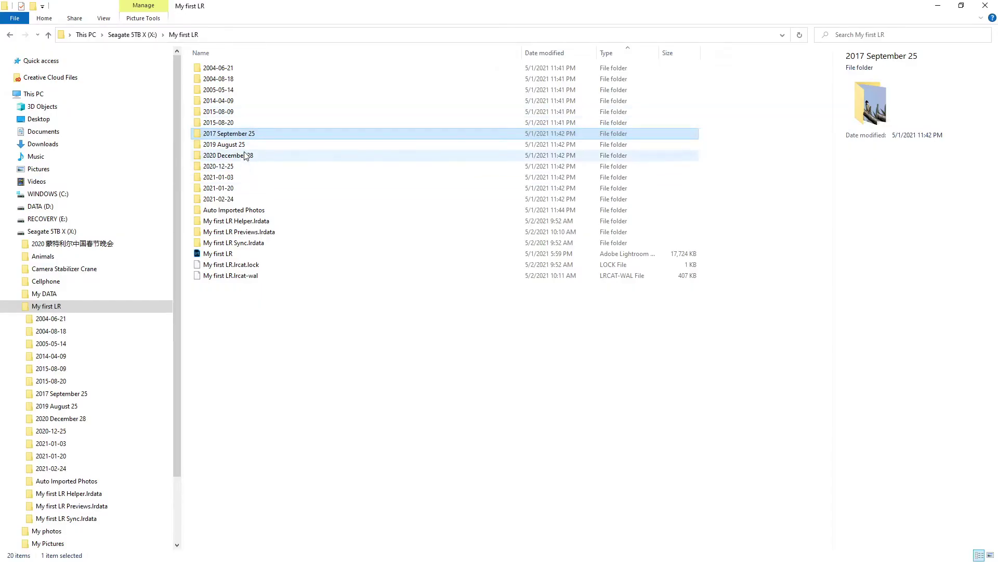
key(alt+Tab)
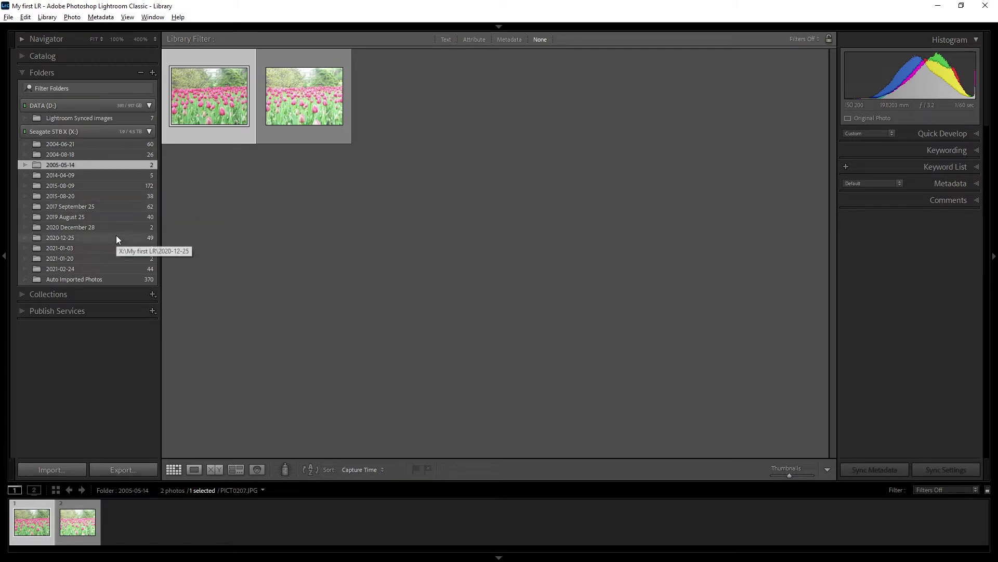
Rename the 2017 September 25 folder as 2017-09-25
click(116, 206)
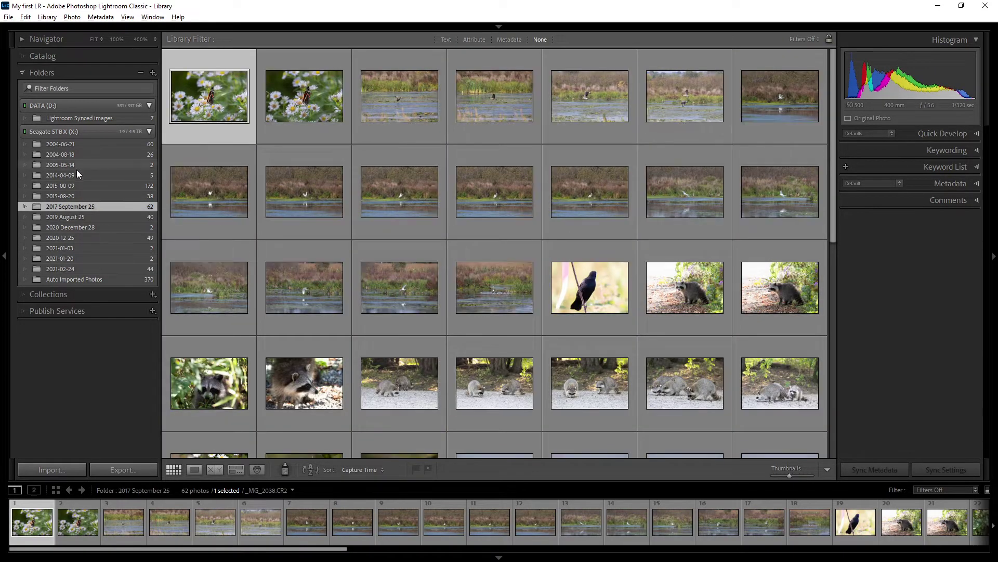
right_click(86, 206)
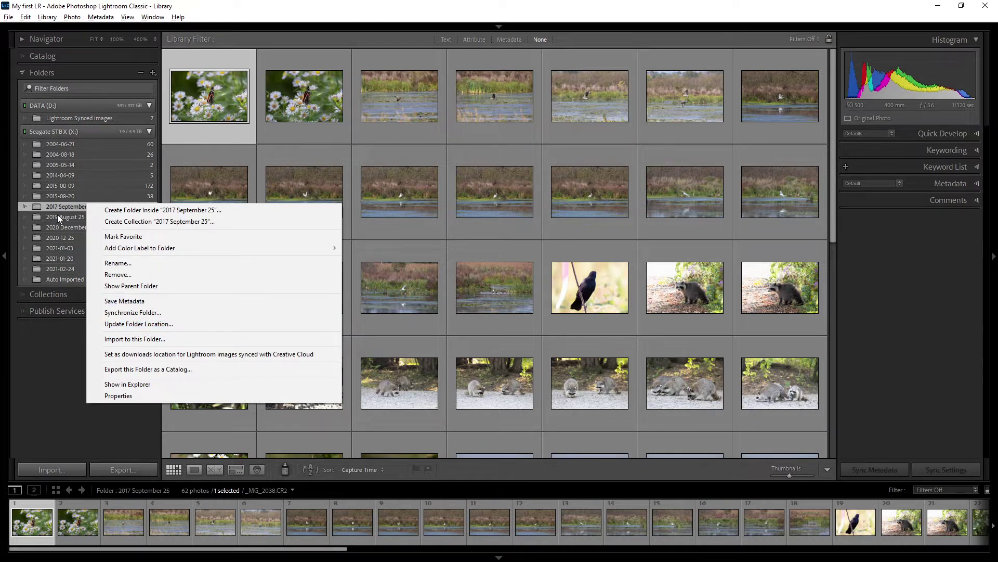
click(65, 190)
click(70, 206)
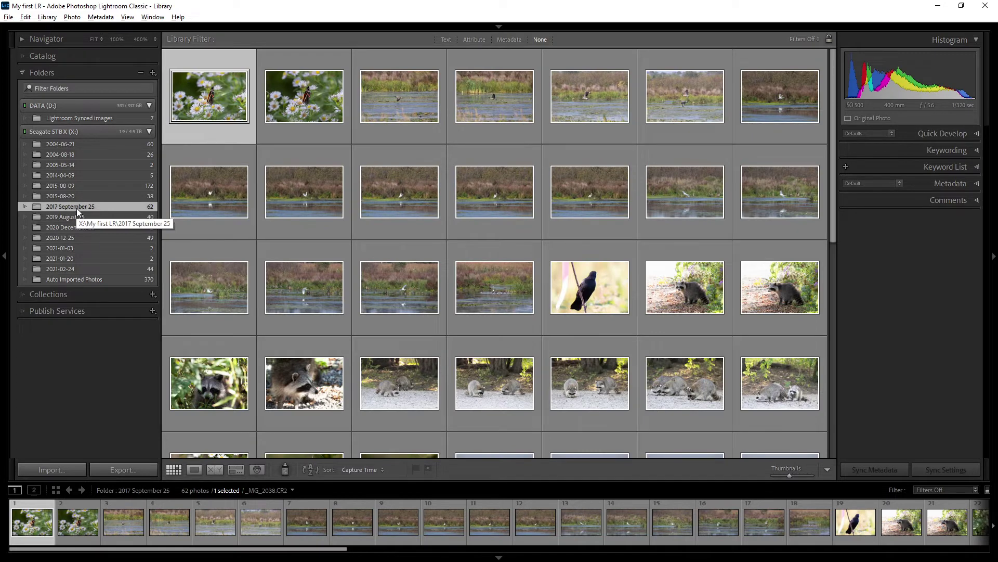
right_click(77, 208)
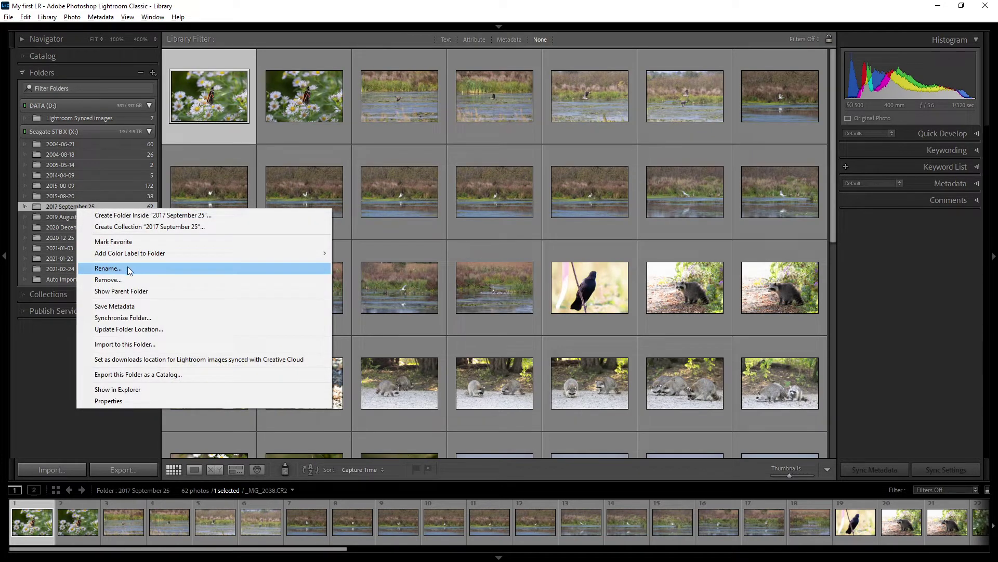
click(130, 269)
drag(454, 271, 542, 271)
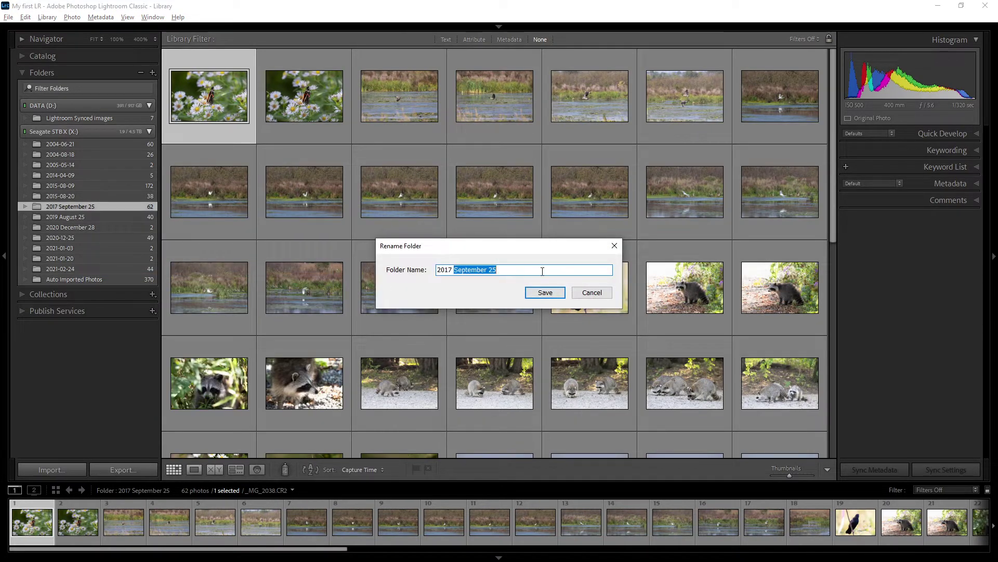
key(BackSpace)
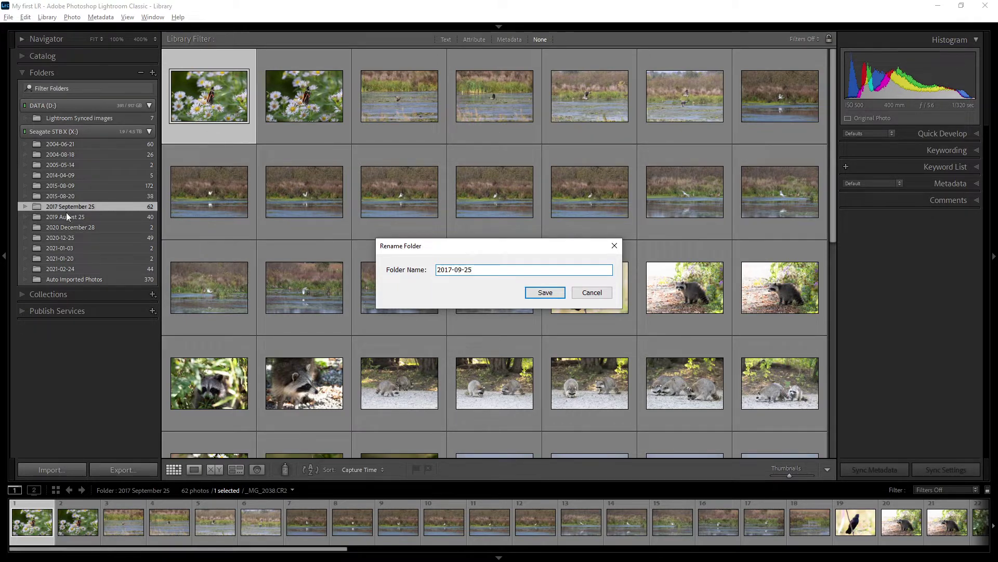
click(539, 296)
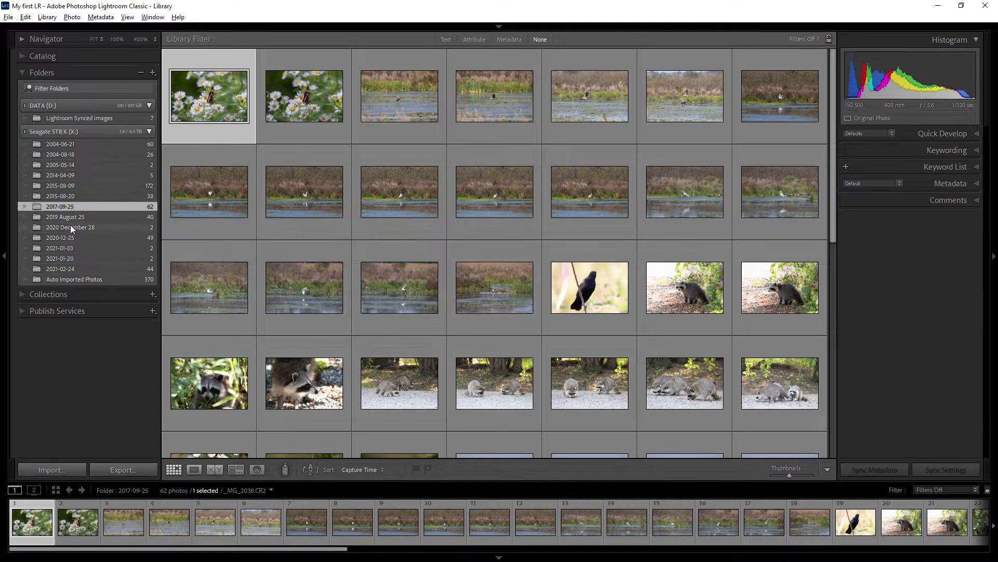
Switch to File Explorer and check the name of the 2017-09-25 folder inside My first LR
key(alt+Tab)
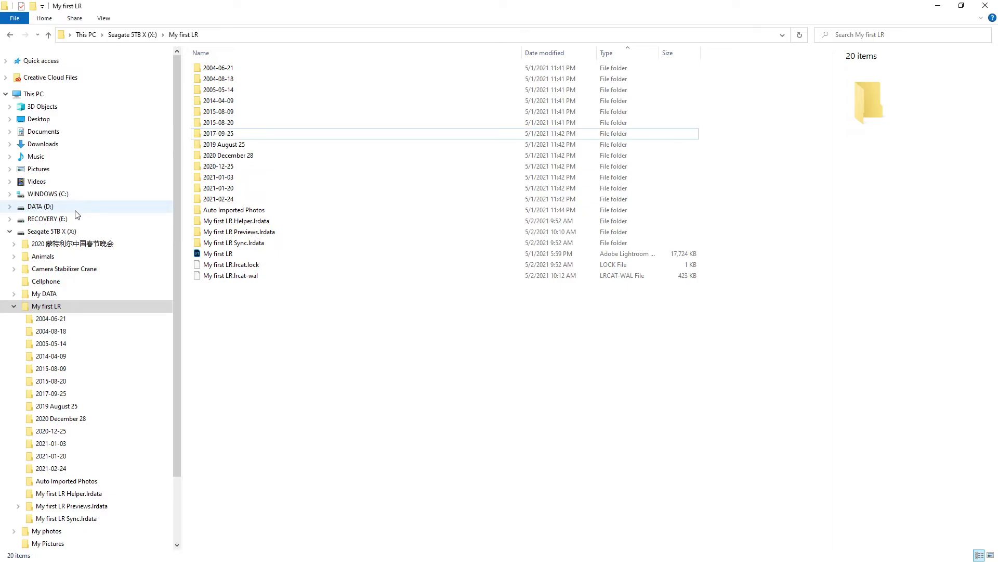
click(230, 133)
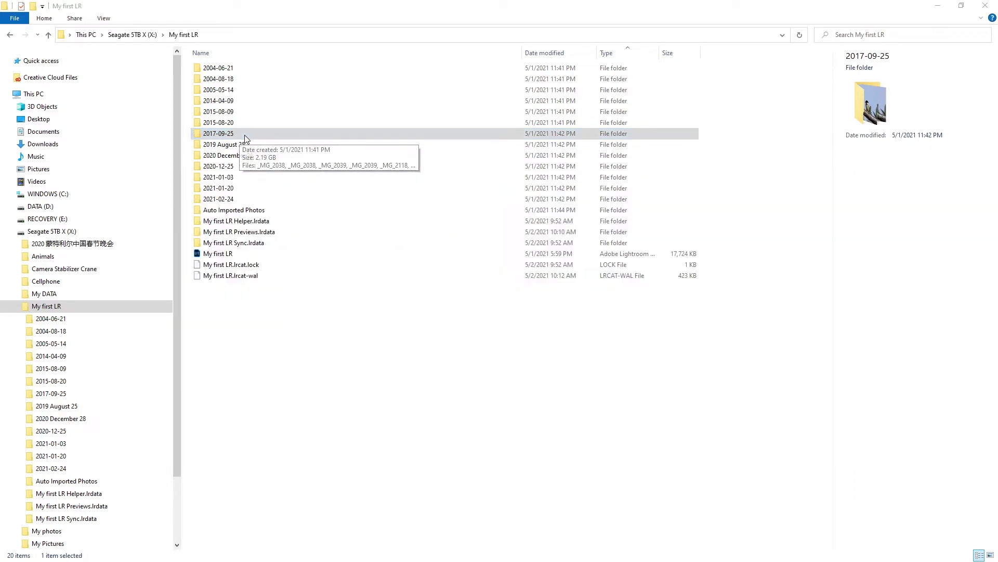
Switch to Lightroom Classic and rename the 2019 August 25 folder as 2019-08-25
key(alt+Tab)
click(67, 217)
right_click(68, 220)
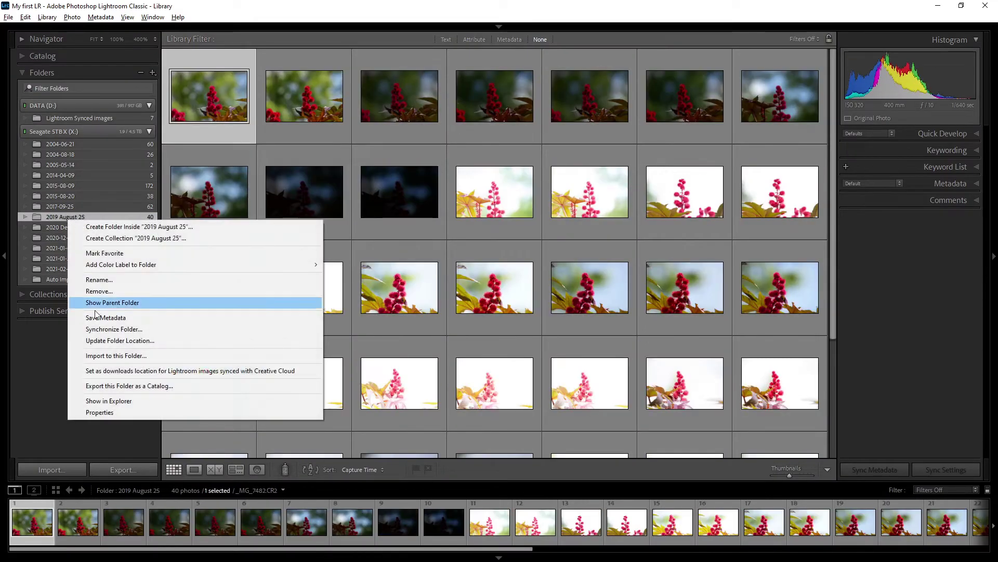
click(120, 280)
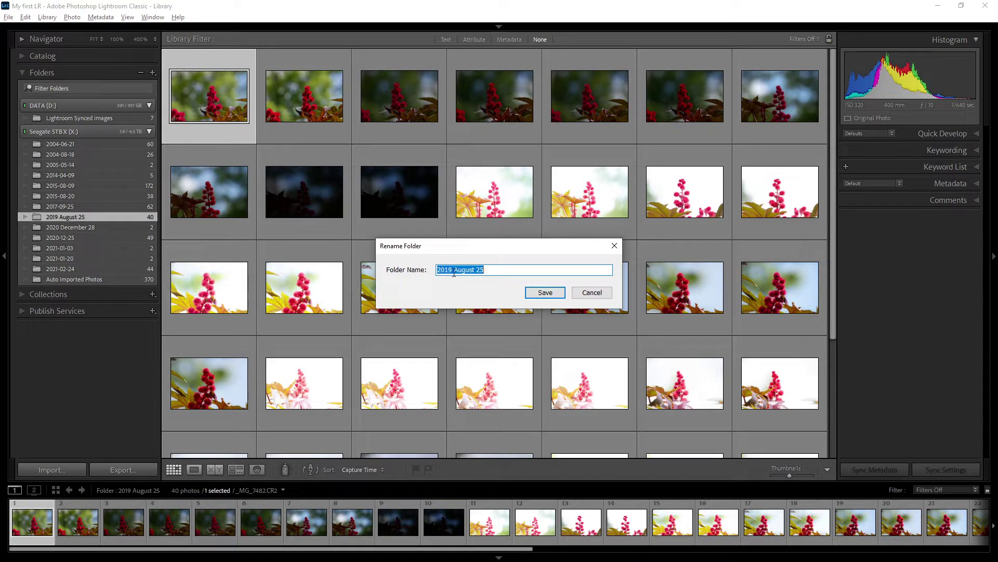
drag(452, 271, 596, 283)
text(-08-25)
click(546, 292)
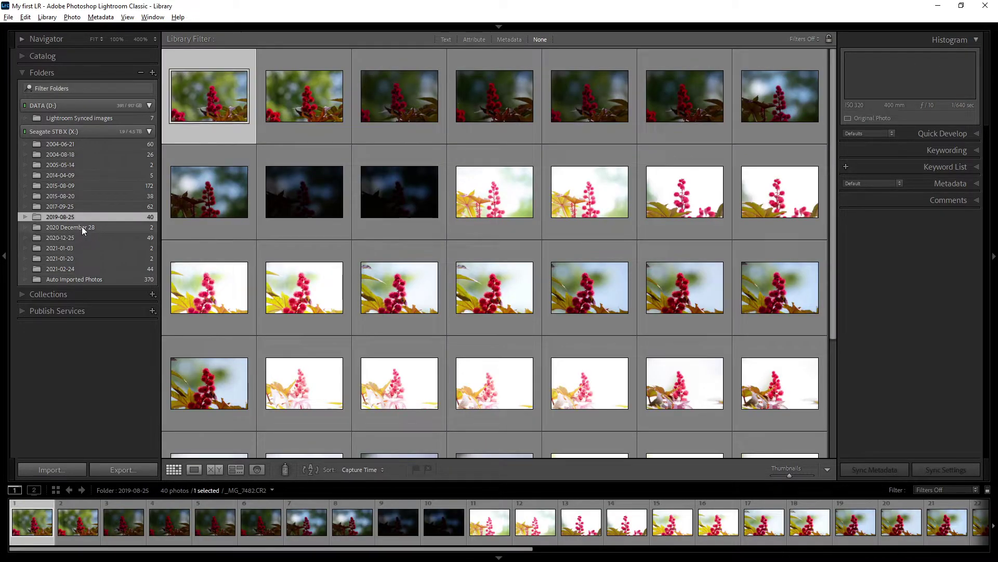
Rename the 2020 December 28 folder as 2020-12-28
click(82, 226)
right_click(82, 228)
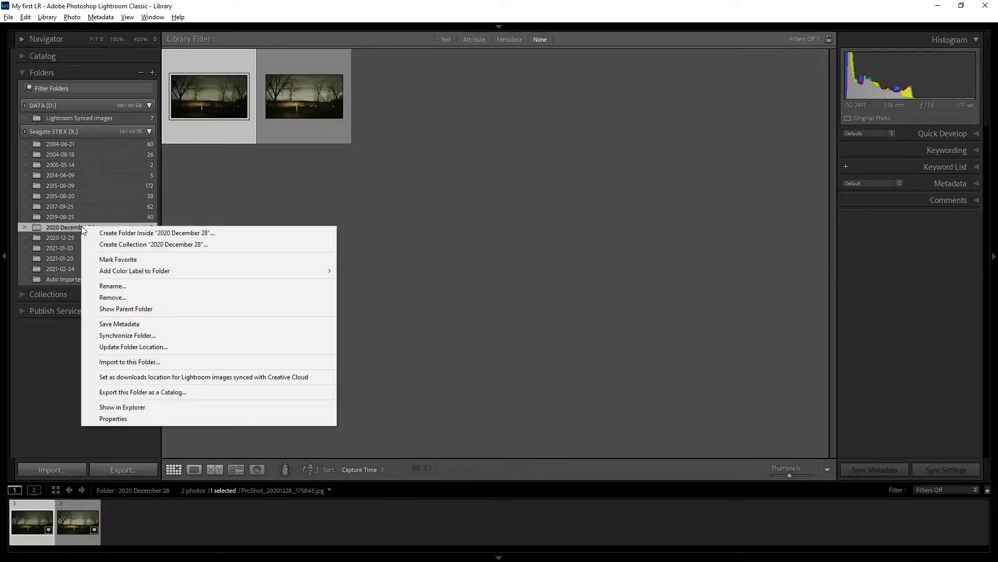
click(130, 286)
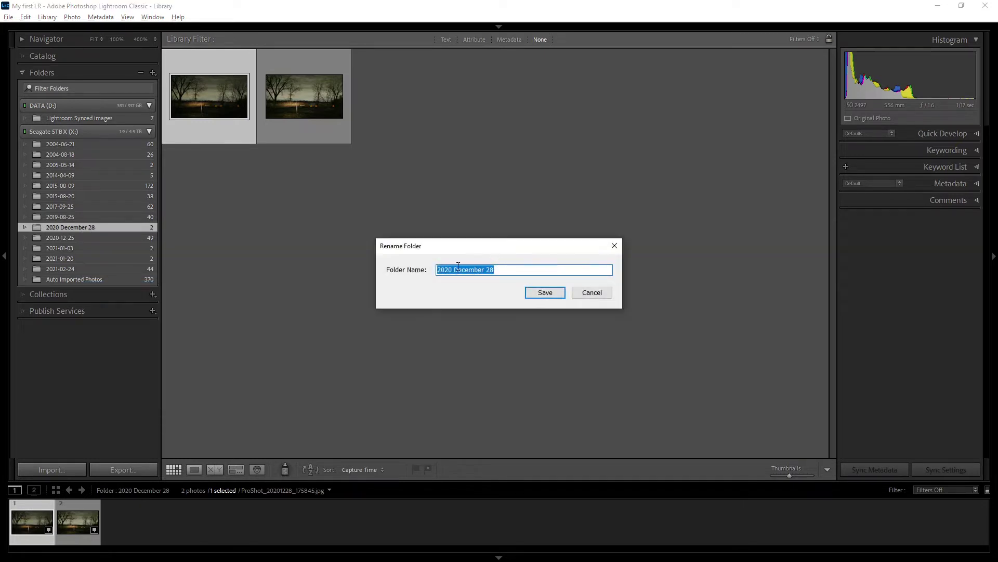
text(-12-28)
click(544, 292)
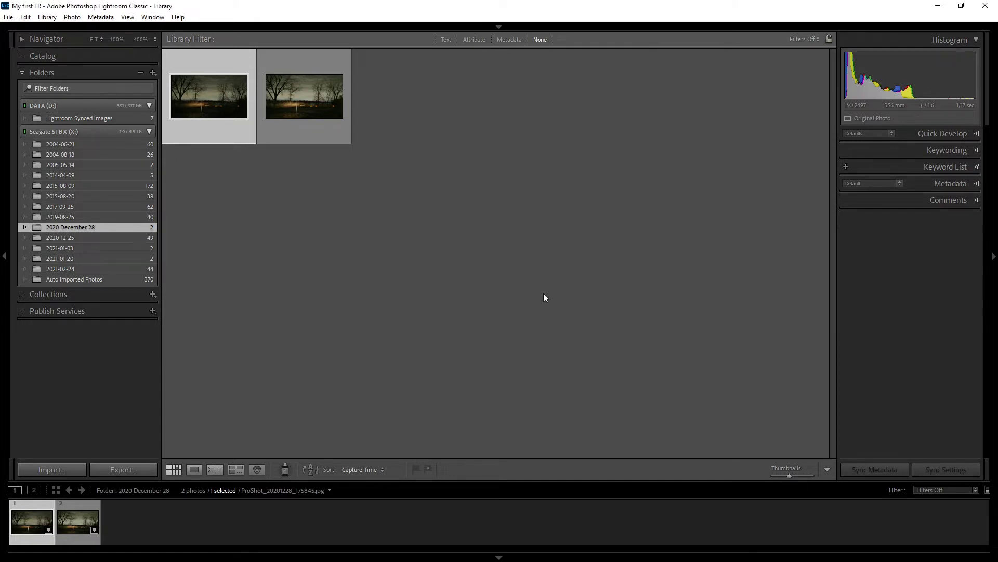
Select the 2019-08-25 folder, check the renamed 2019 and 2020 folders in File Explorer, and return to Lightroom Classic
click(71, 216)
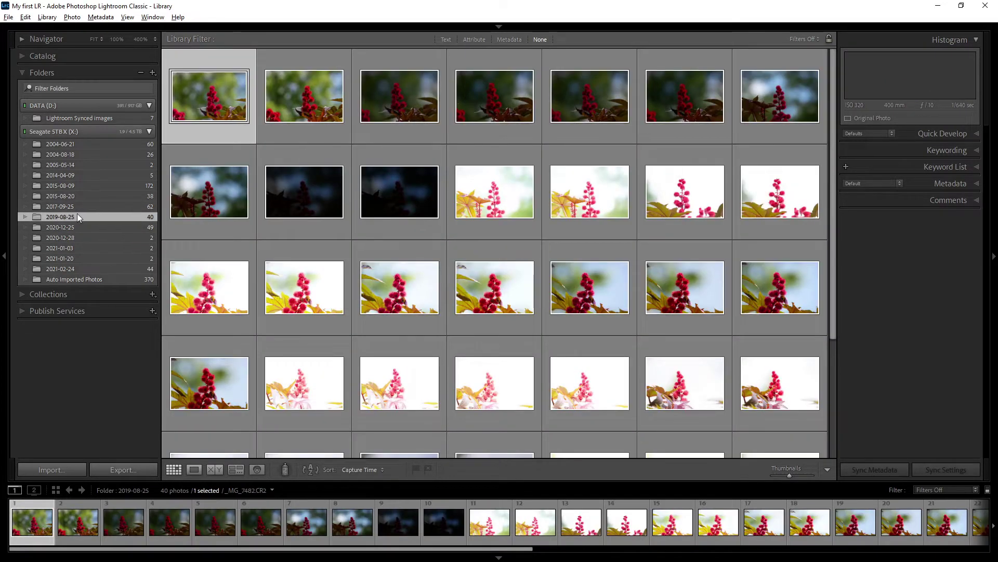
key(alt+Tab)
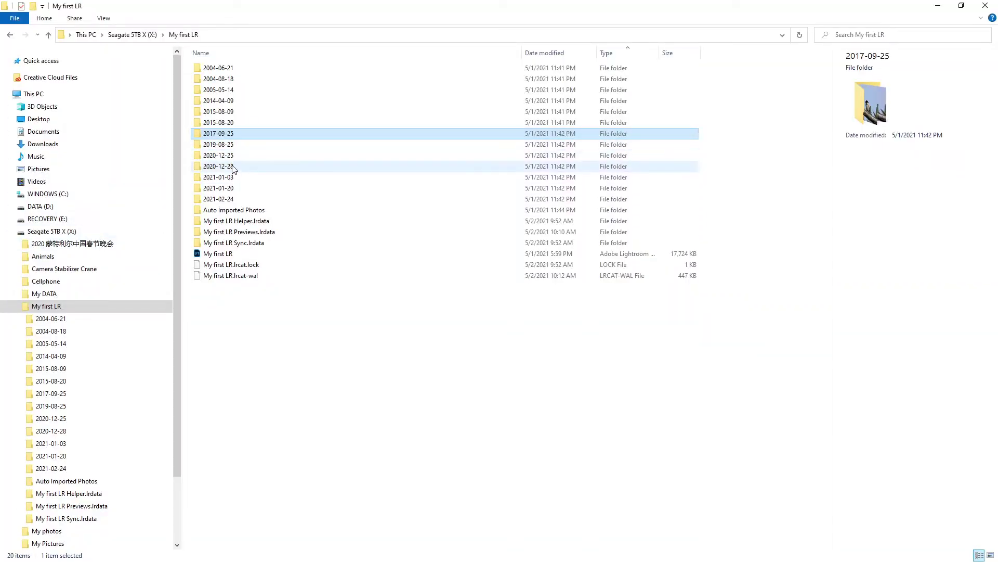
key(alt+Tab)
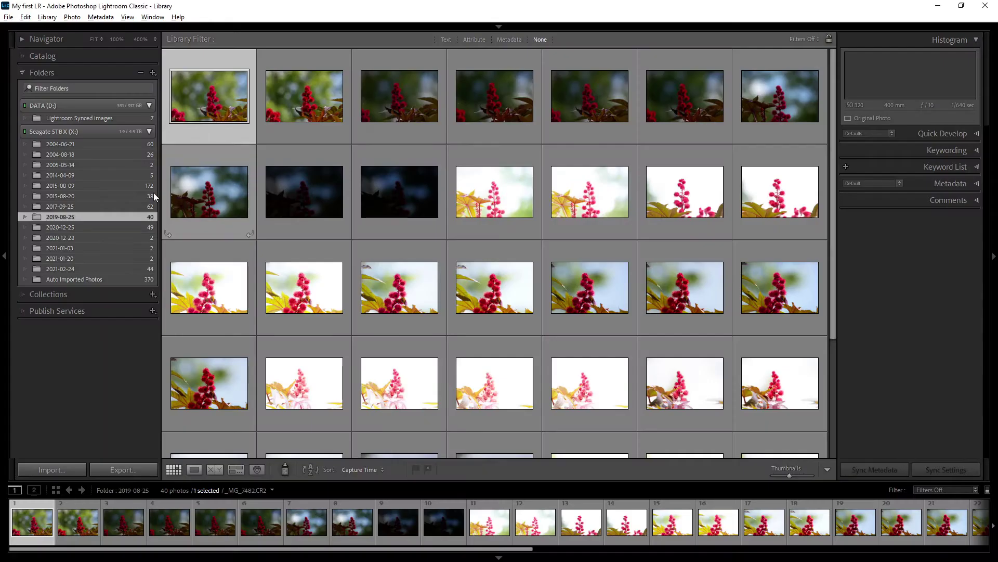
Rename the 2004-06-21 folder as 2004-06-21 Montreal Botanic Garden and widen the folder list to fit the full name
click(78, 143)
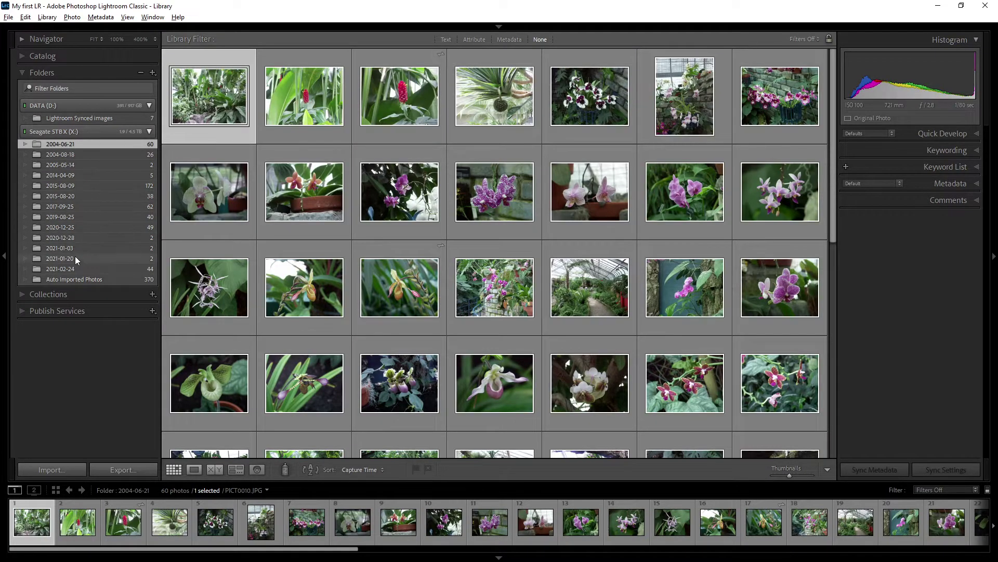
right_click(82, 144)
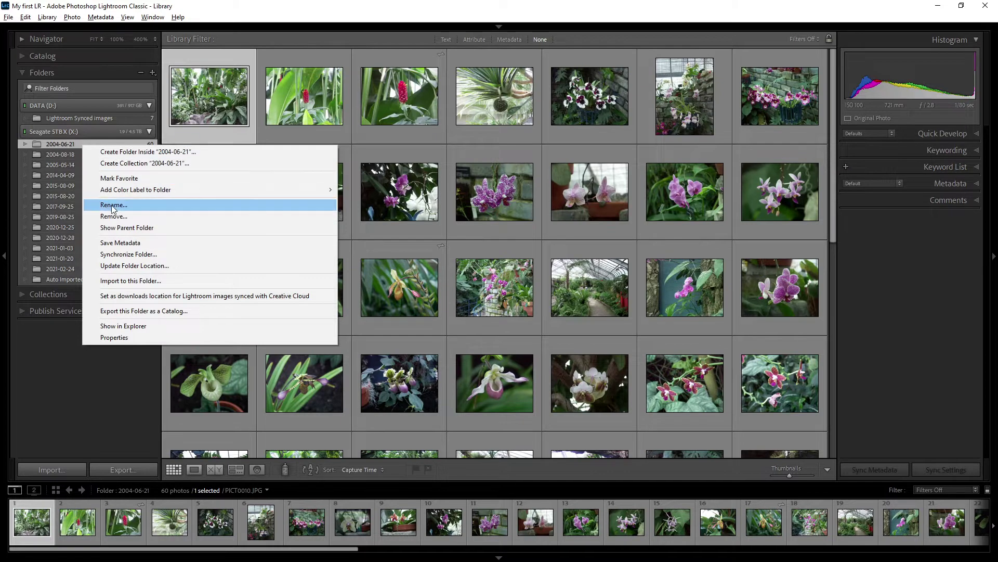
click(145, 206)
click(493, 269)
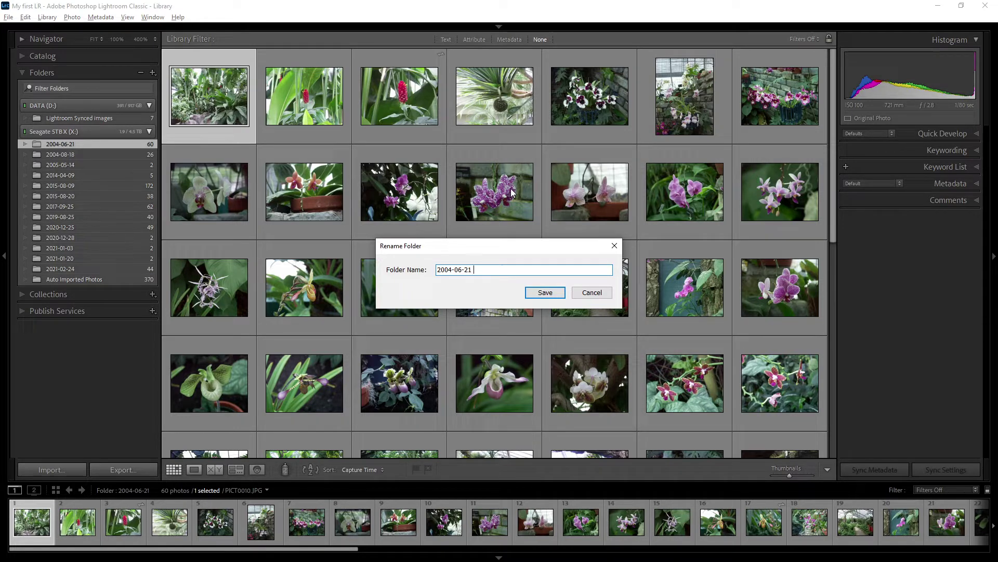
text(Montreal Botanic Garden)
click(546, 293)
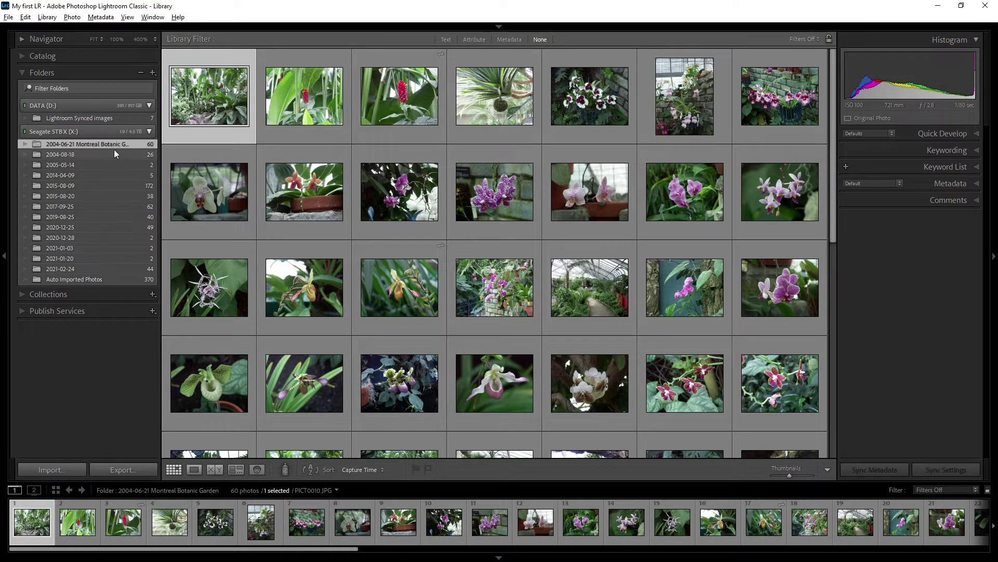
drag(162, 142, 208, 143)
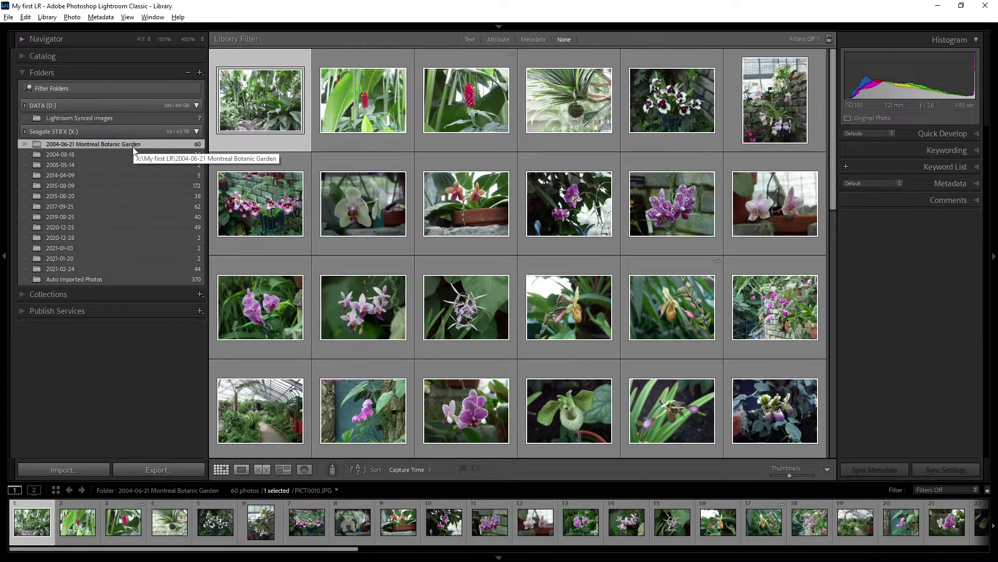
Skim the Montreal Botanic Garden photos, then switch to File Explorer and select the renamed folder to check its name
scroll(533, 247, down, 10)
scroll(533, 248, up, 9)
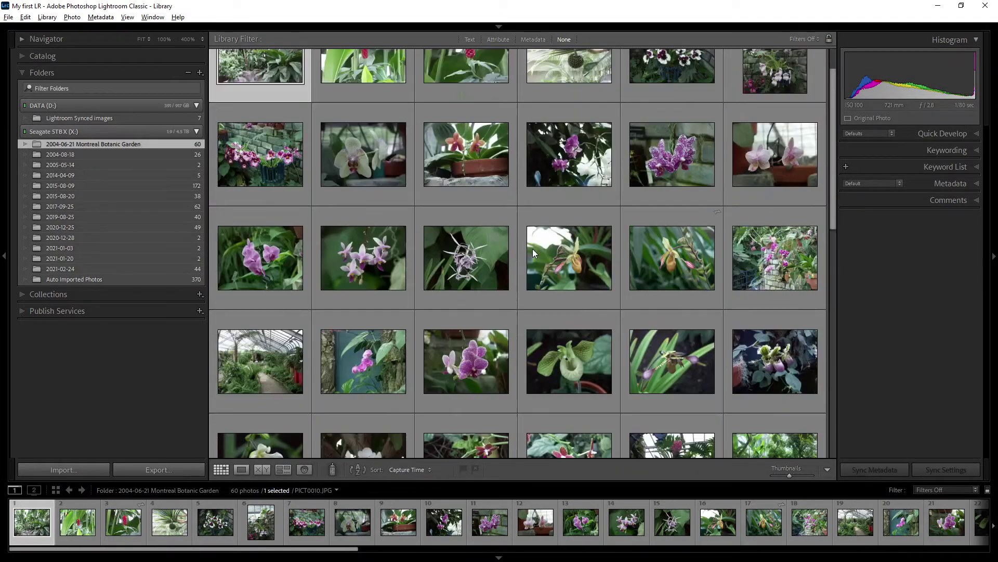
scroll(532, 248, up, 1)
key(alt+Tab)
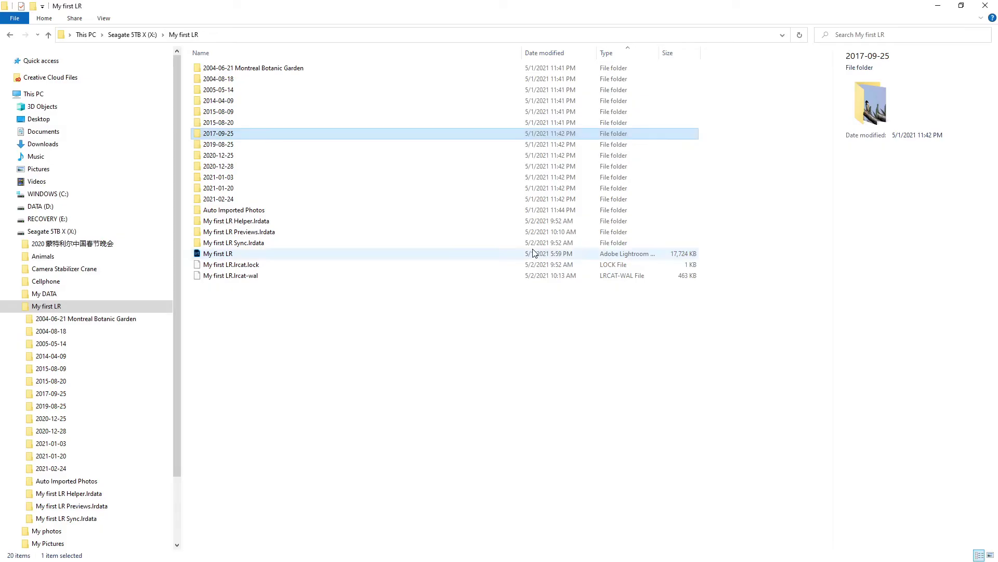
click(261, 68)
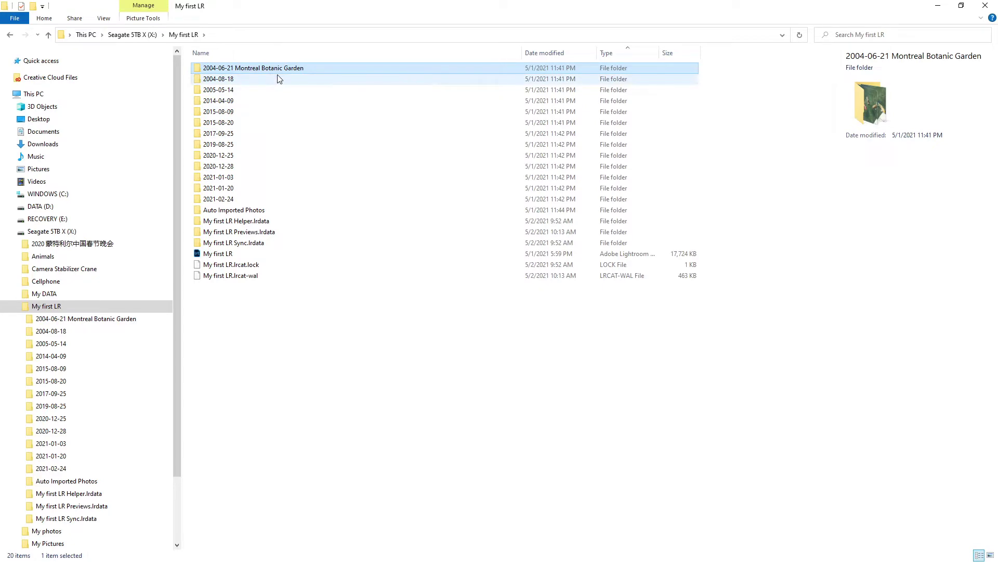
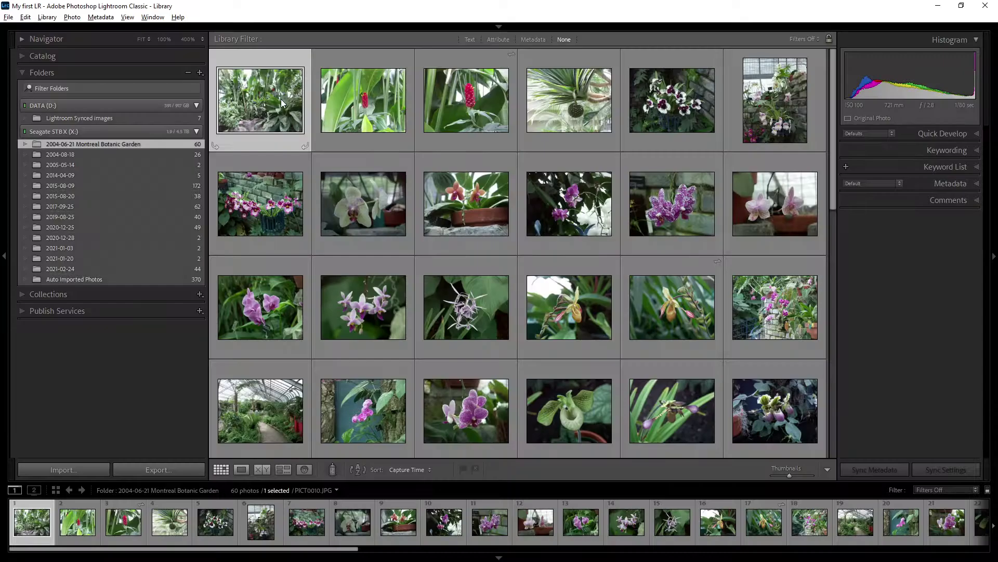
Look through the Montreal Botanic Garden photos in Lightroom Classic to tell the flower pictures from the fish pictures
right_click(85, 144)
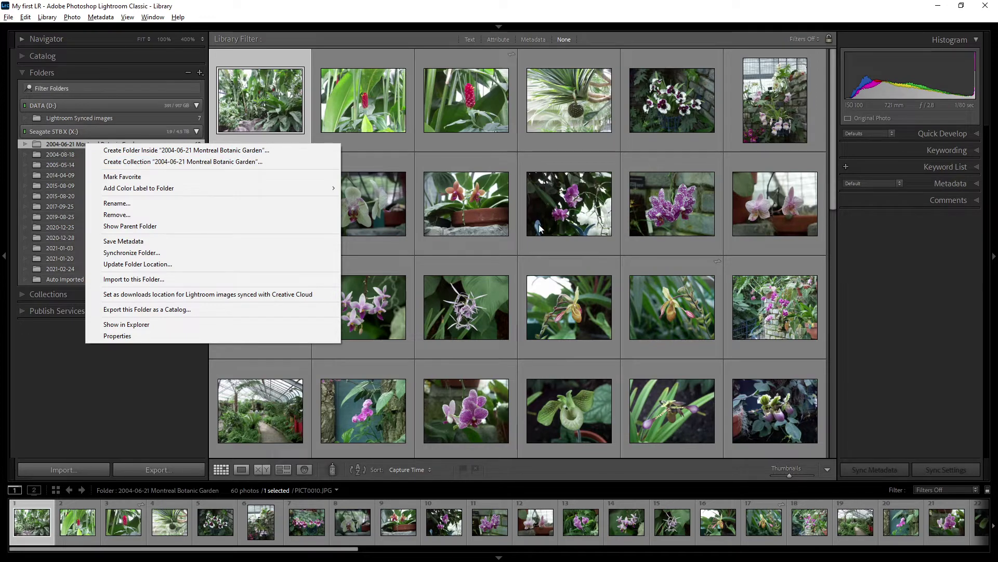
click(470, 206)
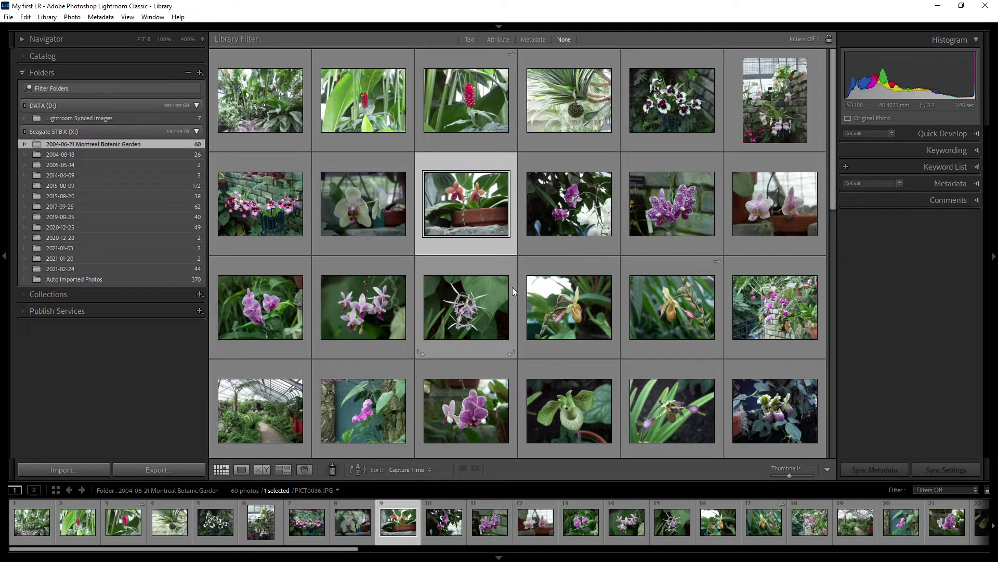
scroll(515, 286, down, 10)
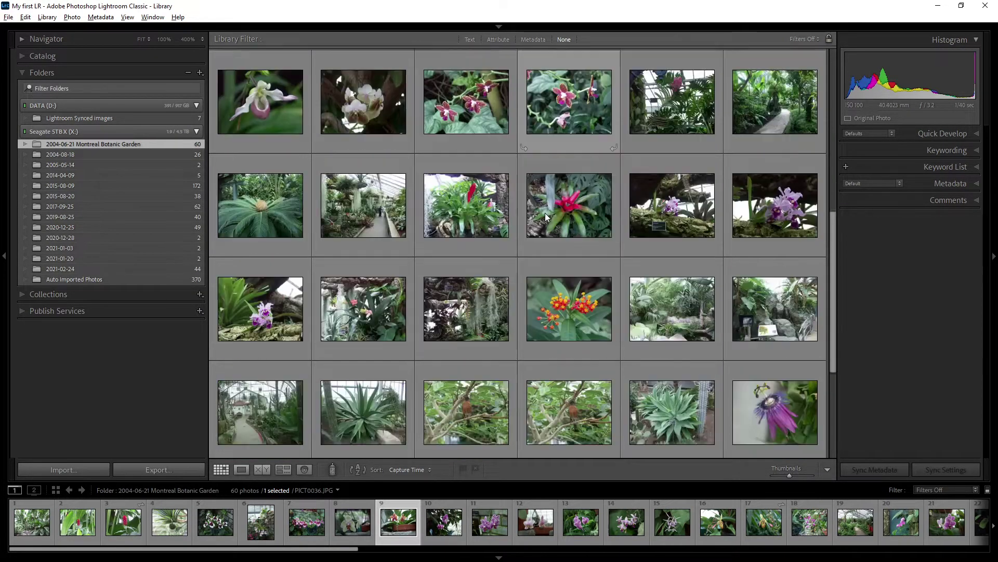
click(476, 292)
click(569, 295)
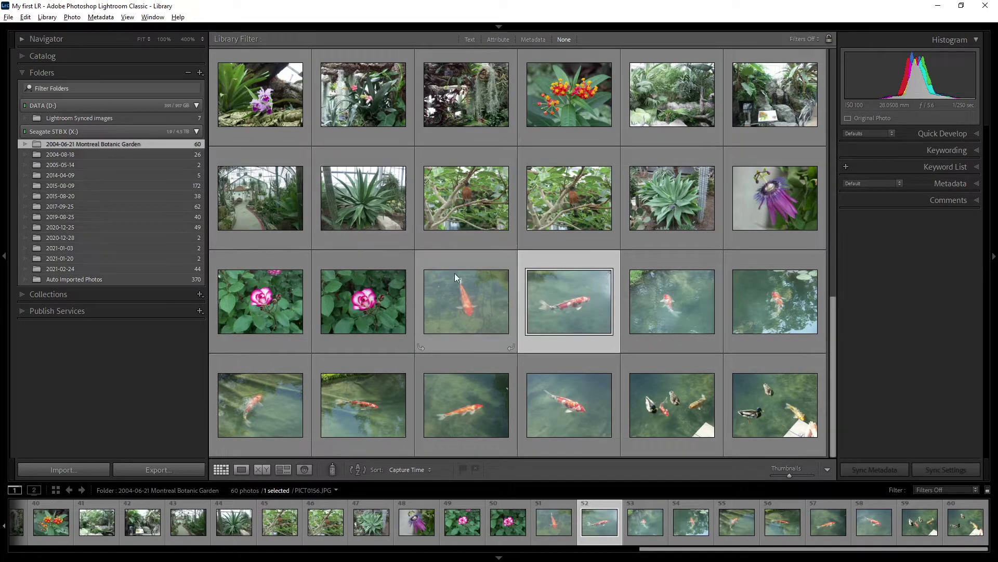
click(469, 310)
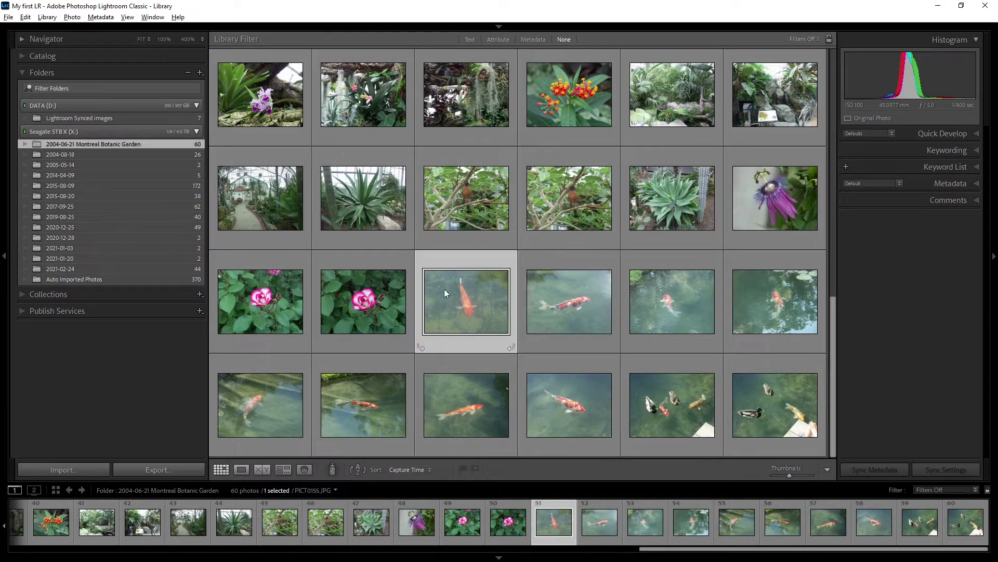
Create a folder named Flower inside 2004-06-21 Montreal Botanic Garden, without including the selected photo
right_click(114, 144)
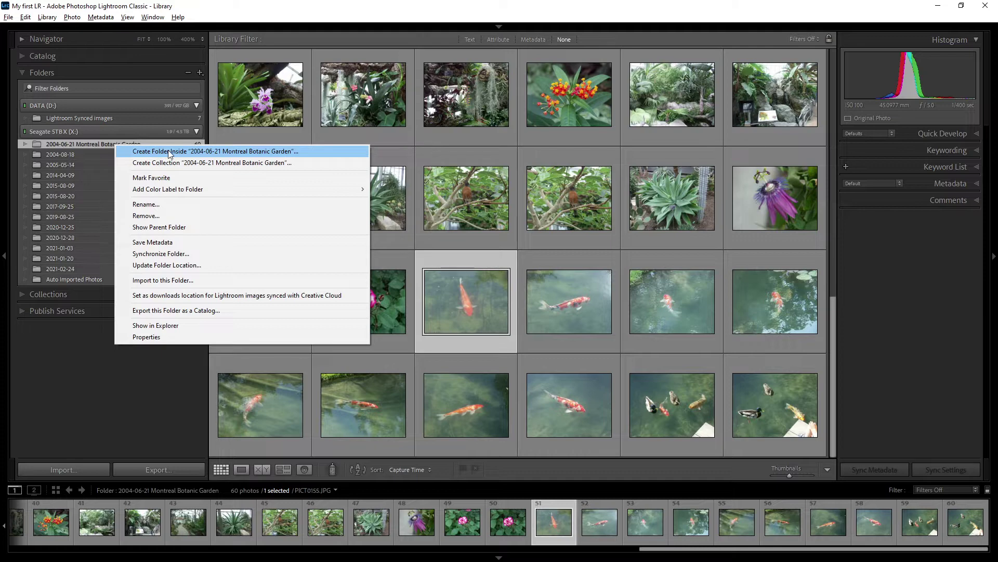
click(218, 152)
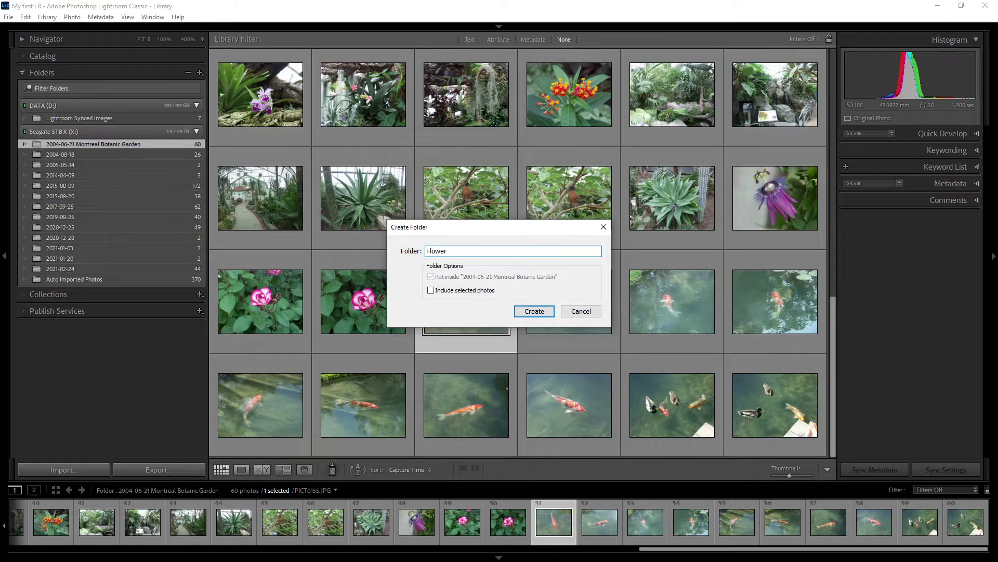
click(532, 310)
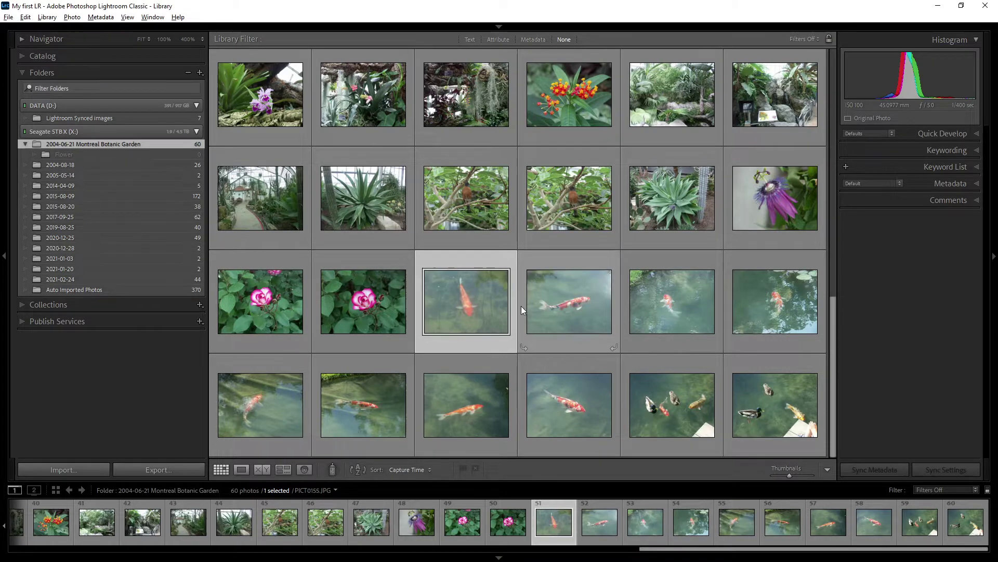
Select the Flower folder, switch to File Explorer and open the same subfolder under 2004-06-21 Montreal Botanic Garden
click(71, 154)
key(alt+Tab)
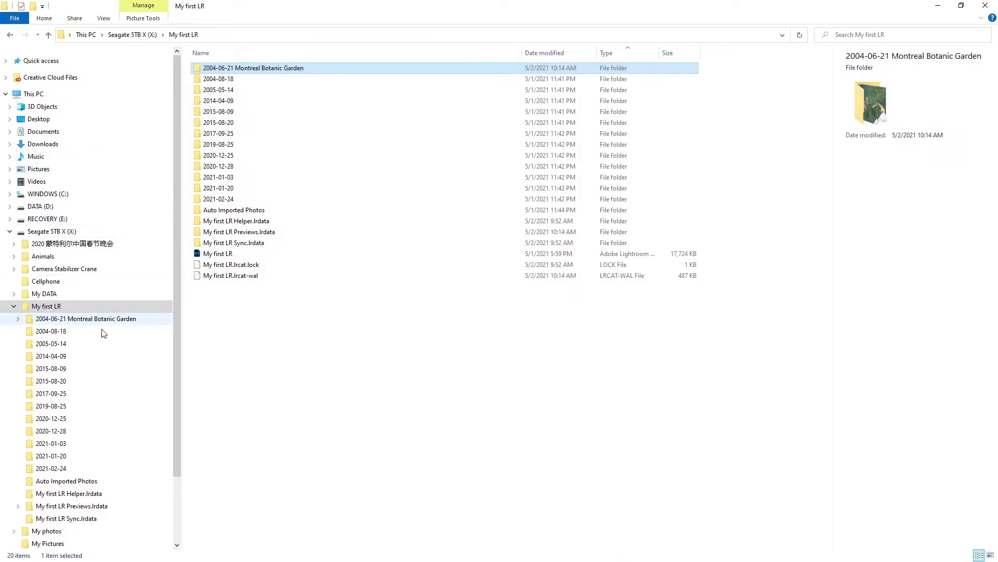
click(36, 317)
click(18, 319)
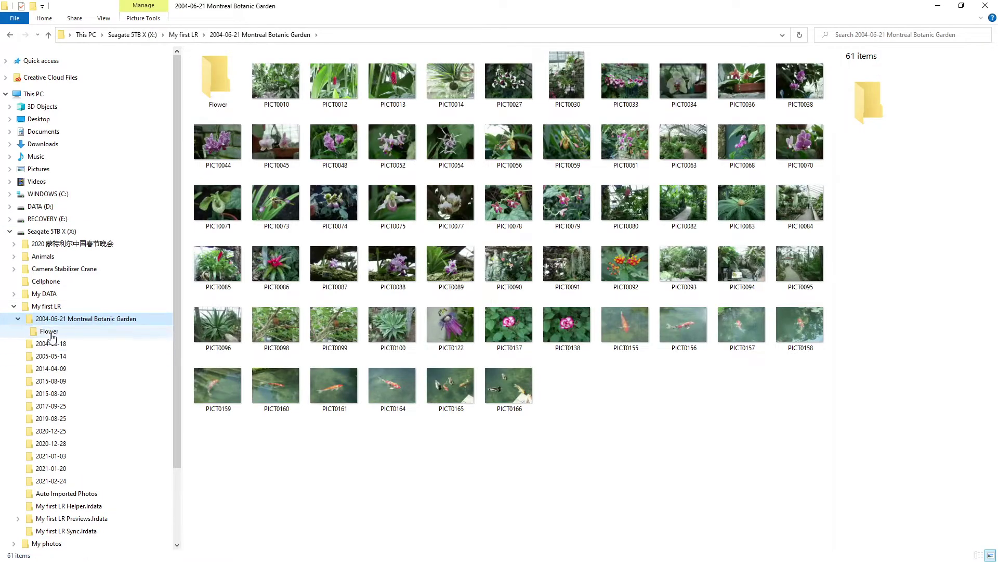
click(50, 332)
Return to Lightroom Classic and create a folder named Fish inside 2004-06-21 Montreal Botanic Garden, without including the selected photo
key(alt+Tab)
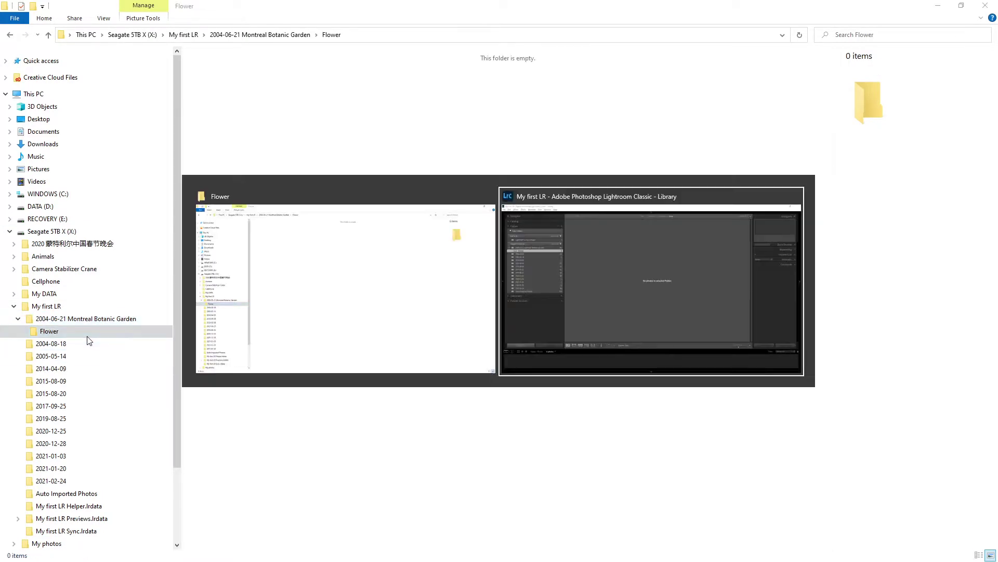
click(104, 144)
right_click(105, 145)
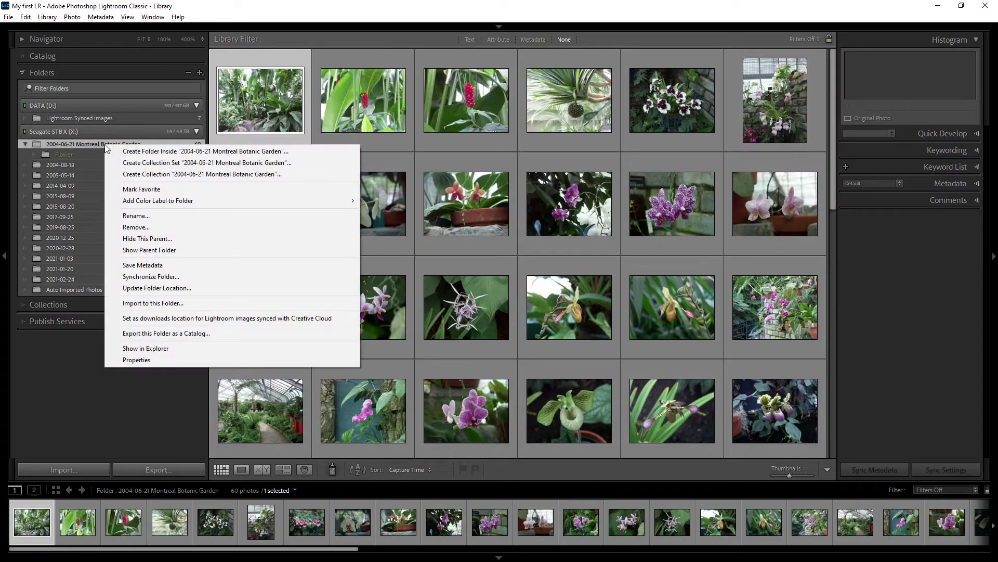
click(164, 152)
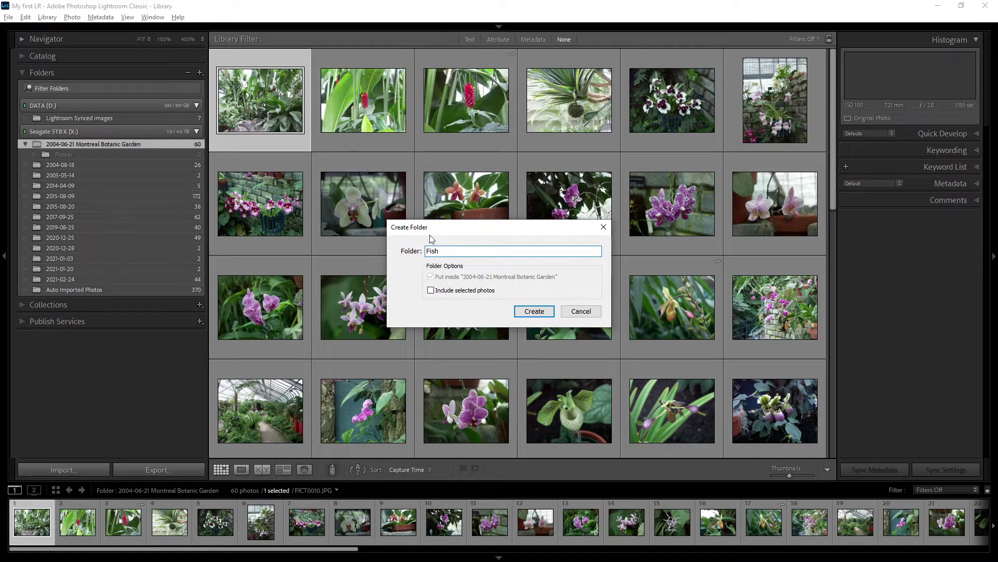
click(534, 311)
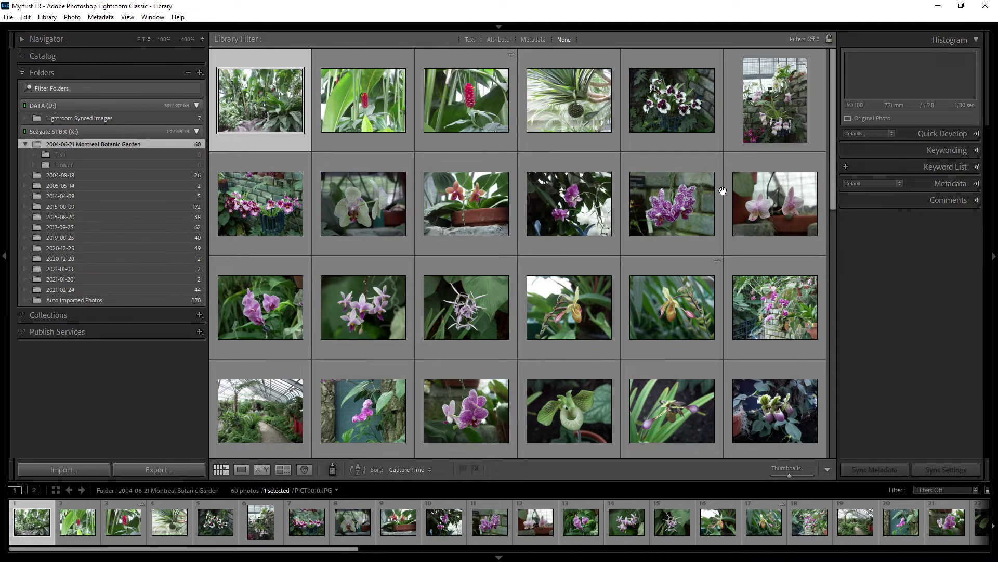
Select all photos from the first one through the second pink rose and move them on disk into the Flower folder
scroll(334, 103, down, 6)
shift+click(404, 270)
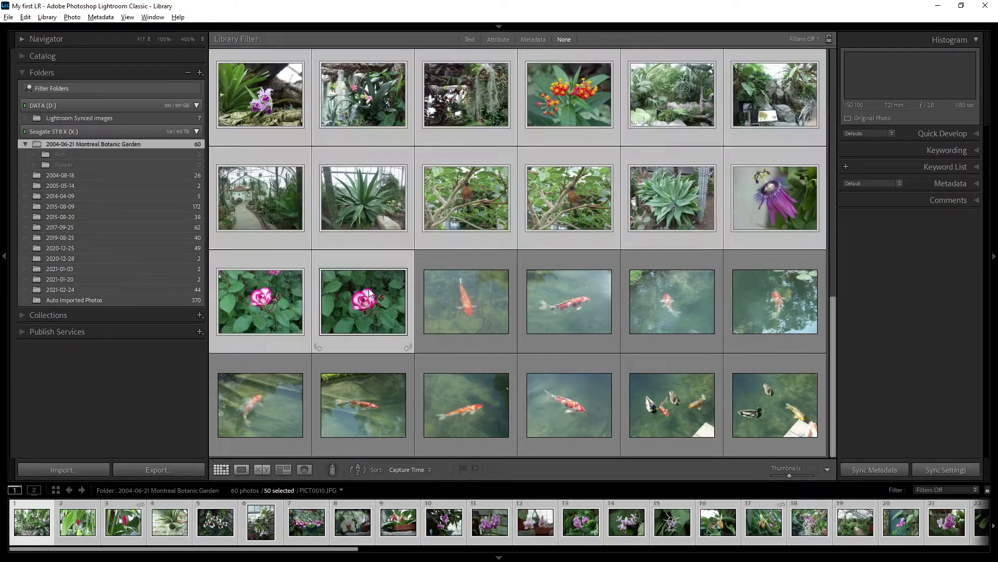
drag(263, 92, 80, 163)
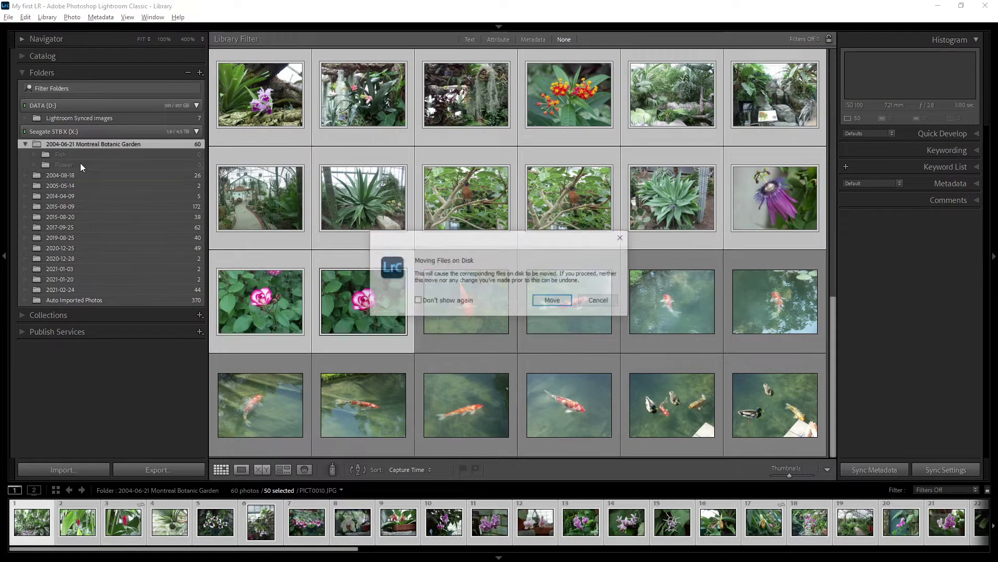
click(553, 301)
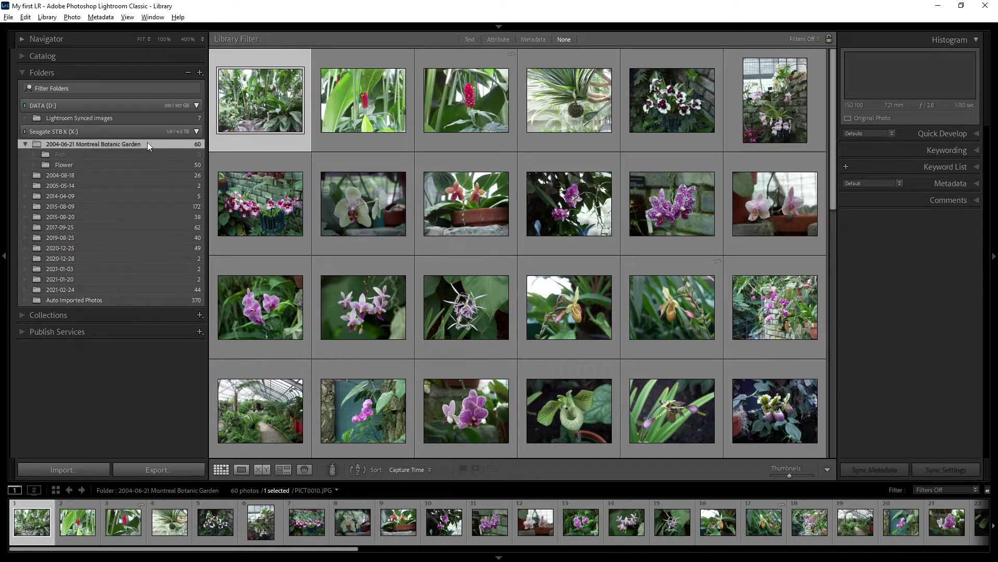
Open the Flower folder, switch to File Explorer and check the contents of 2004-06-21 Montreal Botanic Garden and its Flower subfolder
click(173, 165)
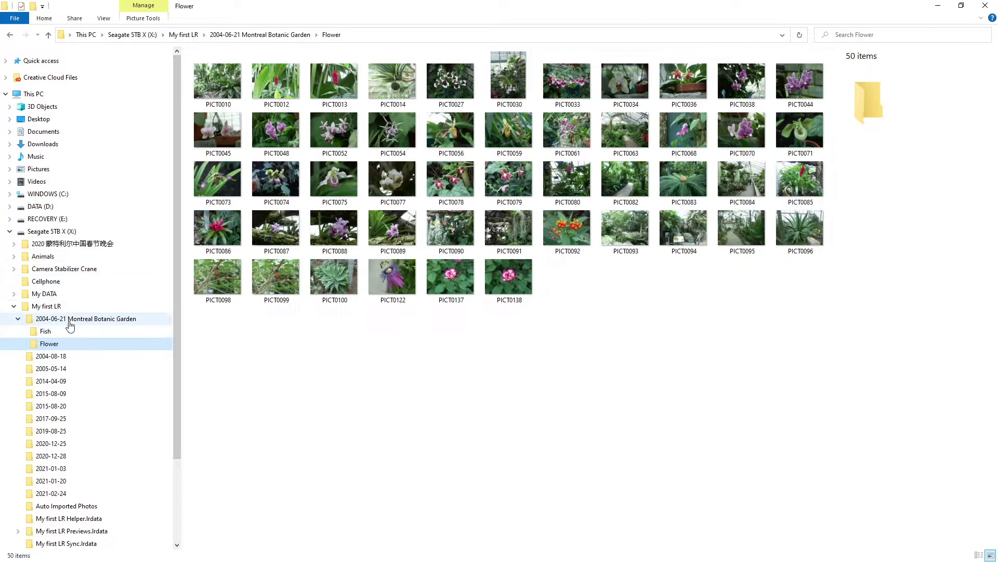
click(82, 323)
click(392, 206)
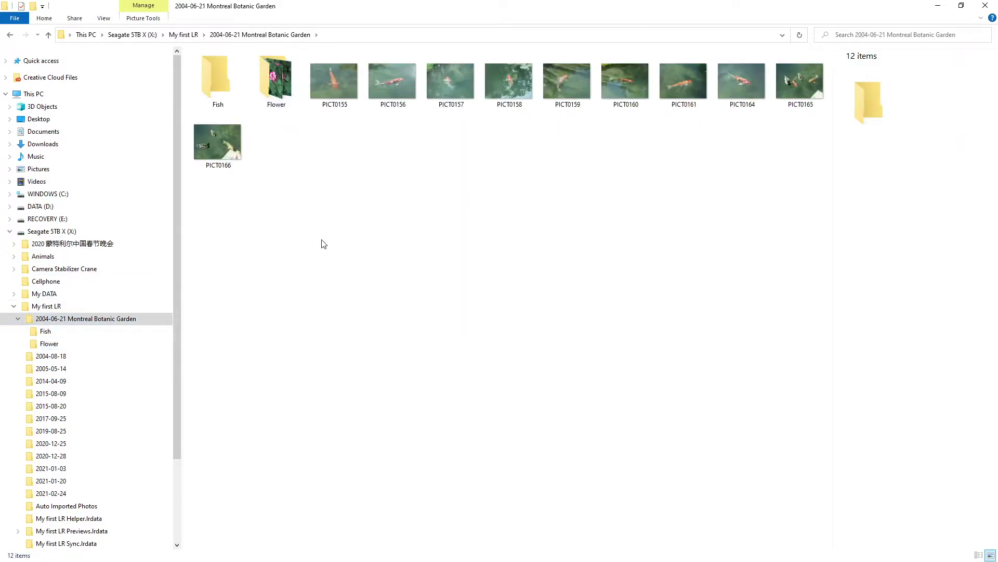
click(50, 344)
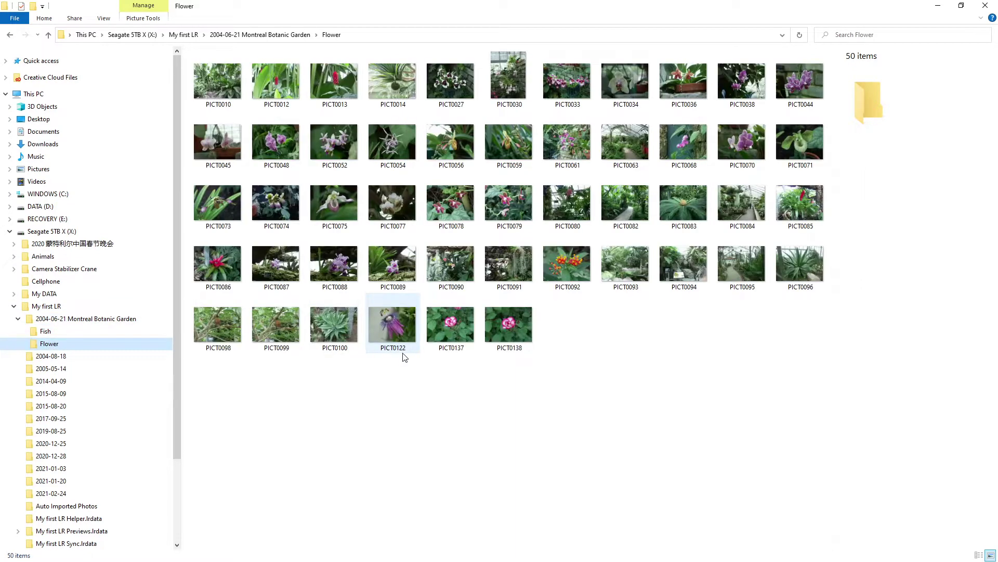
Return to Lightroom Classic and move all the fish photos in 2004-06-21 Montreal Botanic Garden on disk into the Fish folder
key(alt+Tab)
scroll(433, 246, down, 5)
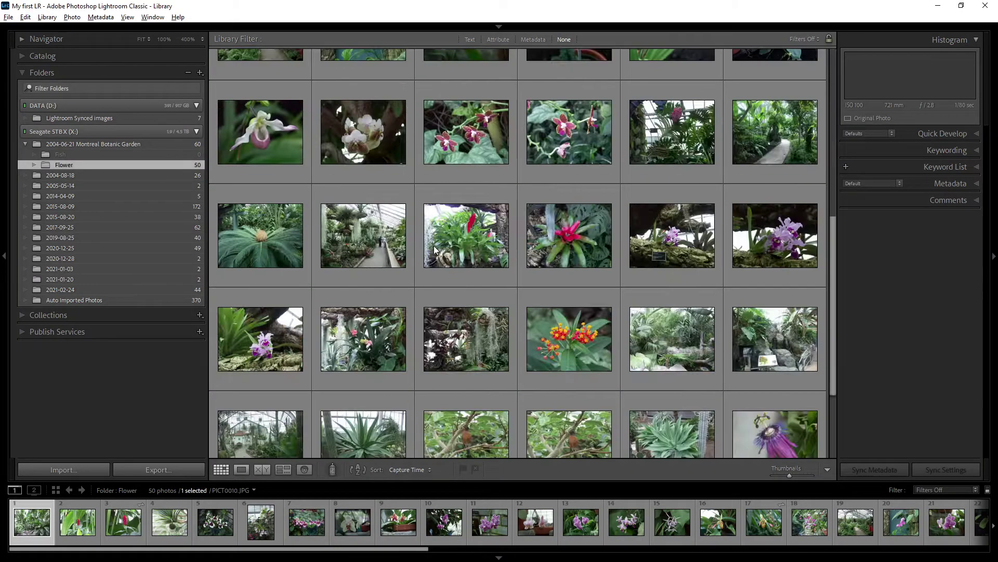
click(163, 144)
scroll(481, 180, down, 10)
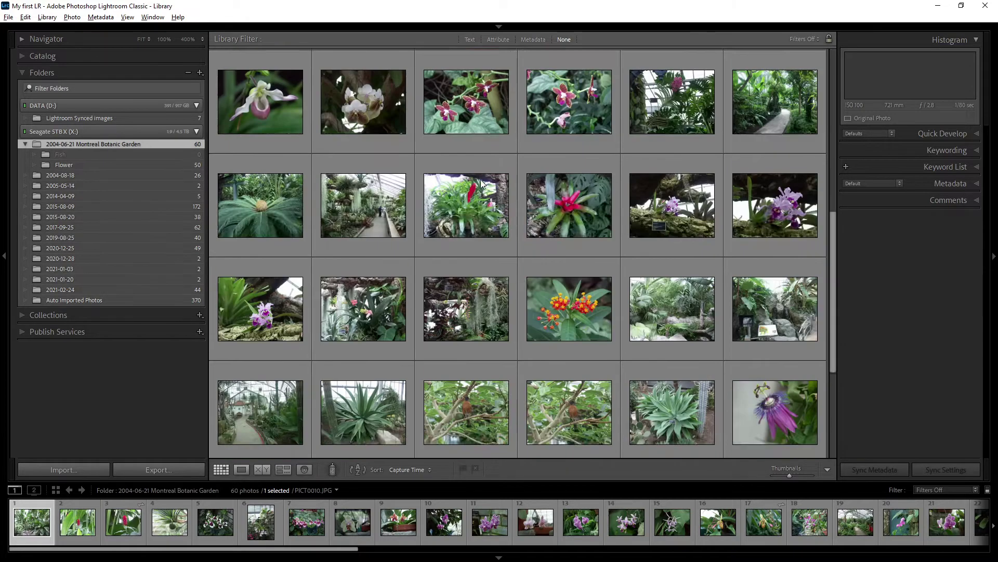
click(466, 291)
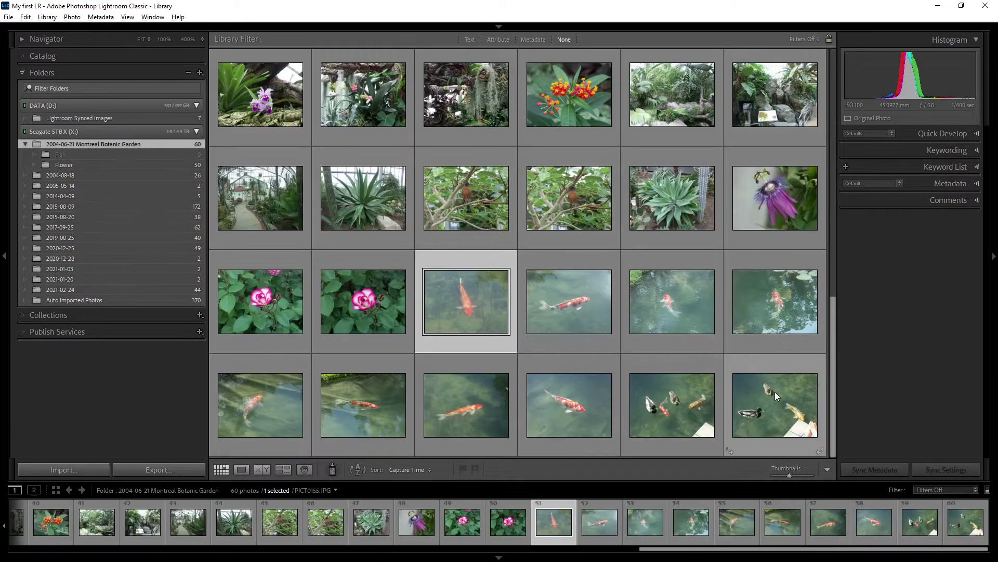
shift+click(759, 398)
drag(492, 295, 72, 156)
click(553, 300)
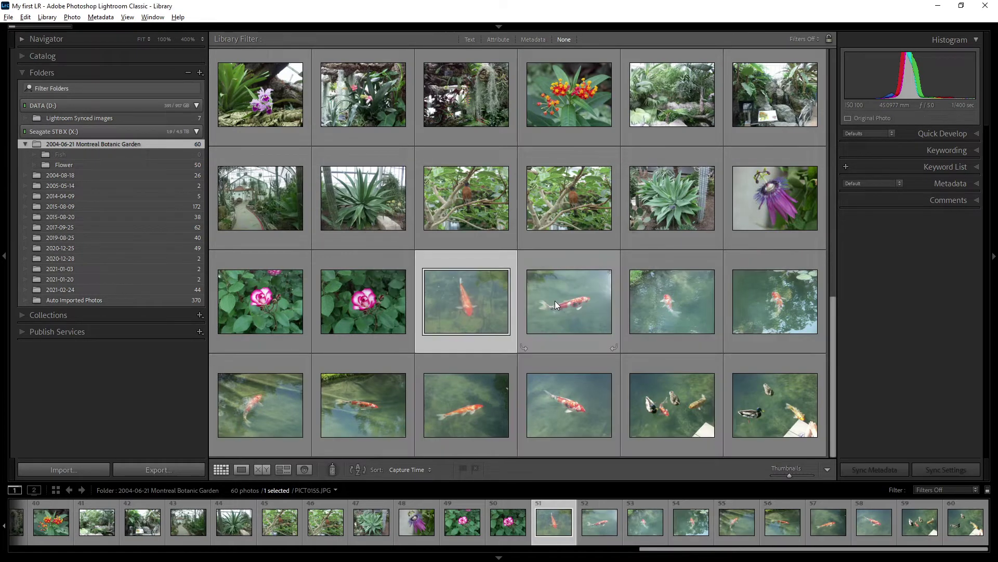
Compare the photos in the Fish and Flower folders with those in the parent 2004-06-21 Montreal Botanic Garden folder
click(173, 154)
click(181, 142)
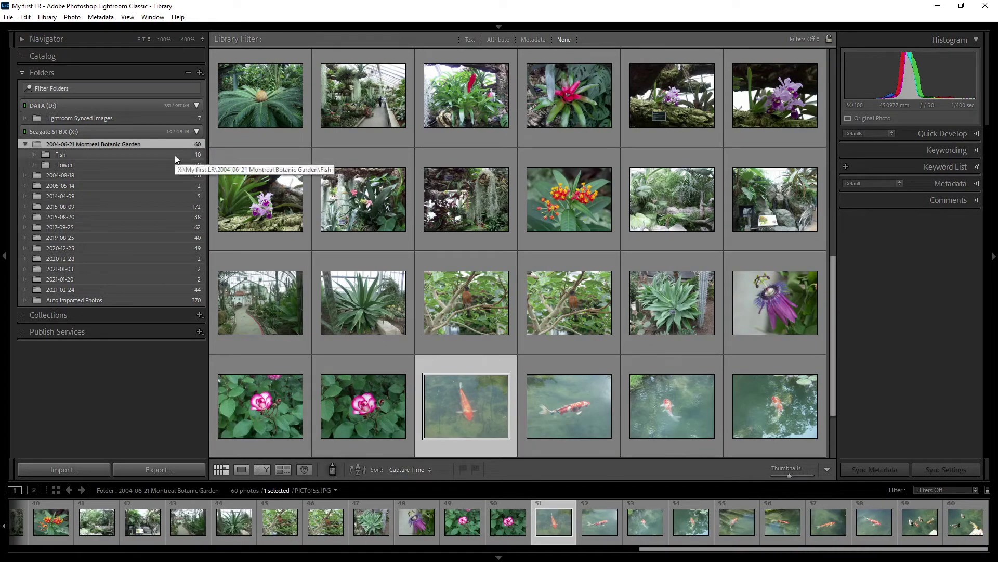
click(175, 155)
click(170, 163)
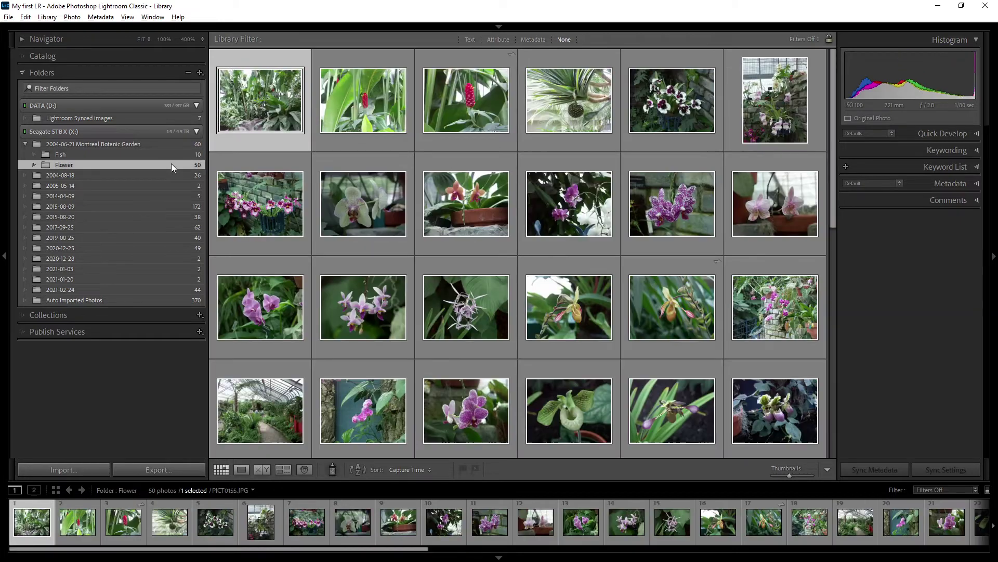
click(173, 144)
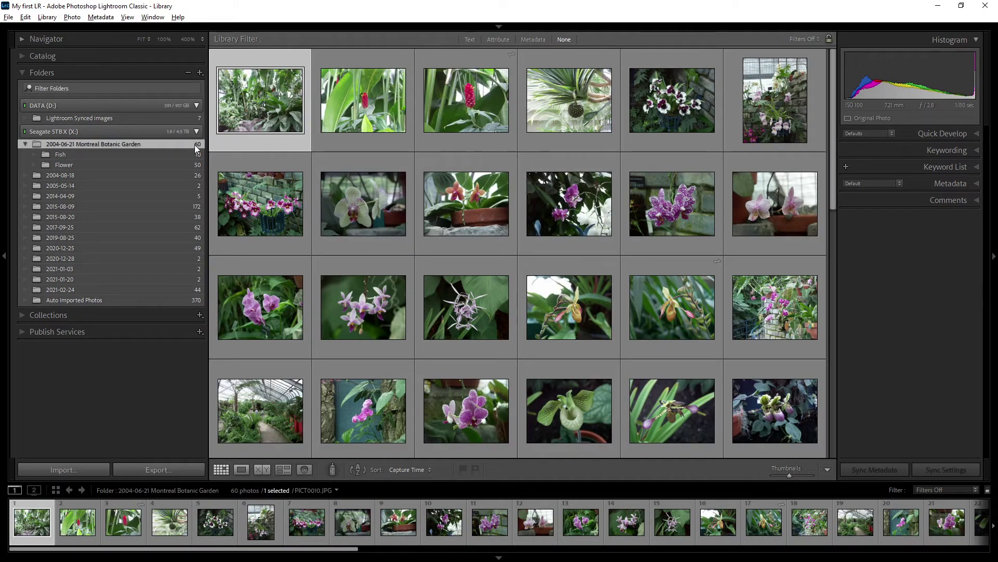
Switch to File Explorer and inspect 2004-06-21 Montreal Botanic Garden along with its Flower and Fish subfolders
key(alt+Tab)
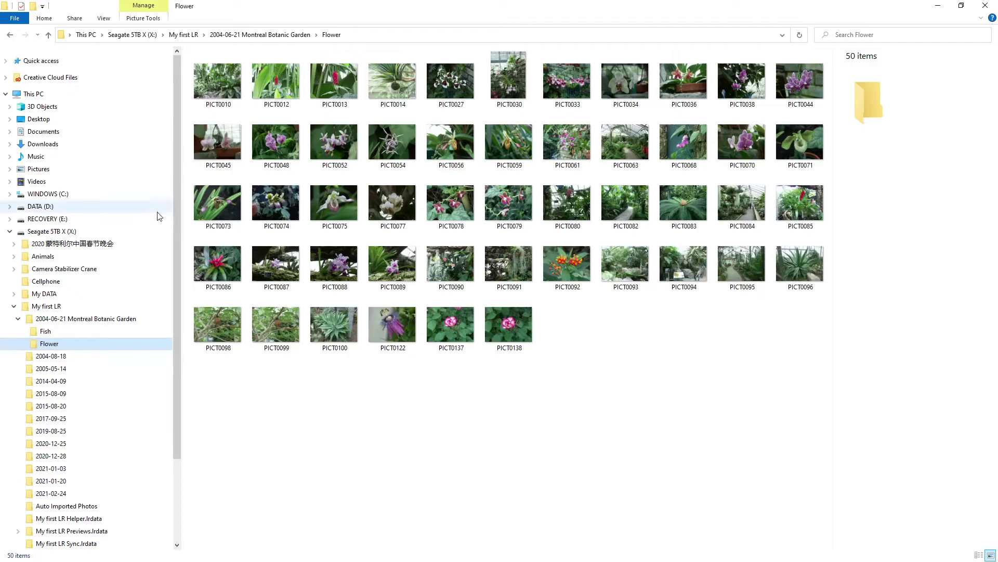
click(81, 322)
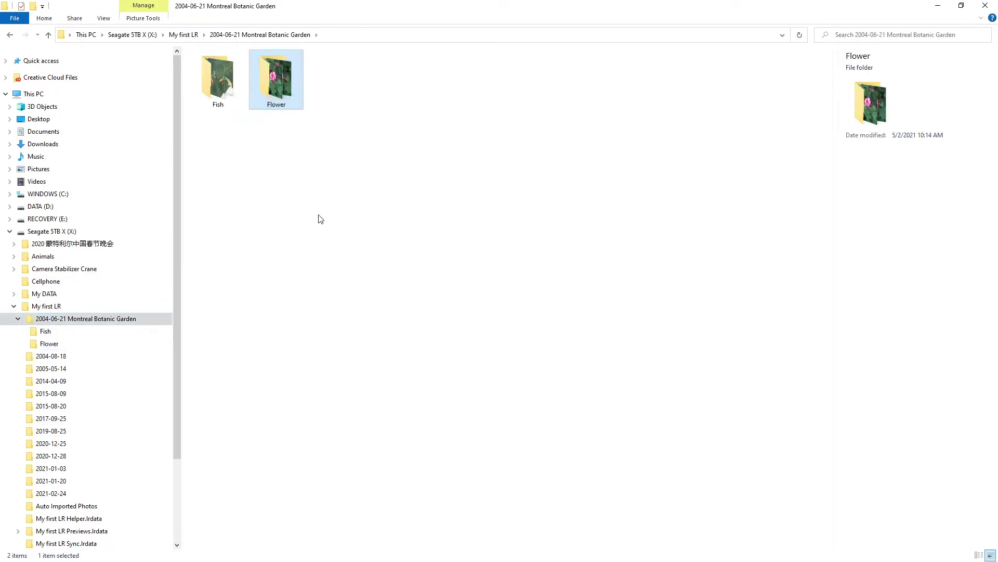
double_click(281, 94)
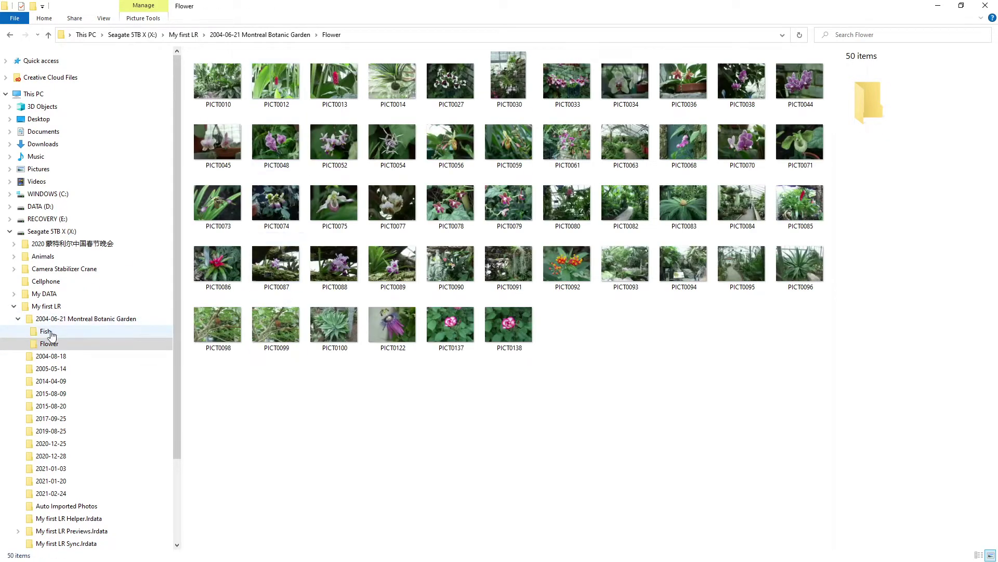
click(45, 331)
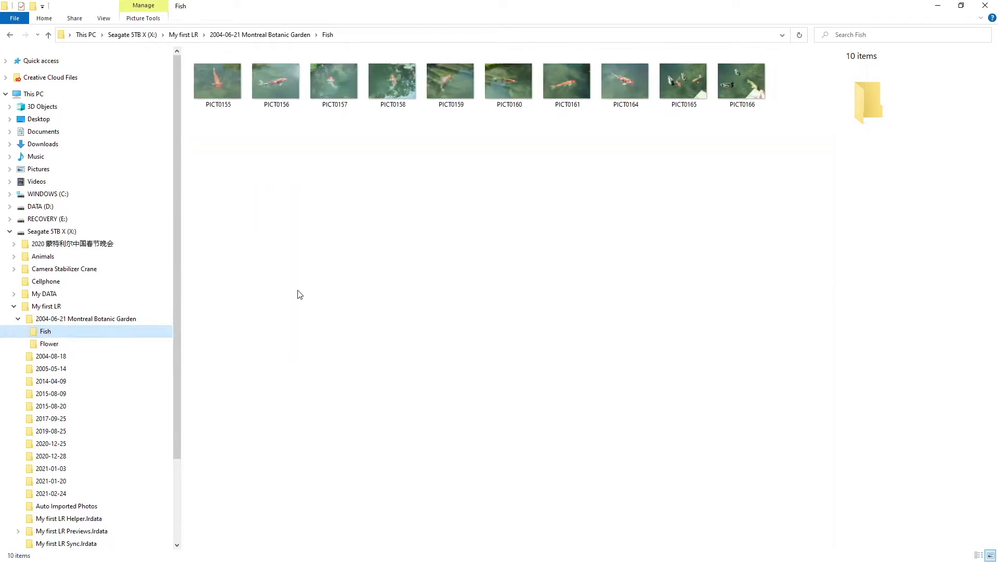
click(71, 320)
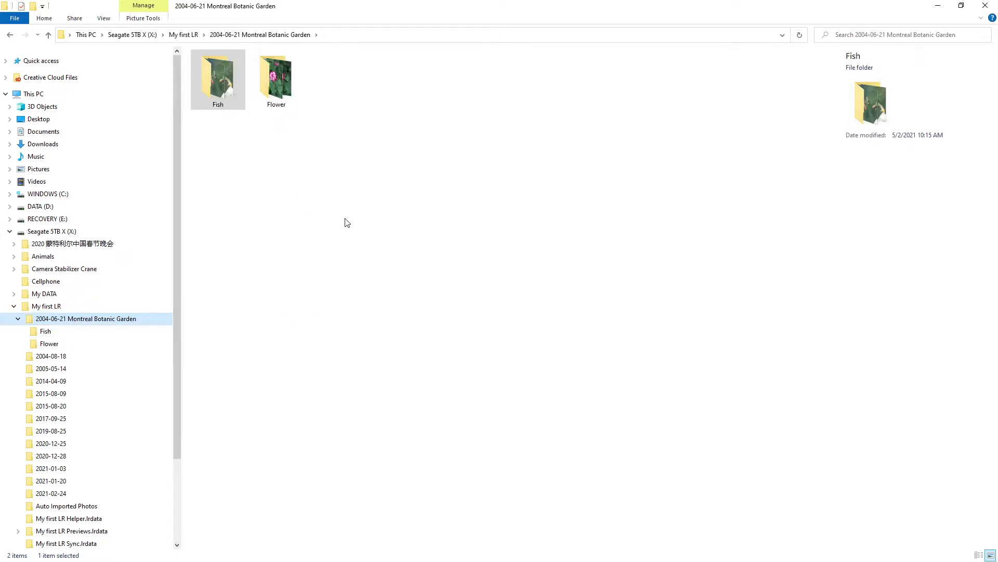
Return to Lightroom Classic and move all photos in the Fish folder on disk back to 2004-06-21 Montreal Botanic Garden
key(alt+Tab)
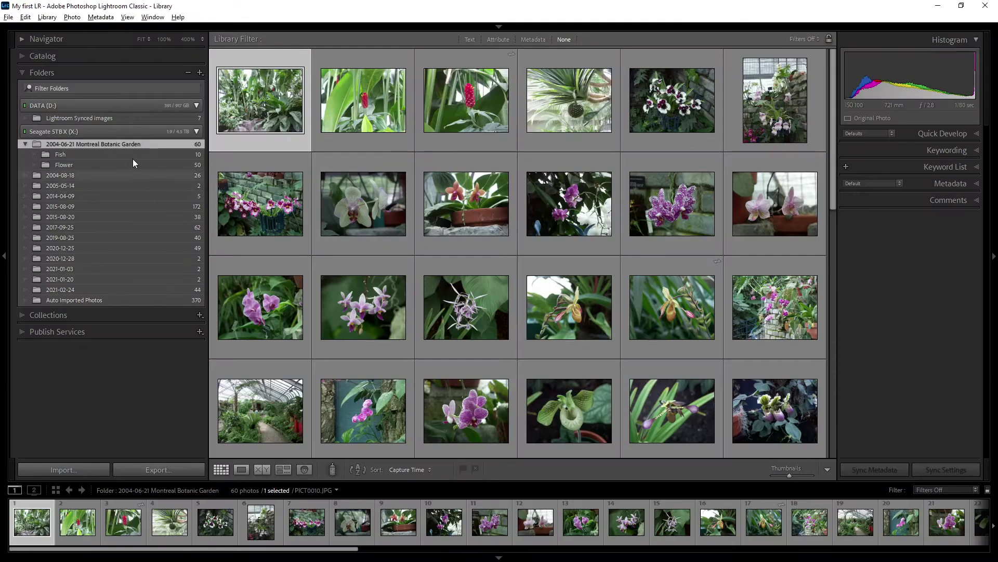
click(72, 155)
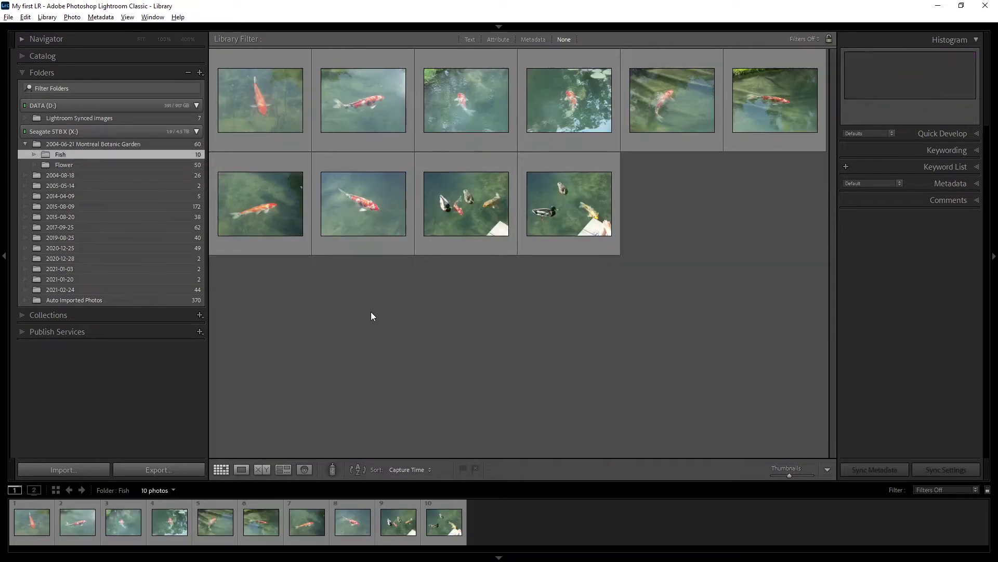
key(ctrl+a)
drag(276, 111, 137, 143)
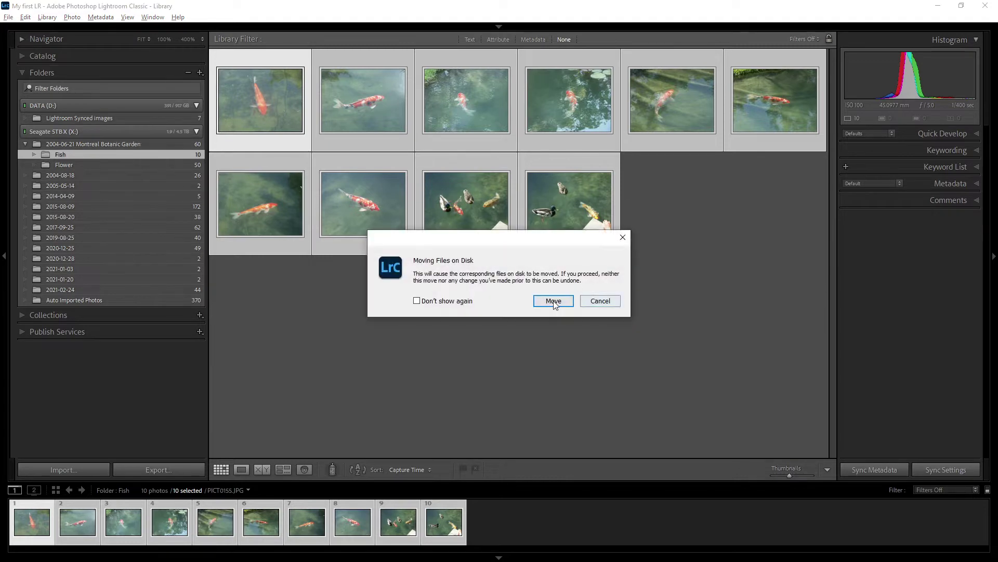
click(553, 302)
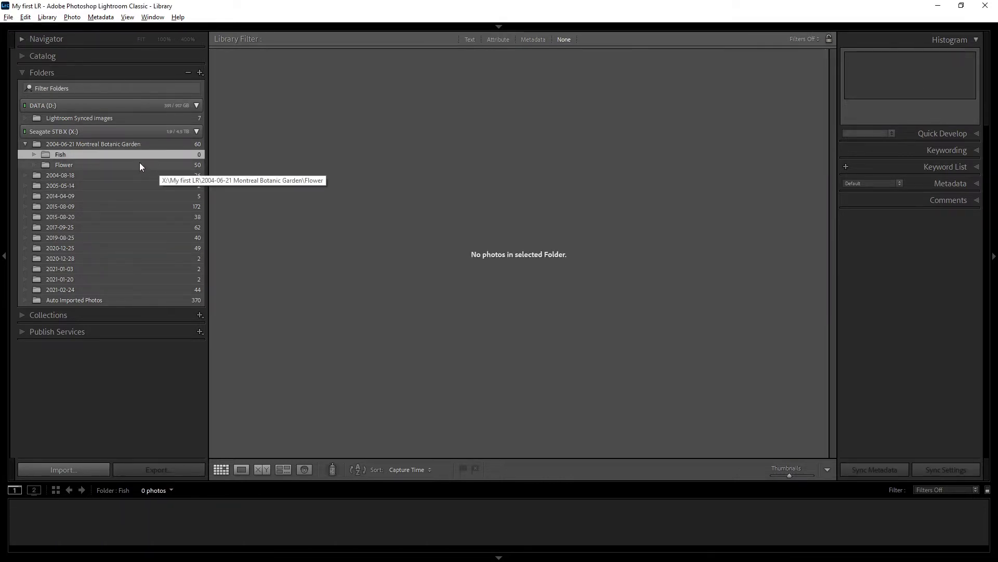
Select all photos in the Flower folder and move them on disk back to the parent 2004-06-21 Montreal Botanic Garden folder
click(139, 163)
click(361, 198)
key(ctrl+a)
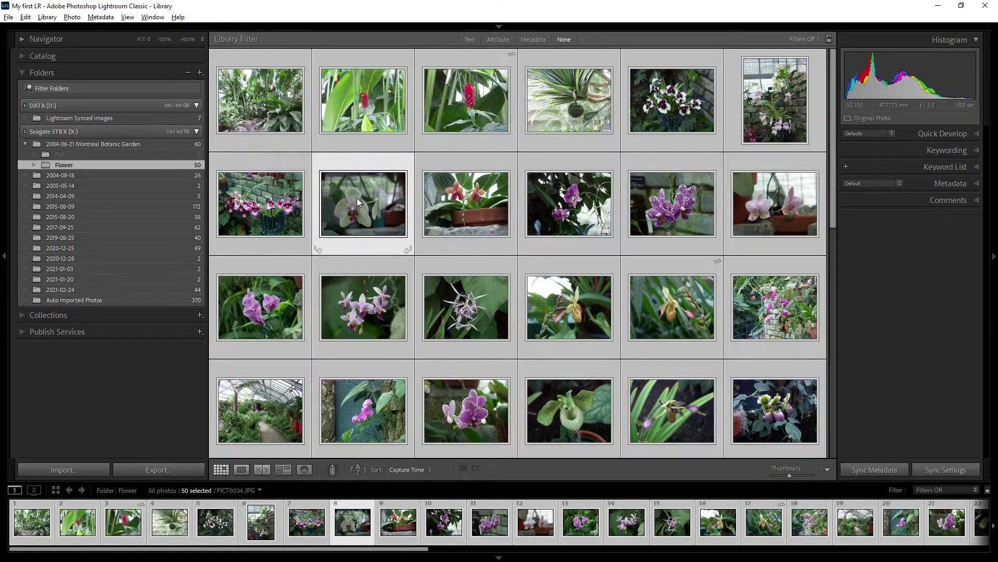
drag(358, 206, 165, 145)
click(554, 301)
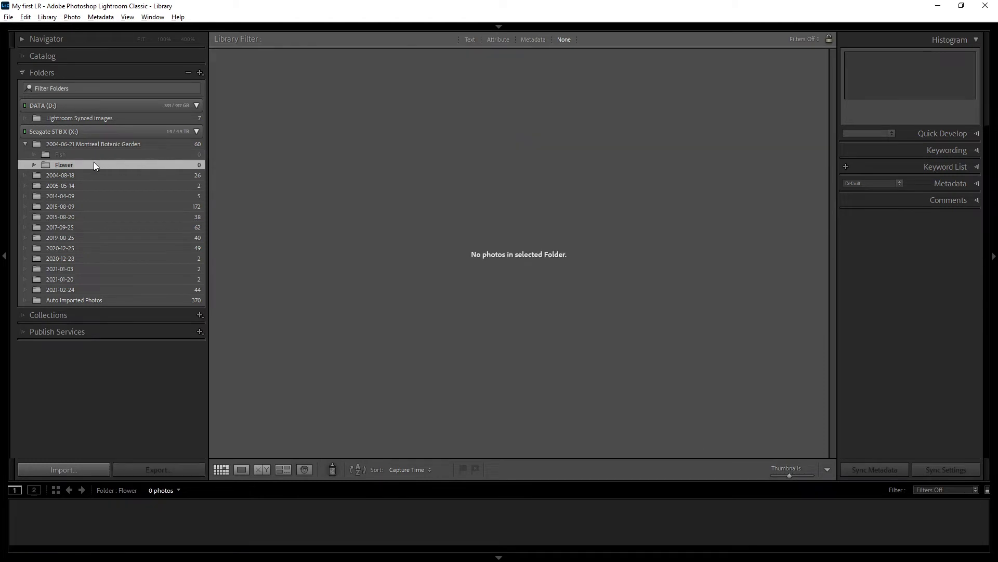
Check the Fish and parent folders, then switch to File Explorer and inspect Fish, Flower and 2004-06-21 Montreal Botanic Garden
click(70, 154)
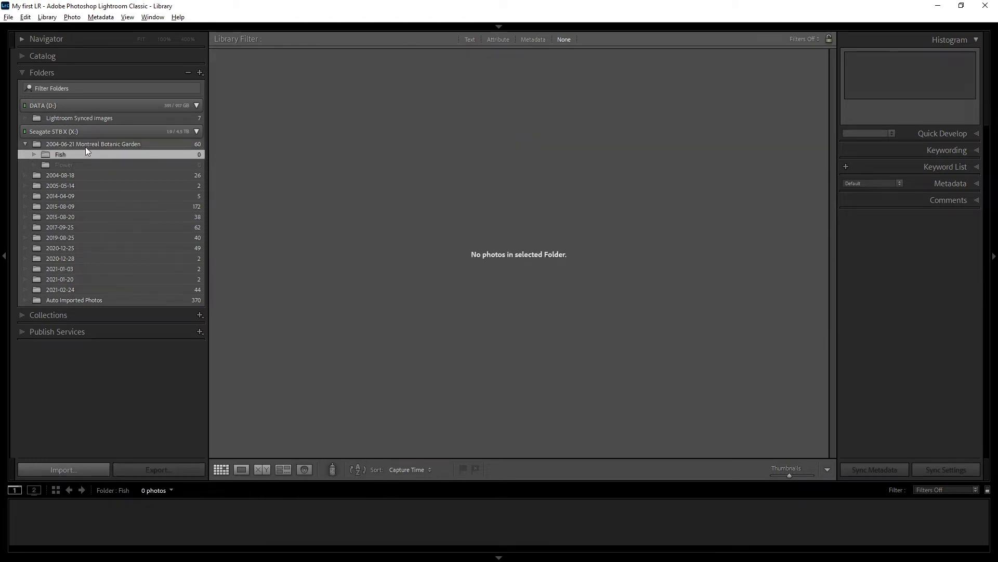
click(97, 142)
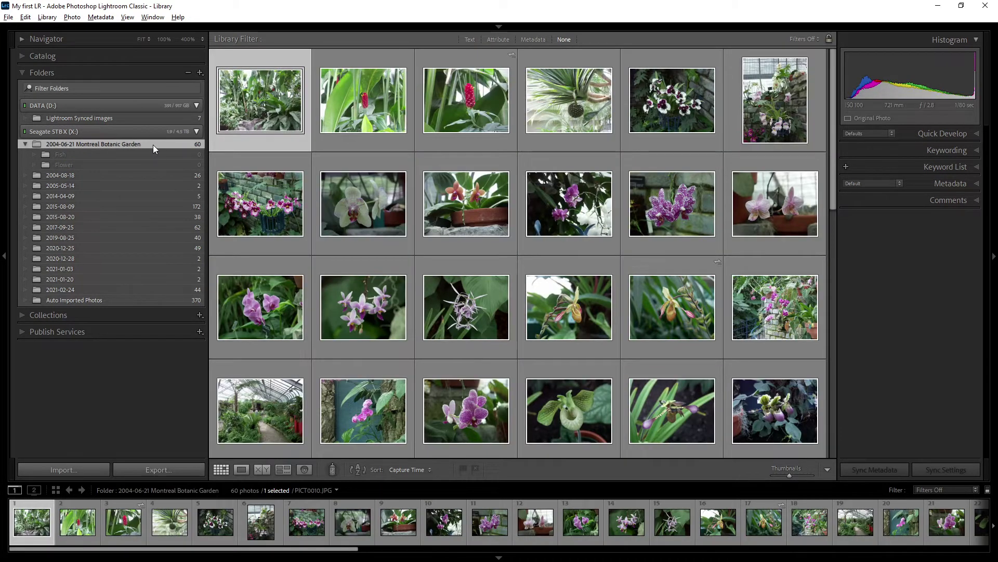
key(alt+Tab)
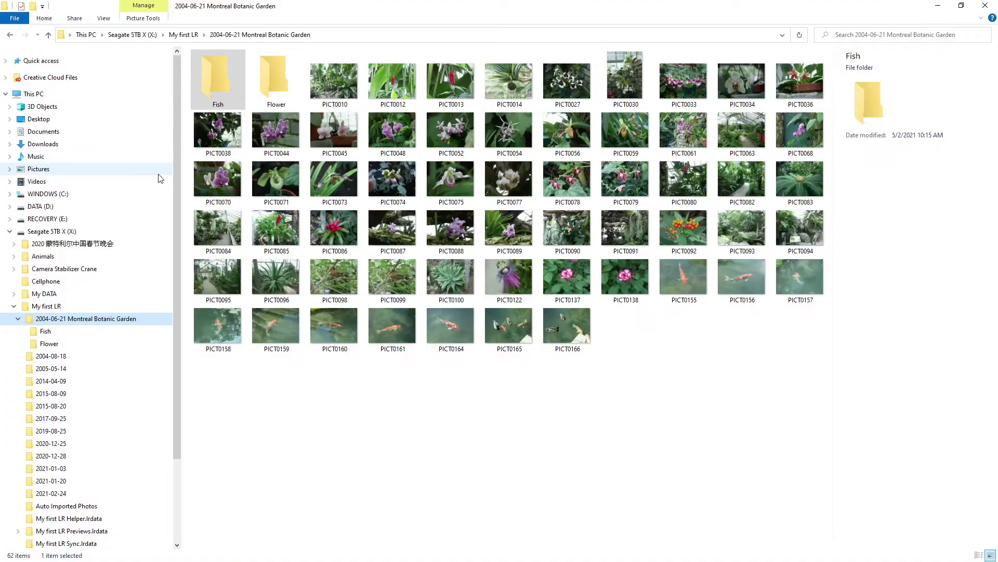
click(44, 334)
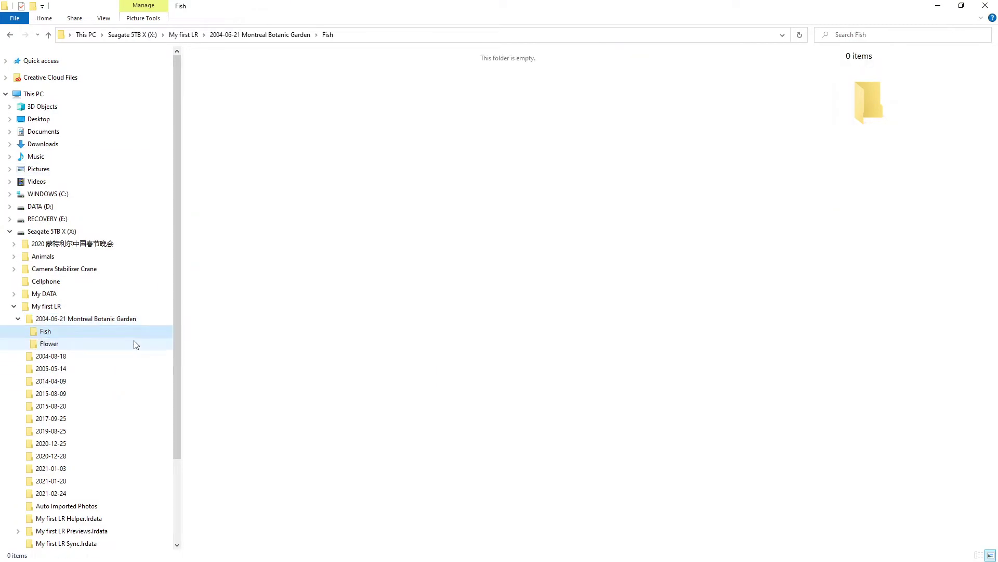
click(45, 344)
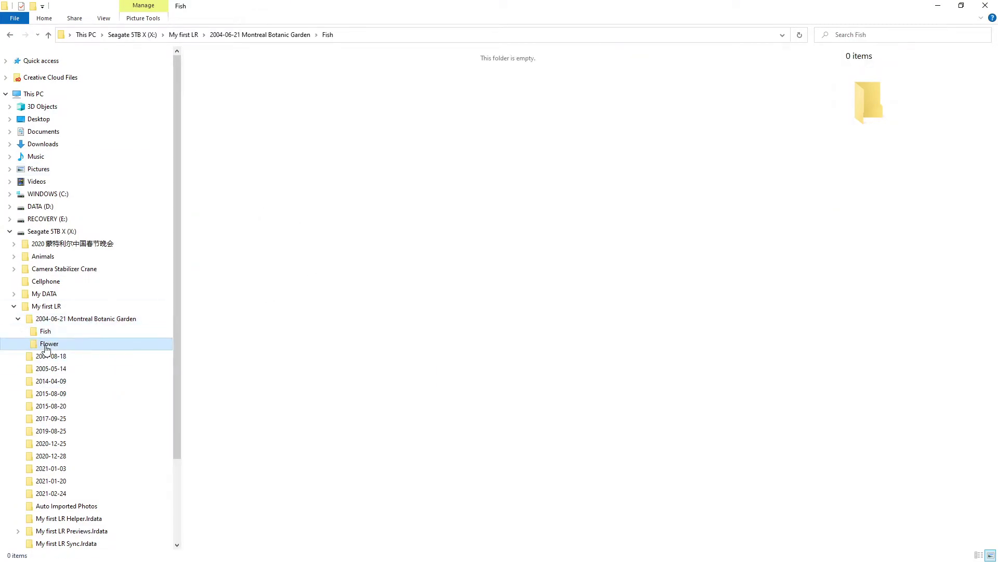
click(57, 318)
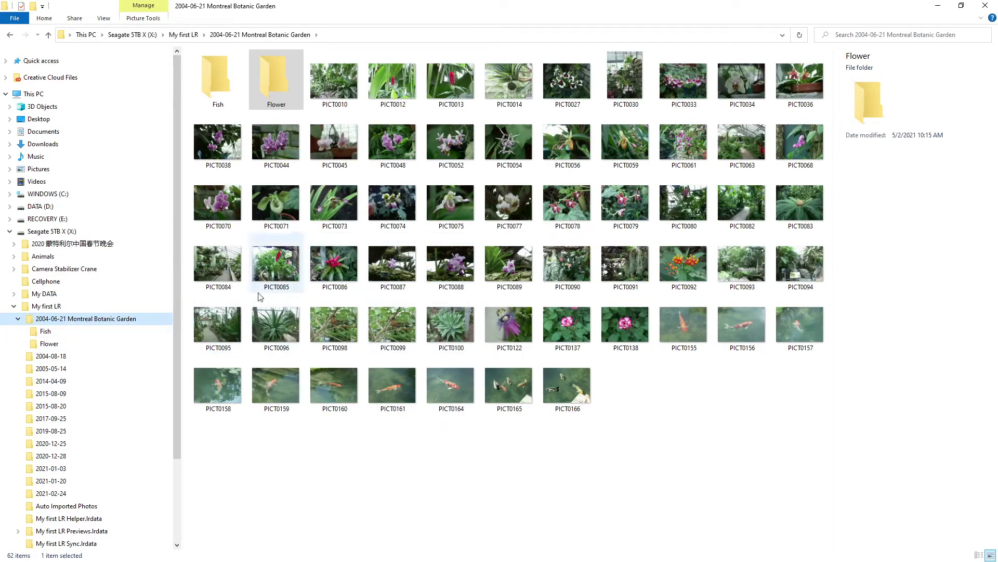
Return to Lightroom Classic and remove the Fish and Flower subfolders from 2004-06-21 Montreal Botanic Garden
key(alt+Tab)
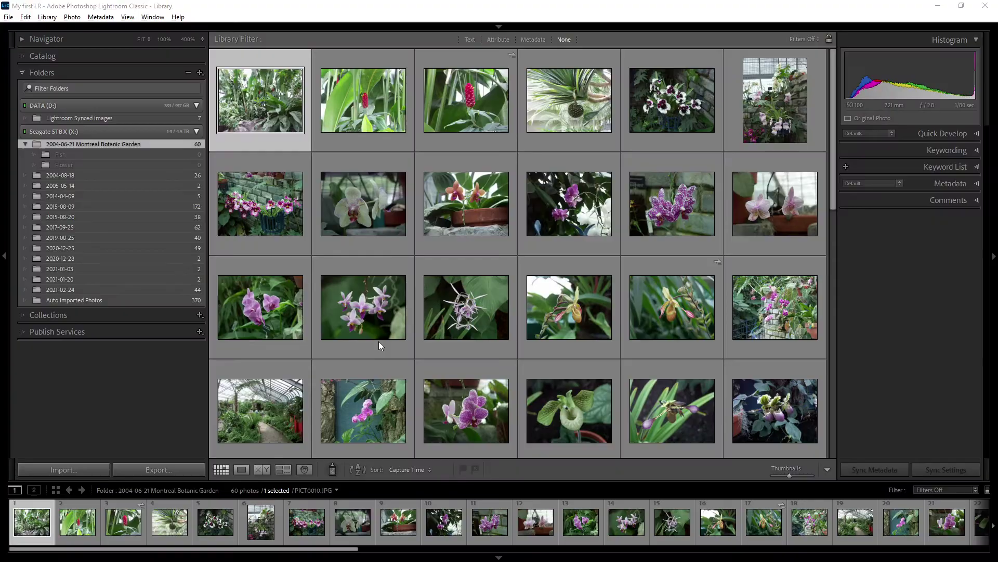
click(65, 154)
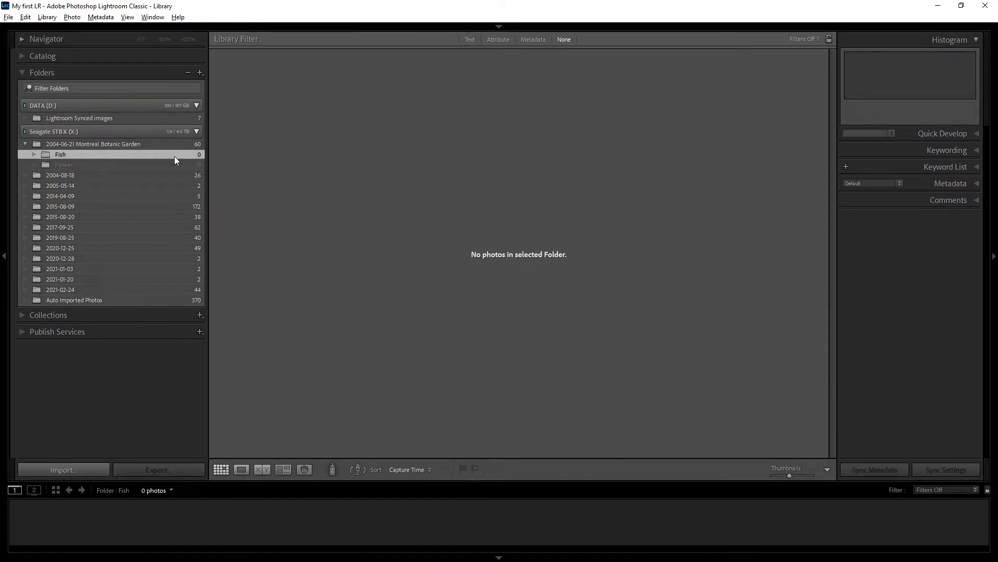
right_click(137, 152)
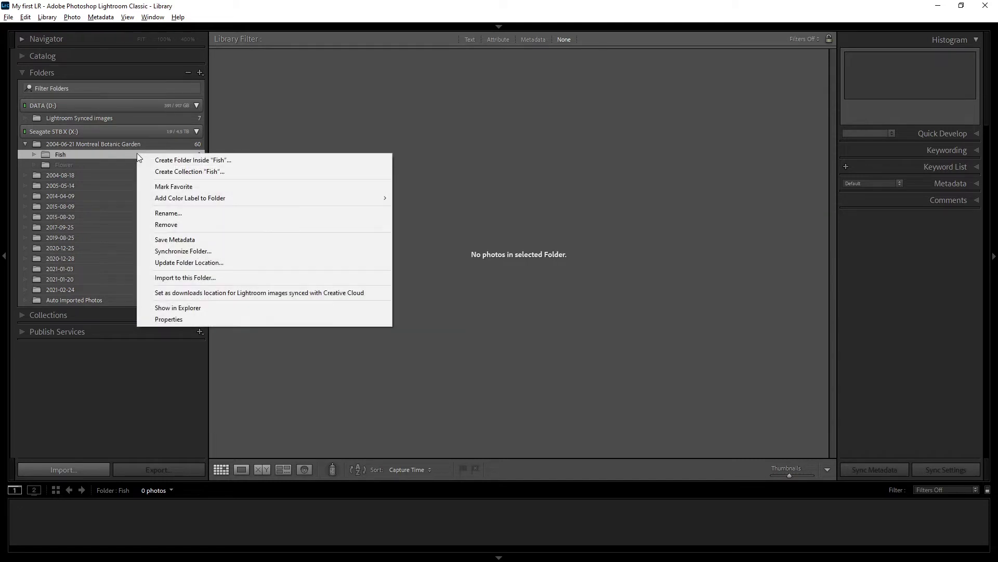
click(180, 225)
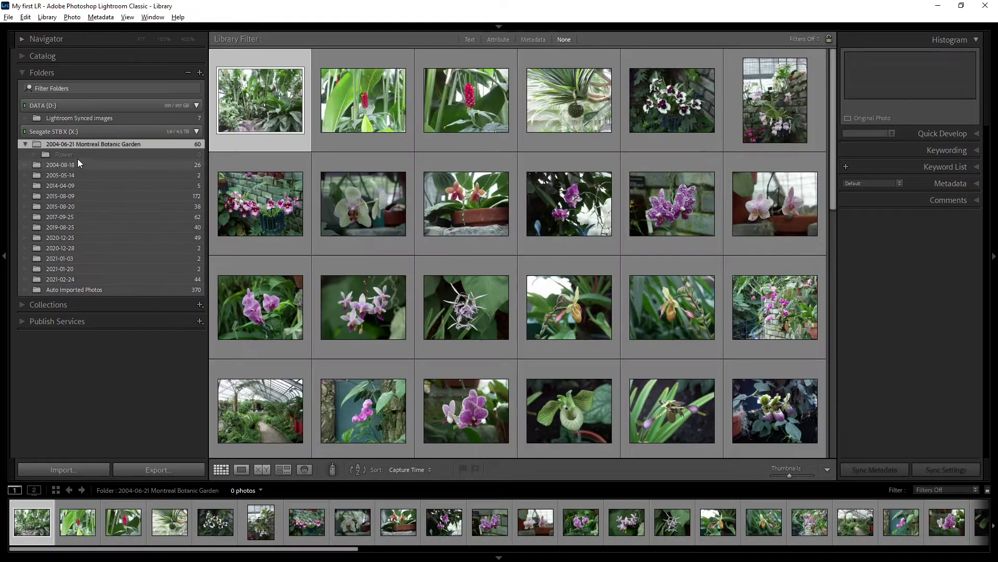
right_click(75, 154)
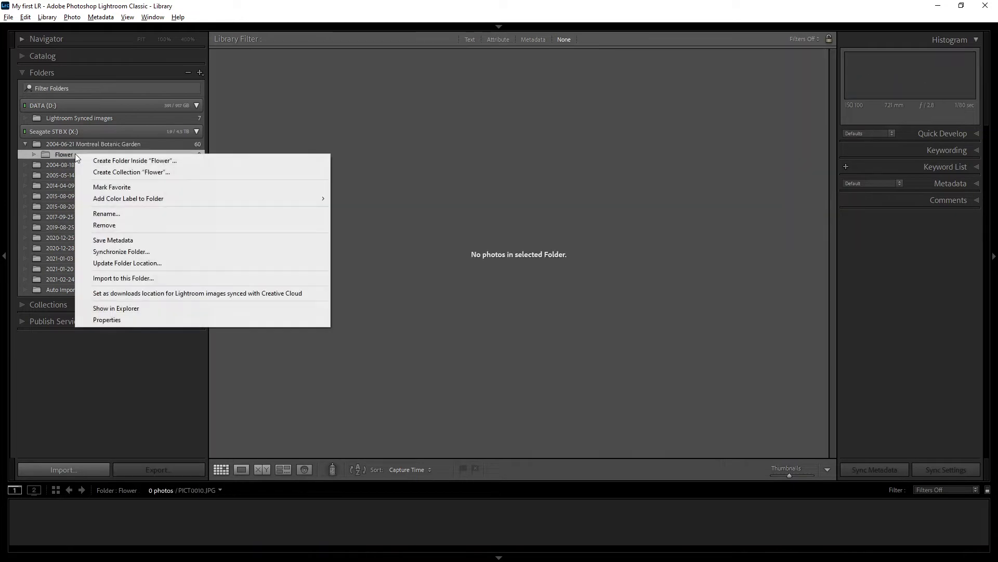
click(127, 227)
right_click(111, 145)
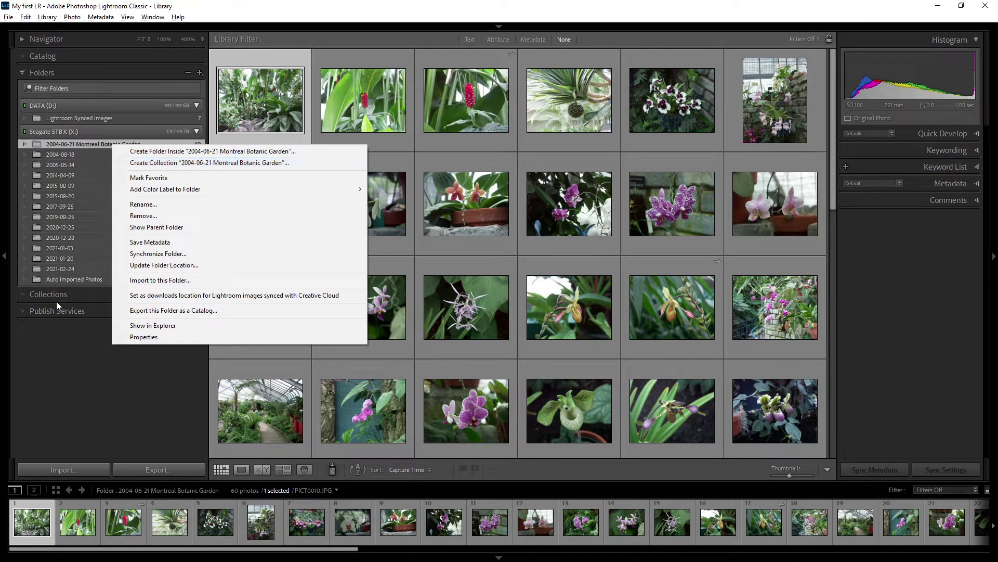
click(58, 356)
click(80, 295)
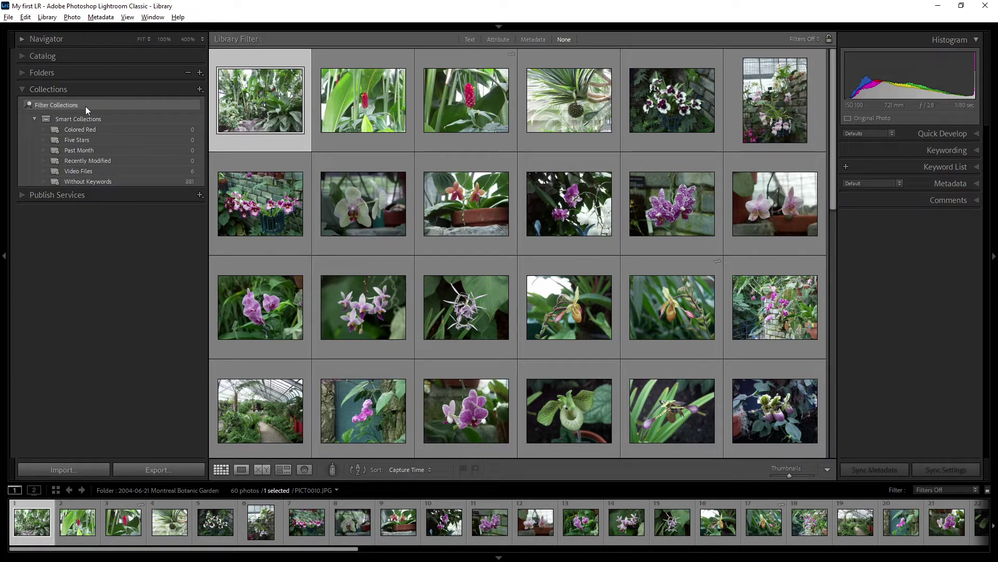
click(73, 72)
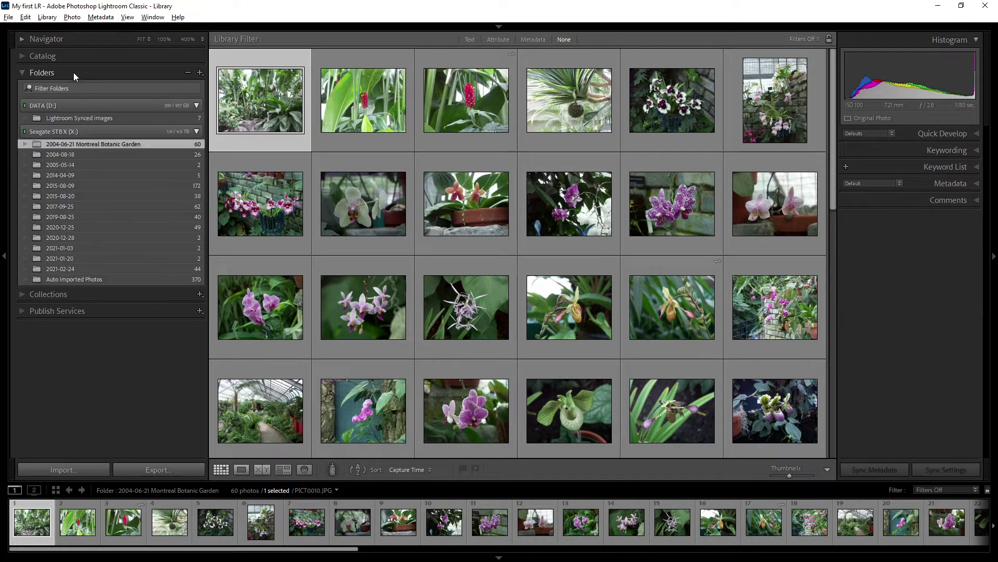
Mark the 2004-06-21 Montreal Botanic Garden, 2014-04-09 and 2019-08-25 folders as favorites
right_click(83, 145)
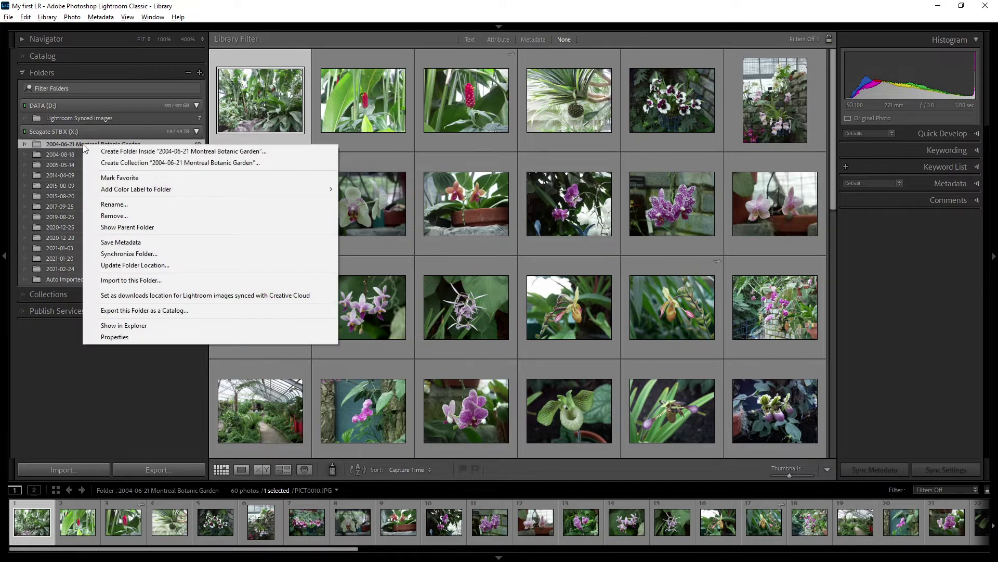
click(142, 179)
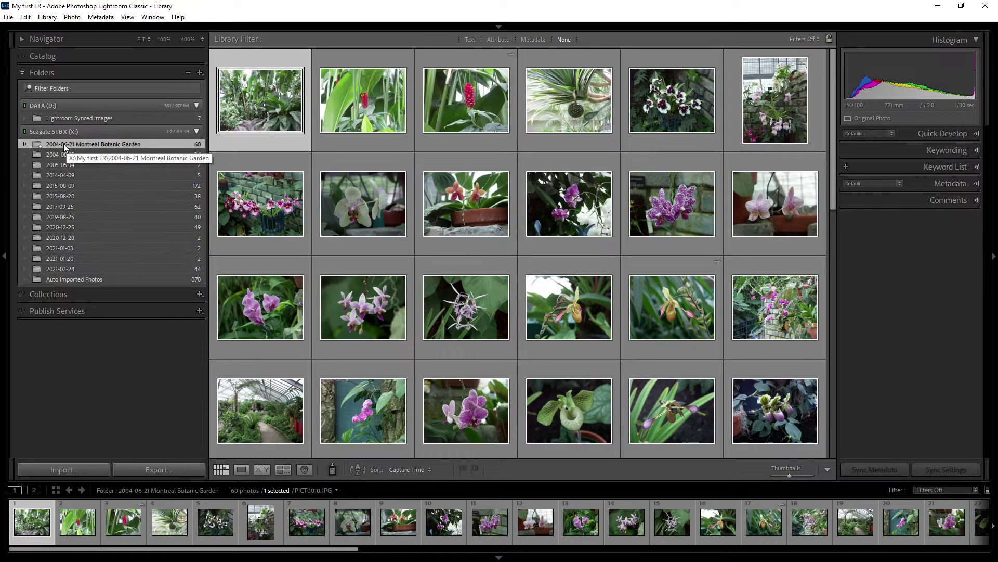
click(58, 172)
right_click(57, 173)
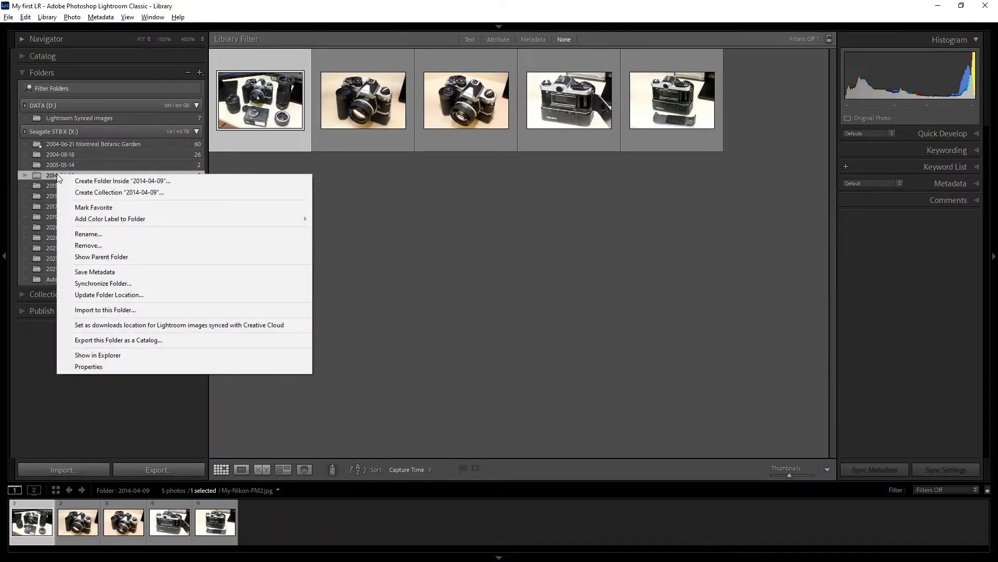
click(111, 209)
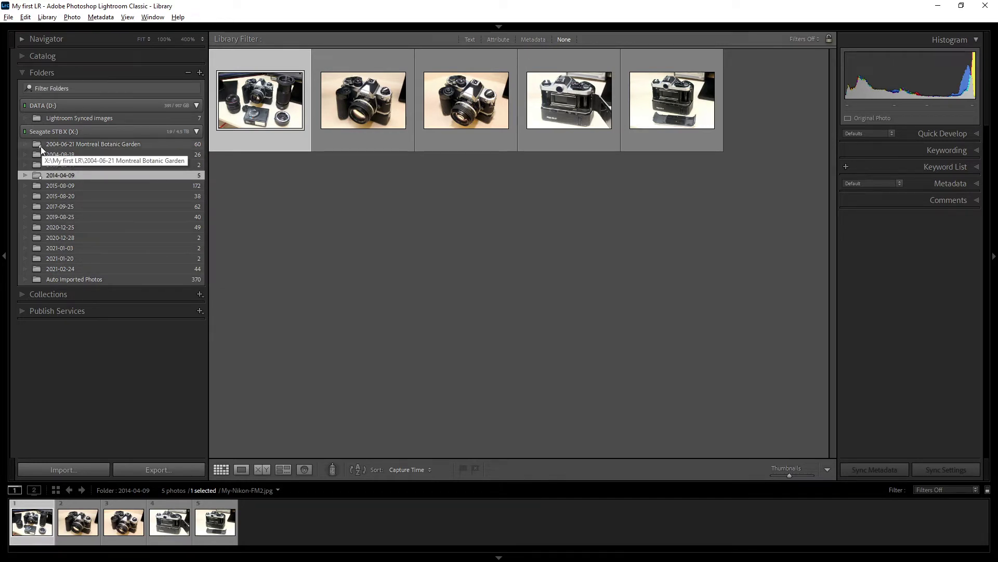
click(51, 215)
right_click(58, 217)
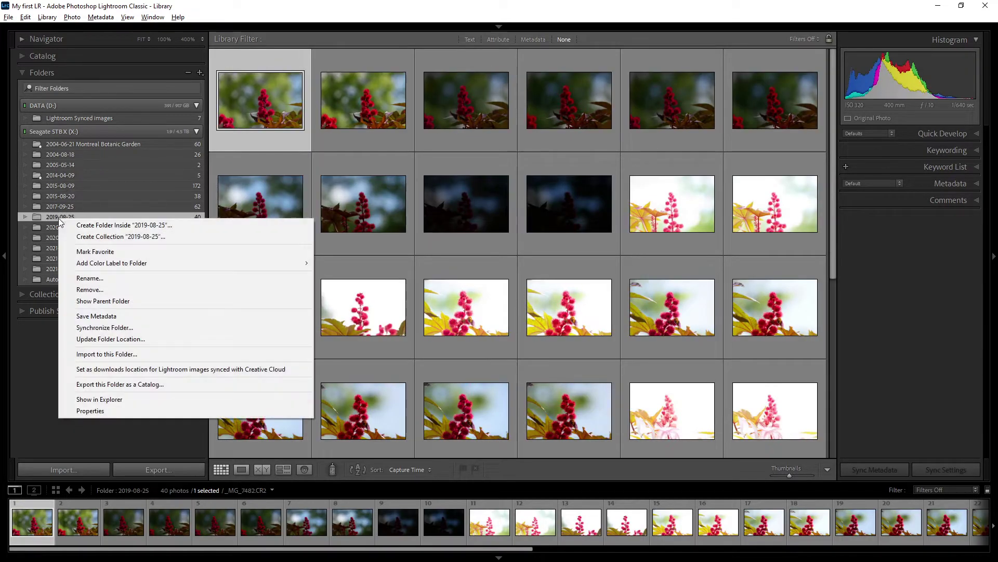
click(119, 253)
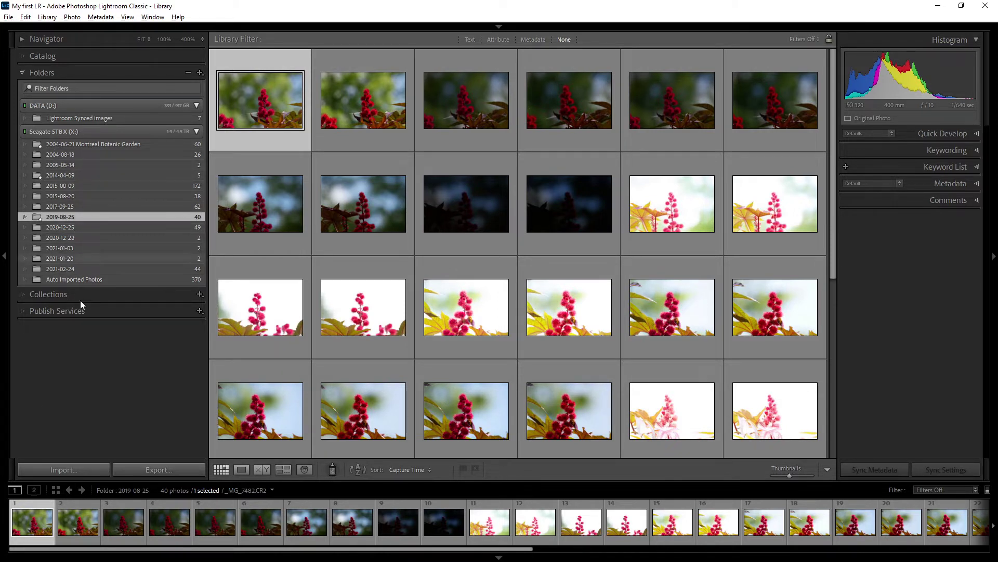
Remove the favorite mark from the 2014-04-09, 2004-06-21 Montreal Botanic Garden and 2019-08-25 folders
click(57, 146)
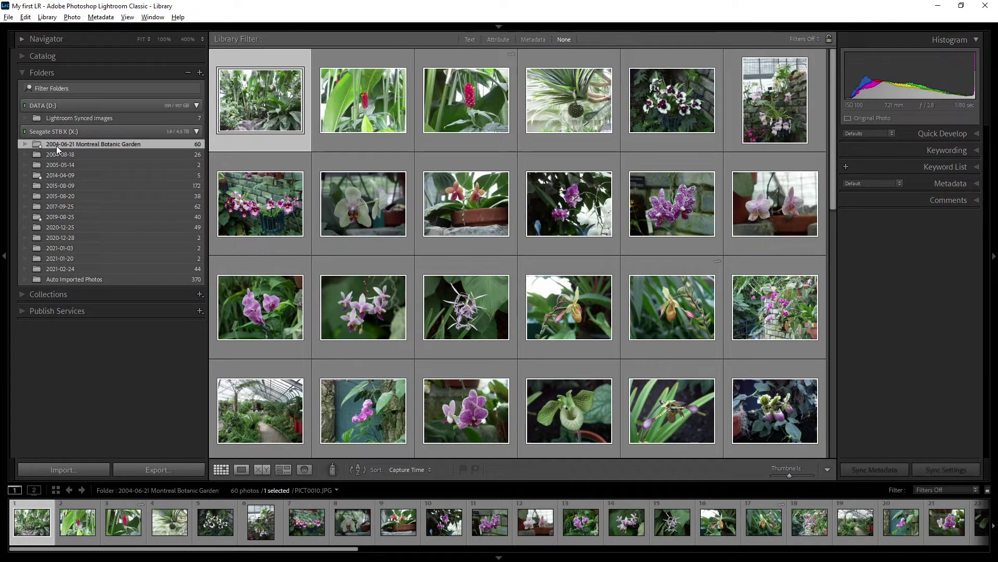
click(56, 174)
right_click(56, 175)
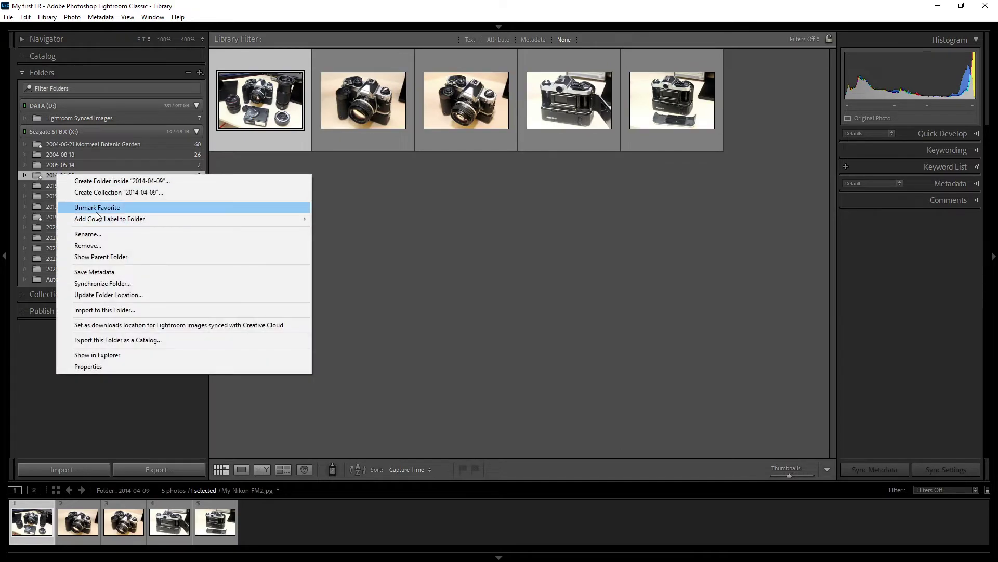
click(115, 208)
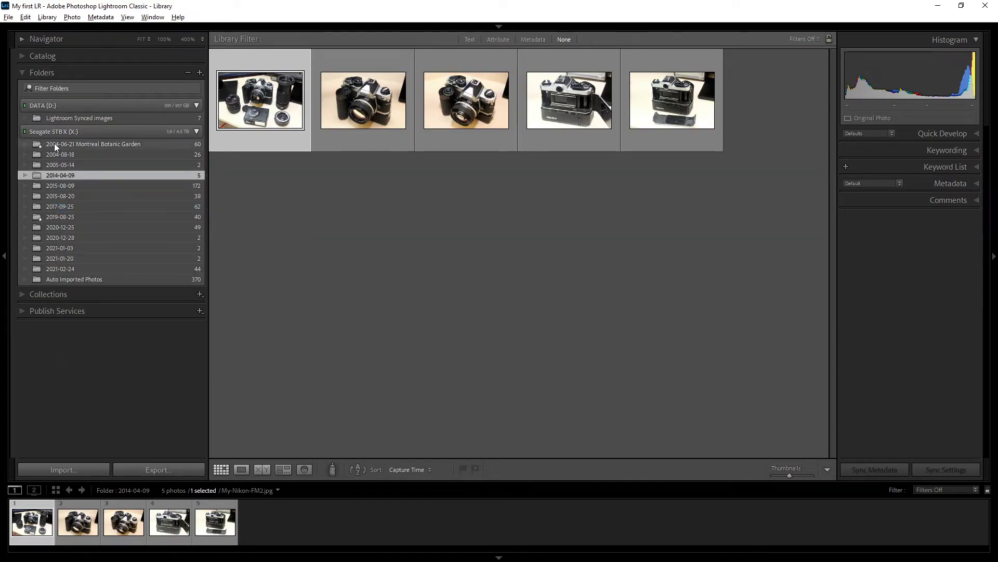
click(55, 146)
right_click(55, 146)
click(107, 179)
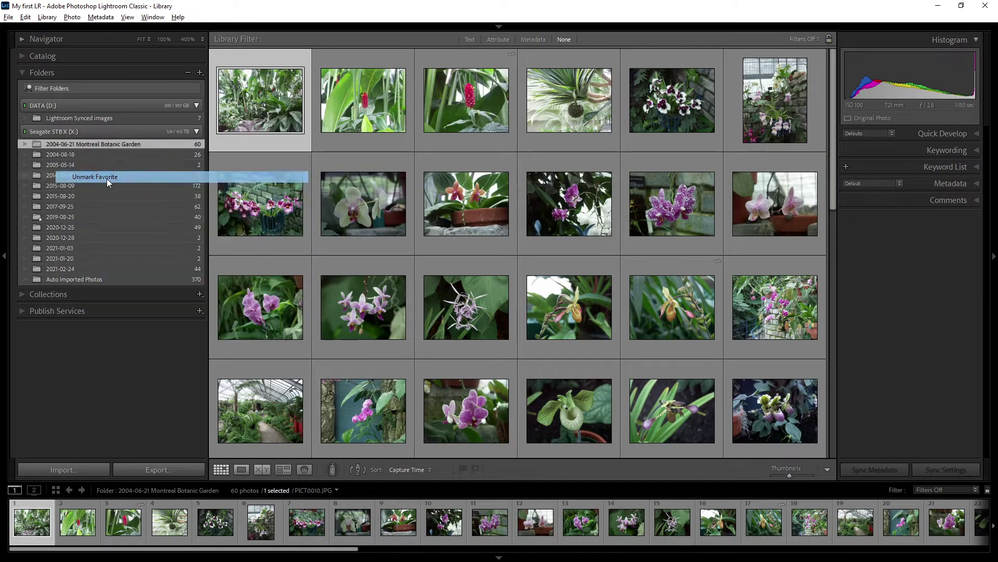
click(56, 217)
right_click(56, 217)
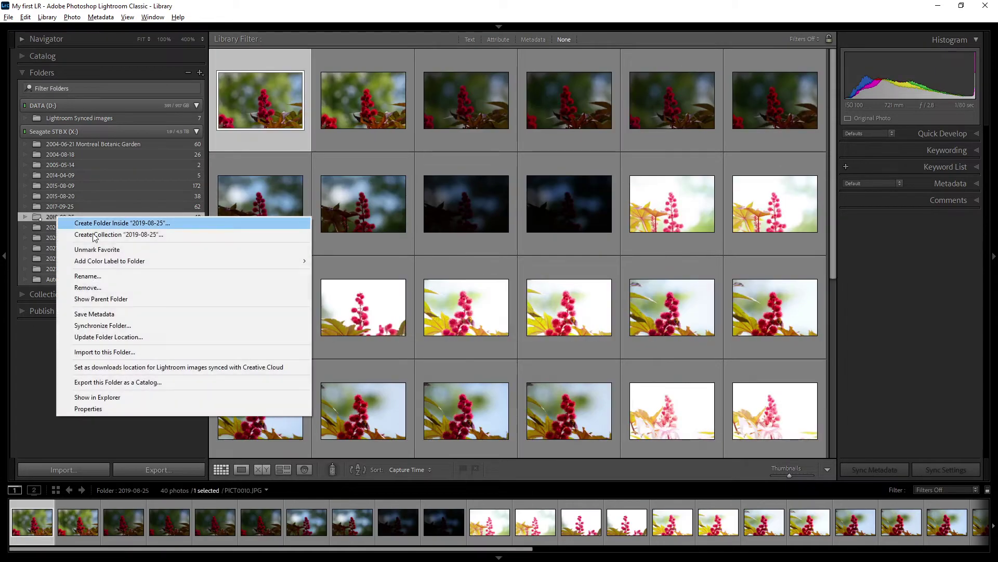
click(120, 250)
Add a yellow color label to the 2004-08-18 folder
click(66, 166)
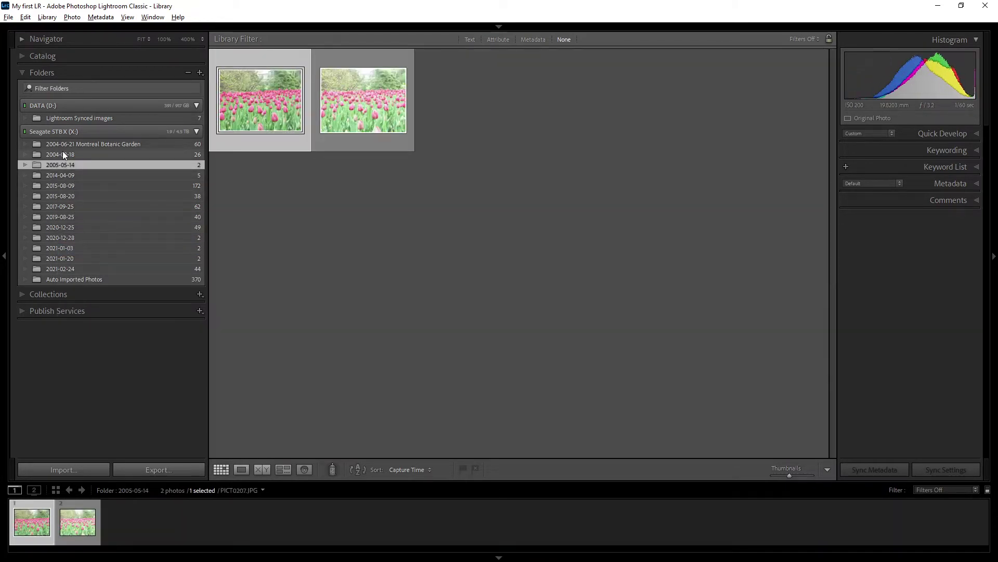
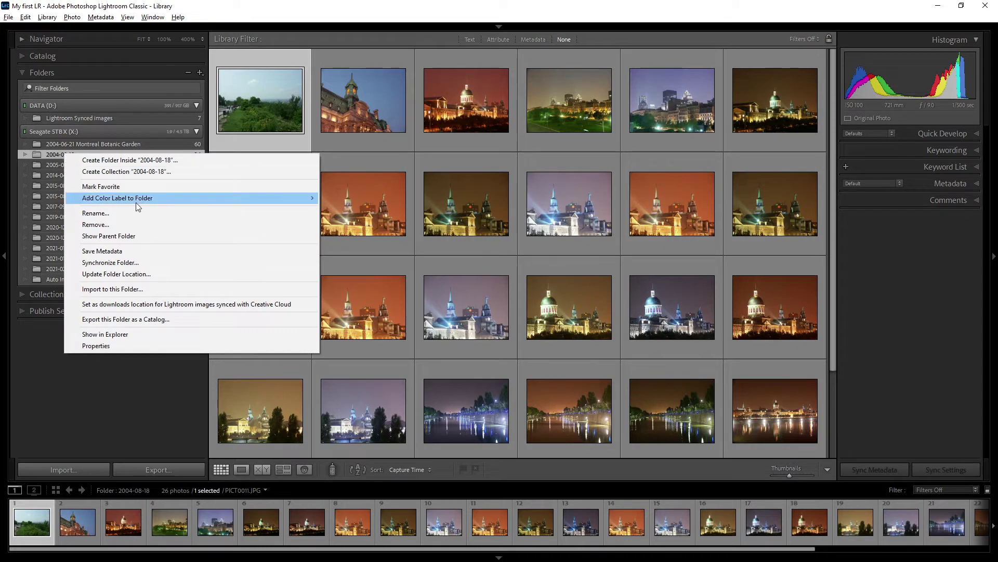
mouse_move(309, 198)
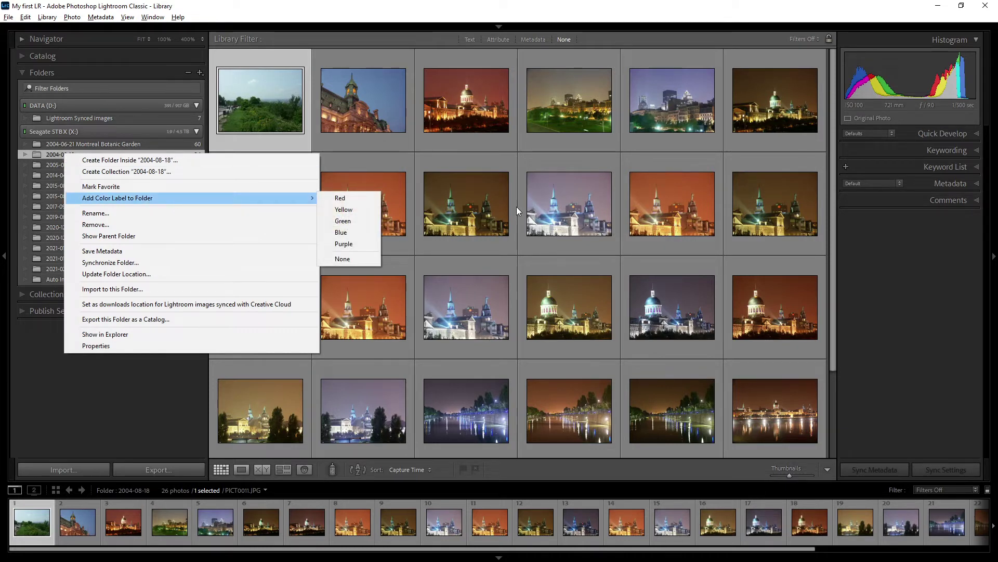
mouse_move(110, 203)
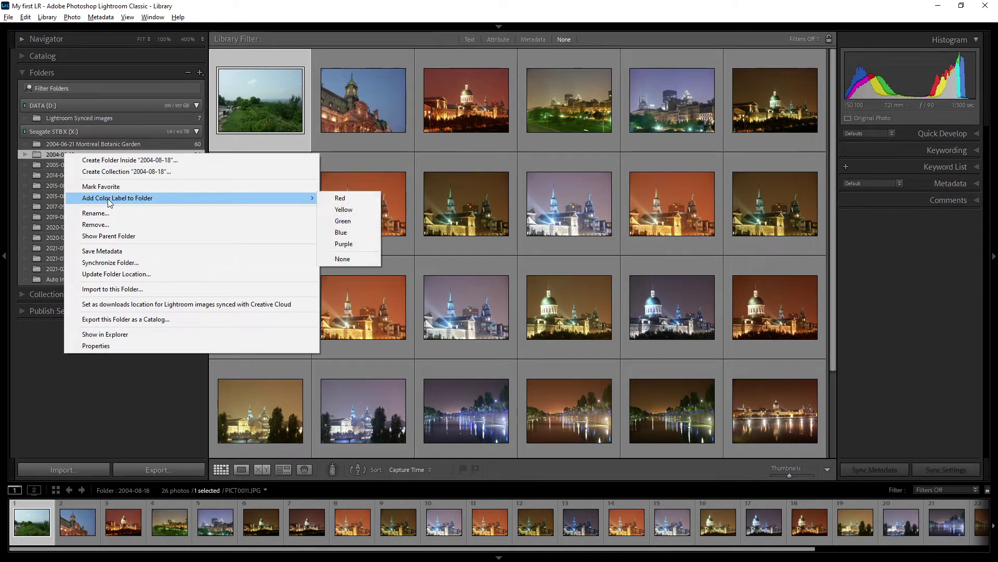
click(354, 209)
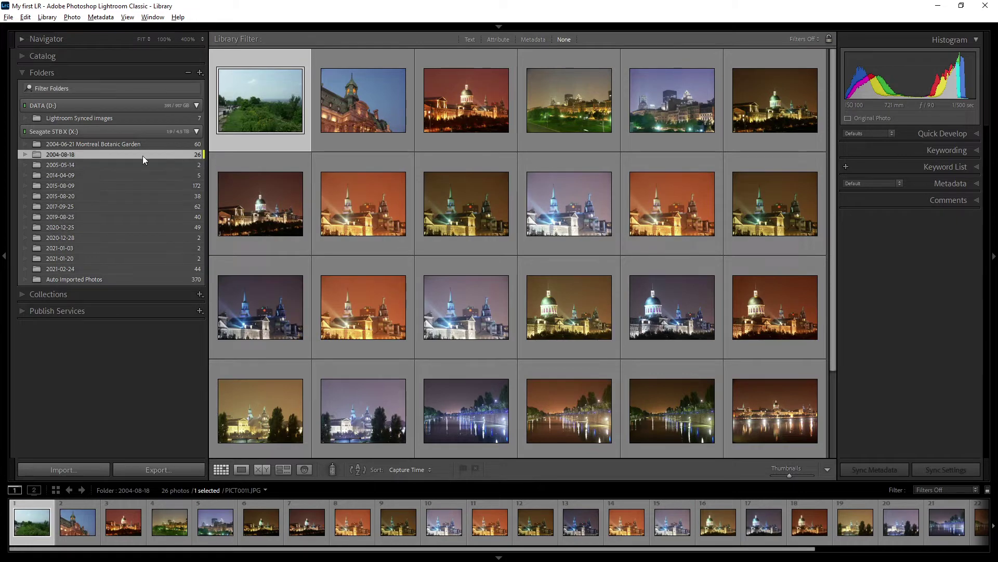
Add a yellow color label to the 2015-08-20 folder and compare it with the 2004-08-18 folder
click(67, 196)
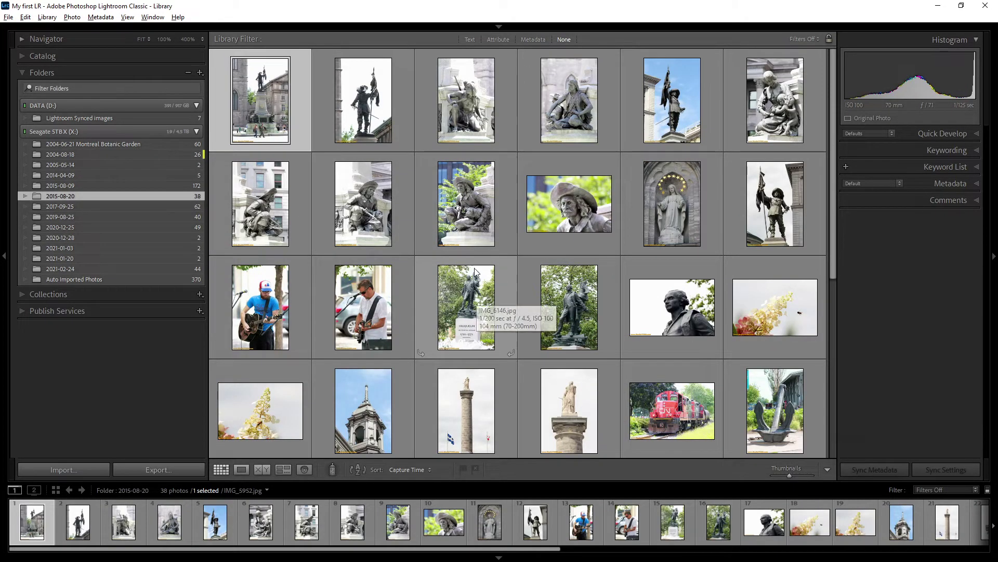
right_click(58, 195)
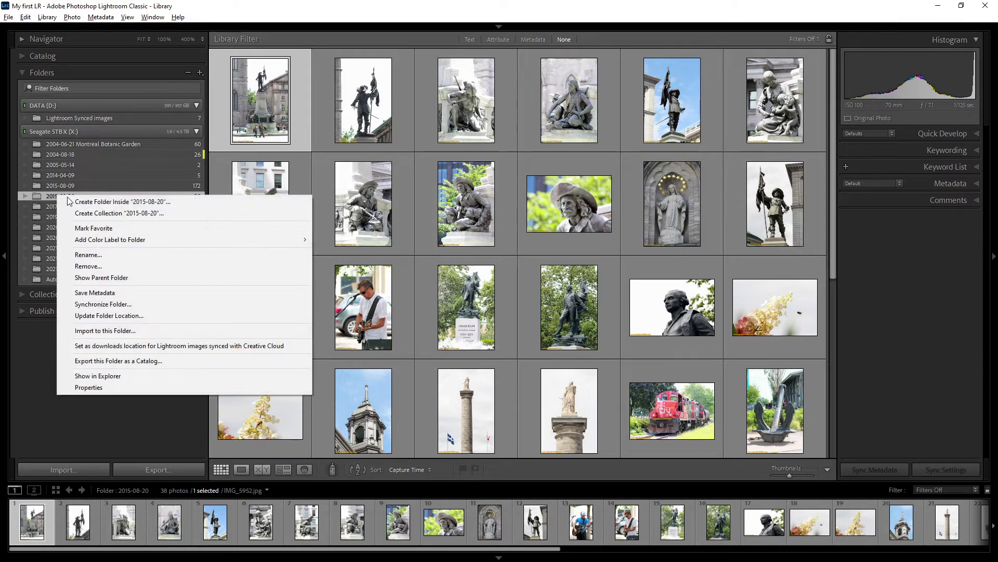
mouse_move(225, 242)
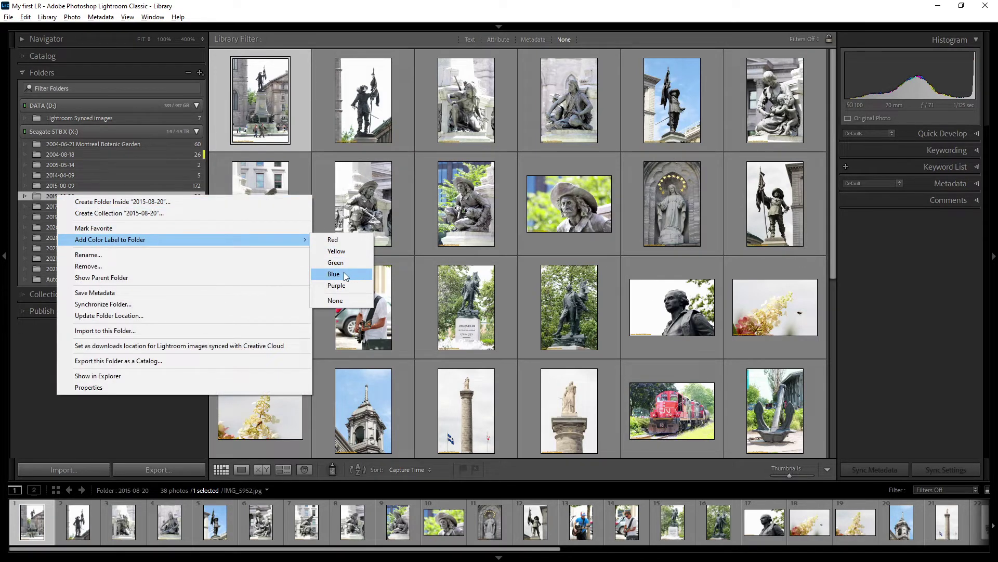
click(346, 252)
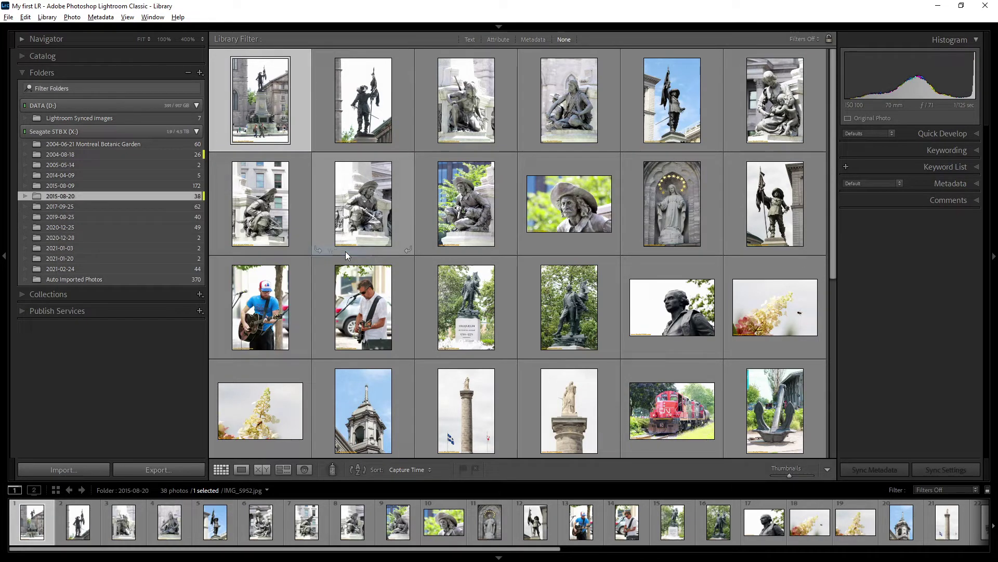
click(163, 154)
click(150, 195)
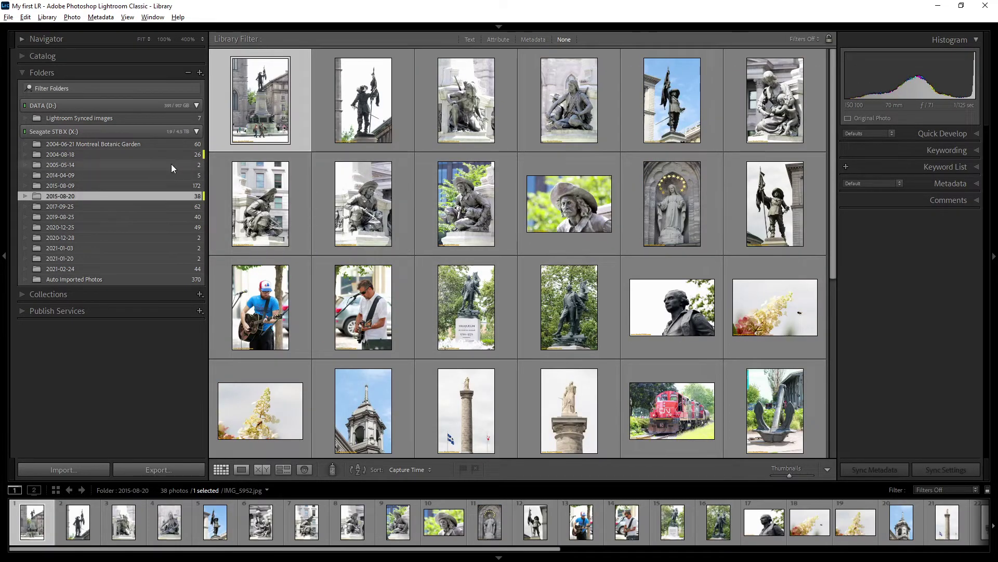
click(148, 154)
Add a red color label to the 2005-05-14 folder
click(148, 166)
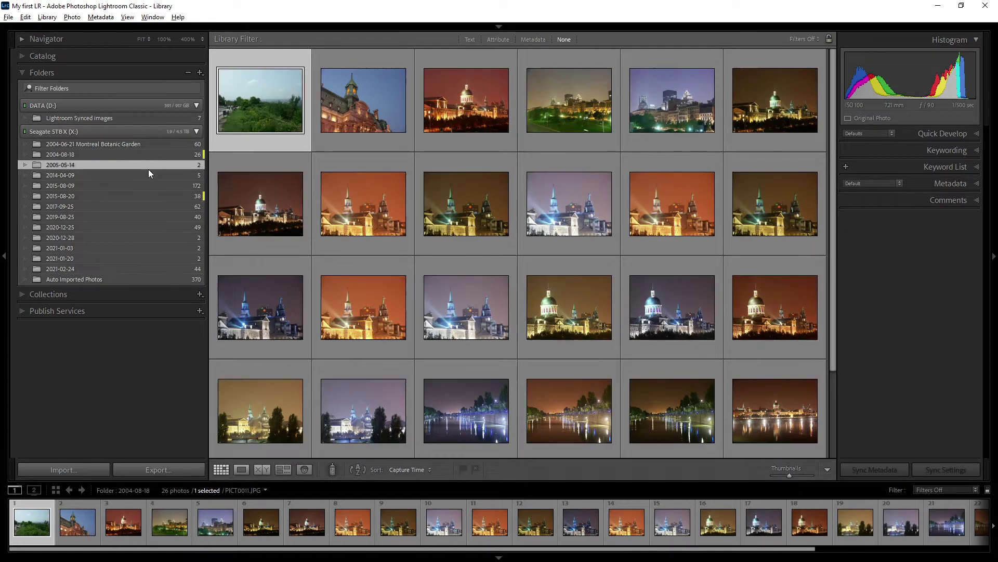
right_click(151, 167)
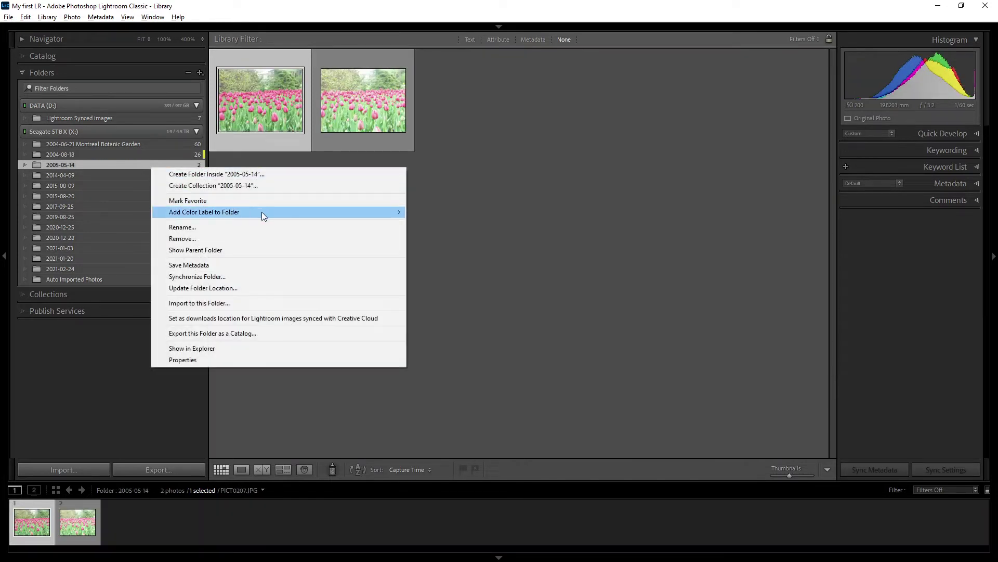
mouse_move(263, 211)
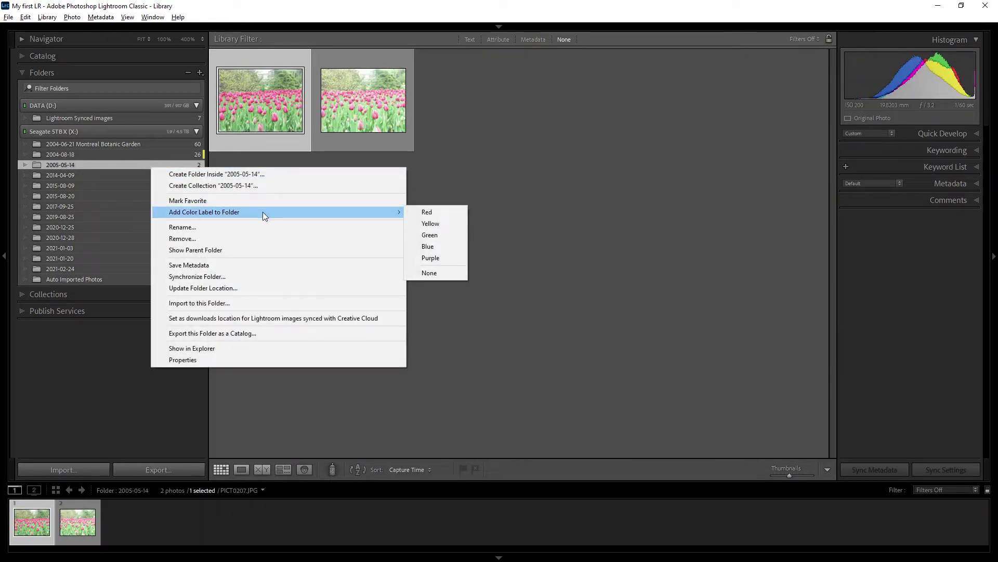
click(440, 212)
Clear the color labels of the 2005-05-14, 2004-08-18 and 2015-08-20 folders by setting each to None
right_click(131, 162)
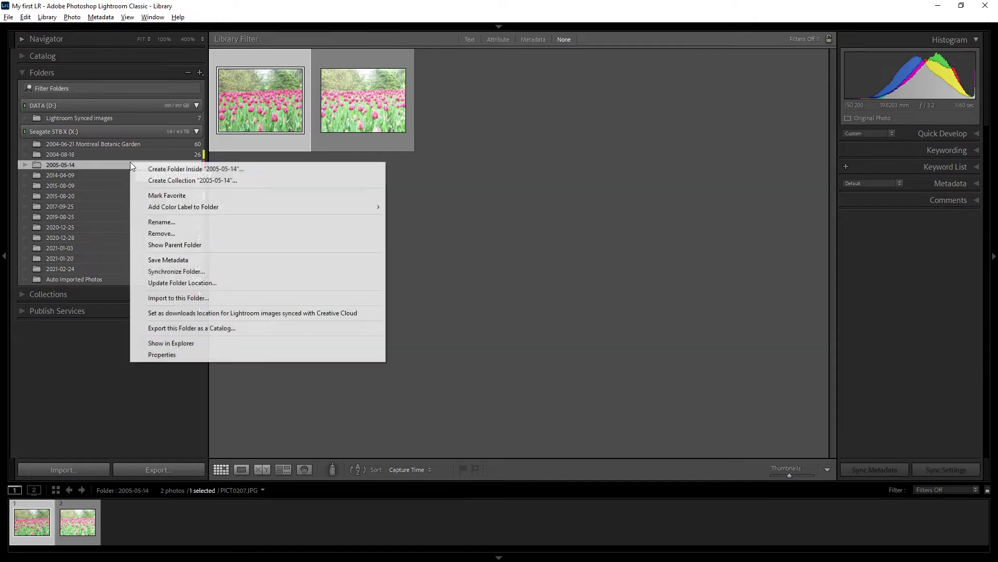
mouse_move(207, 206)
click(423, 268)
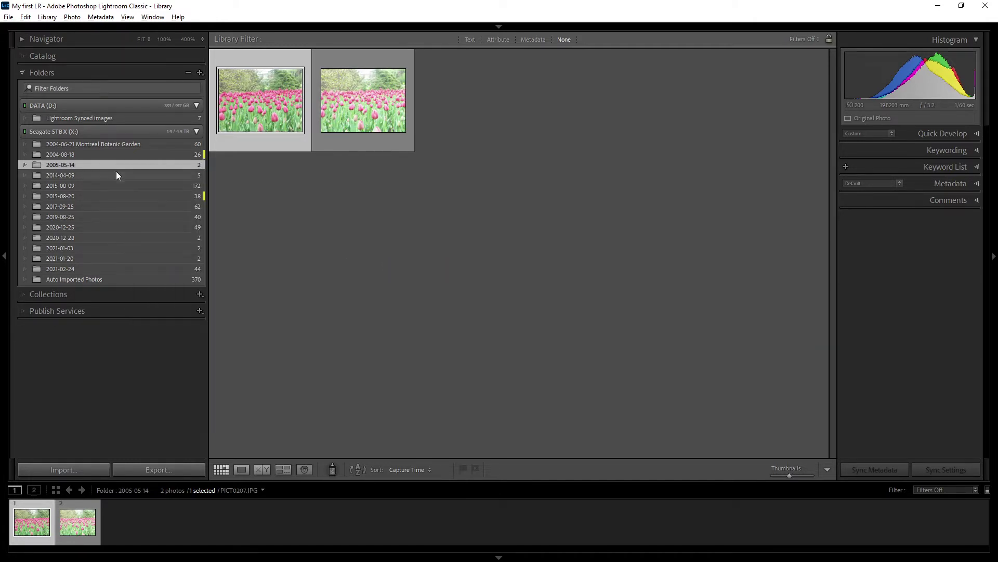
click(95, 155)
right_click(95, 155)
mouse_move(223, 198)
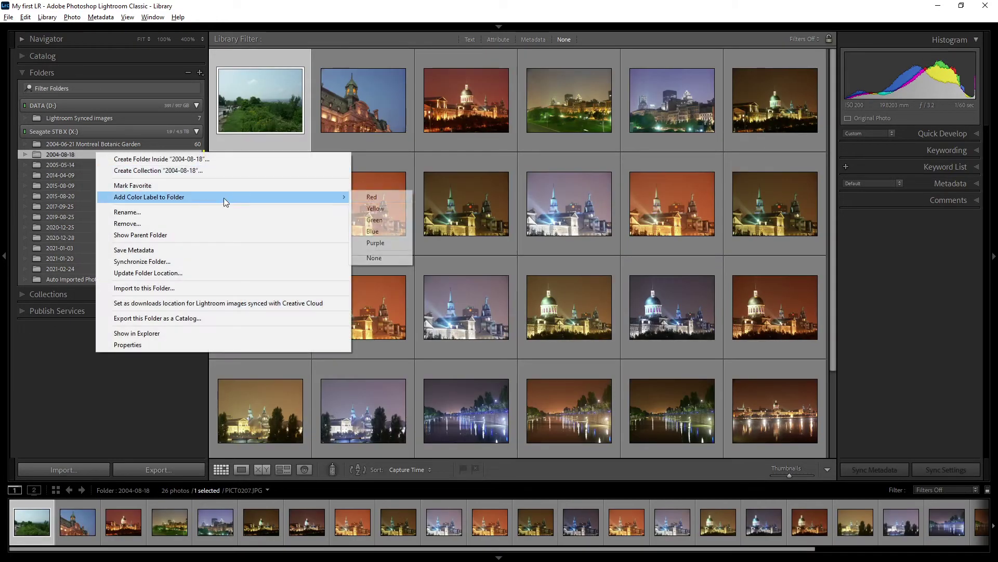
click(376, 259)
click(140, 196)
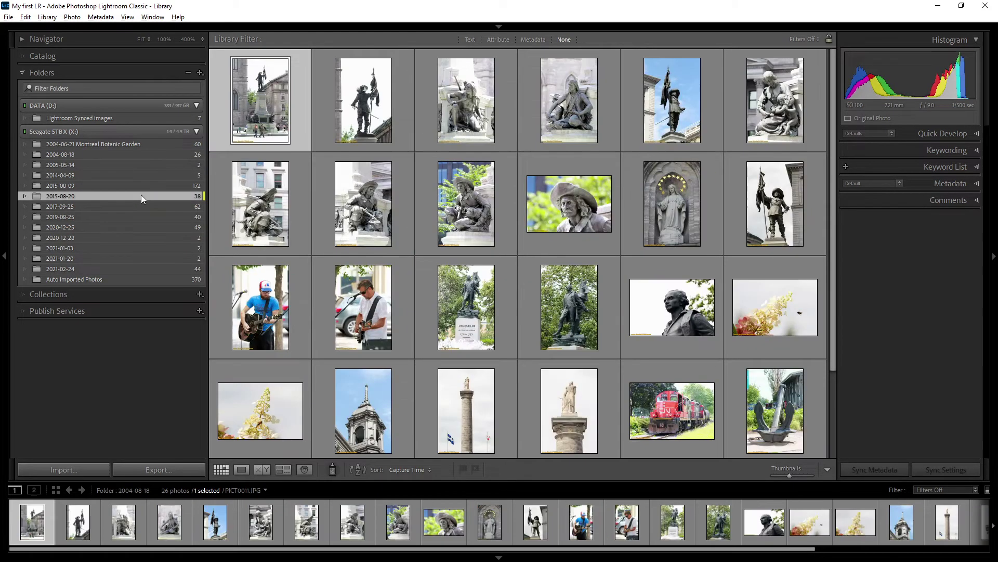
right_click(142, 196)
mouse_move(271, 241)
click(426, 298)
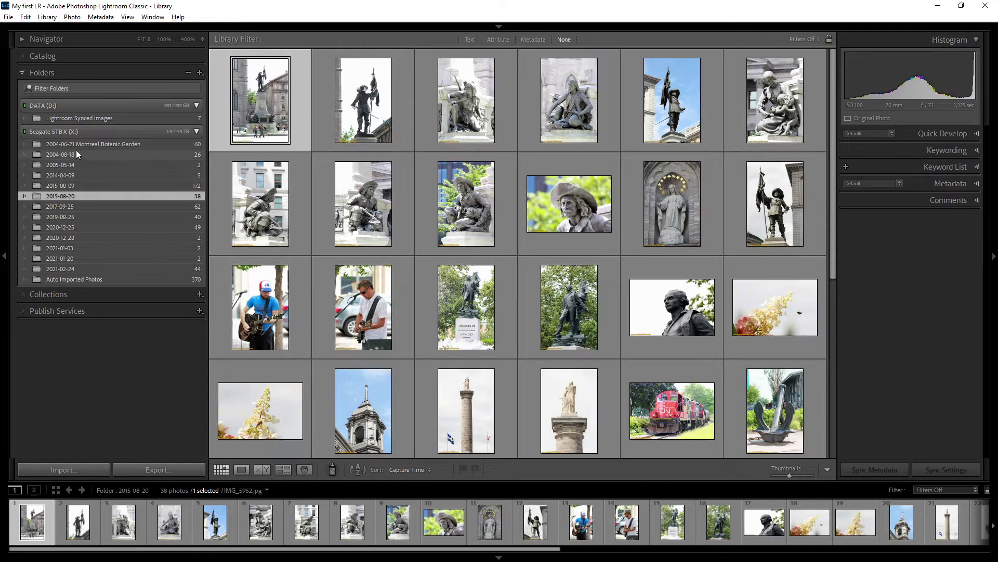
click(101, 144)
right_click(101, 143)
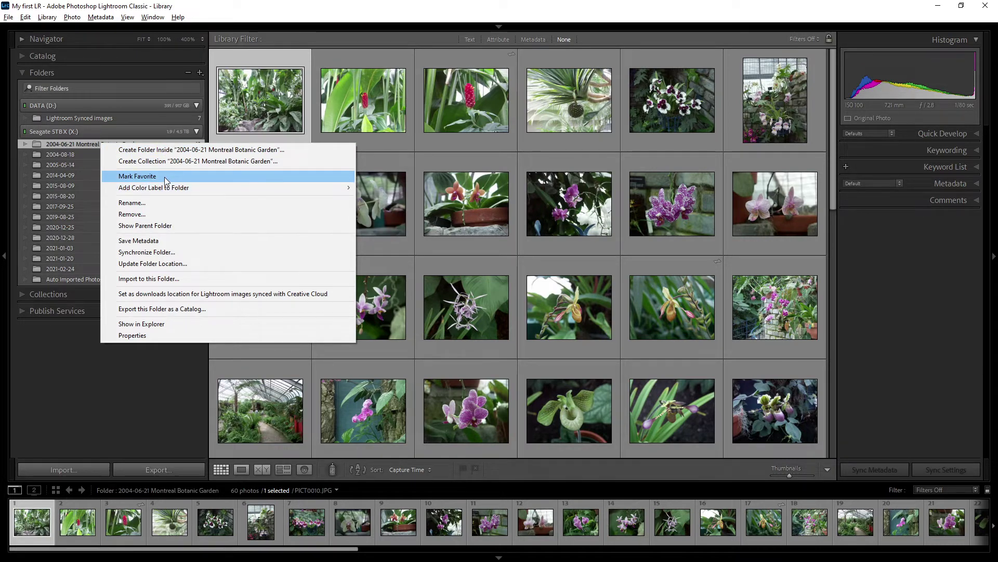
mouse_move(211, 188)
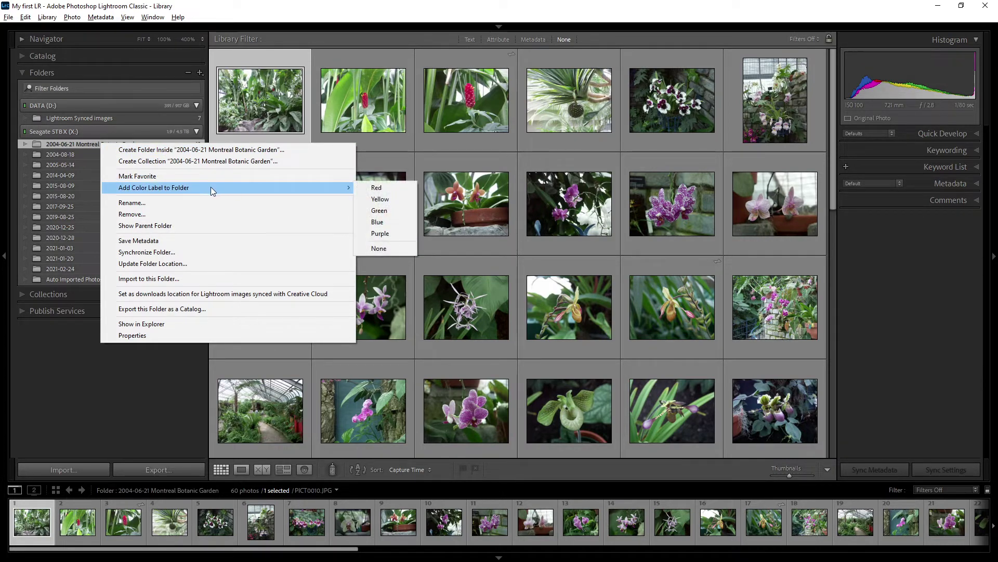
click(79, 196)
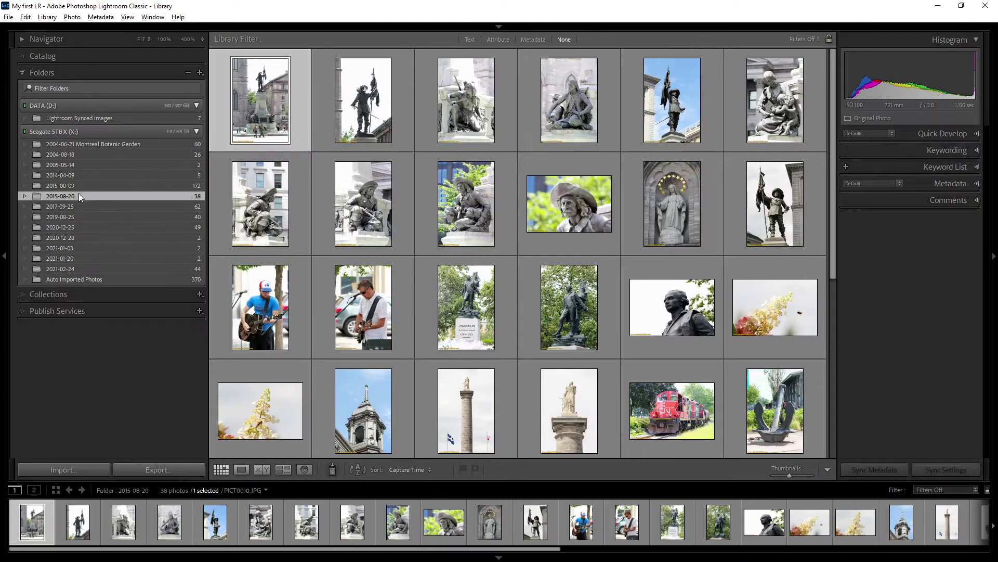
click(76, 164)
right_click(75, 165)
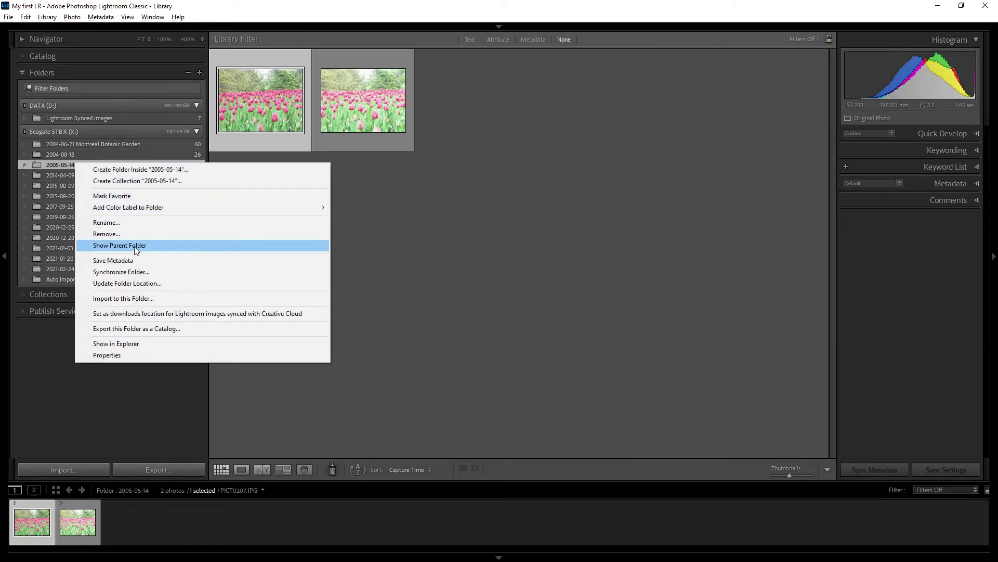
click(54, 167)
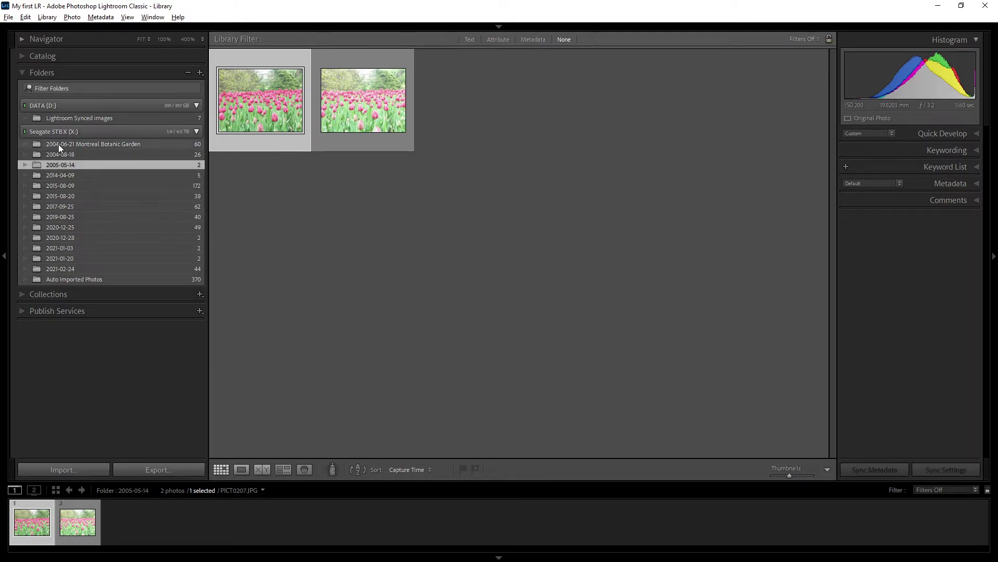
Switch to File Explorer and select the dated folders inside My first LR to compare them with the catalog's folder list
key(alt+Tab)
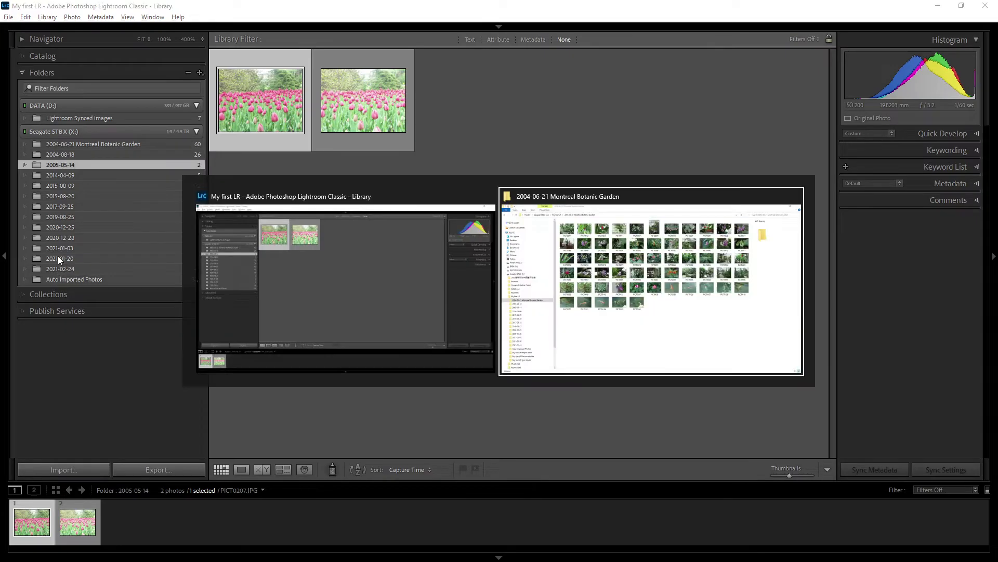
click(46, 305)
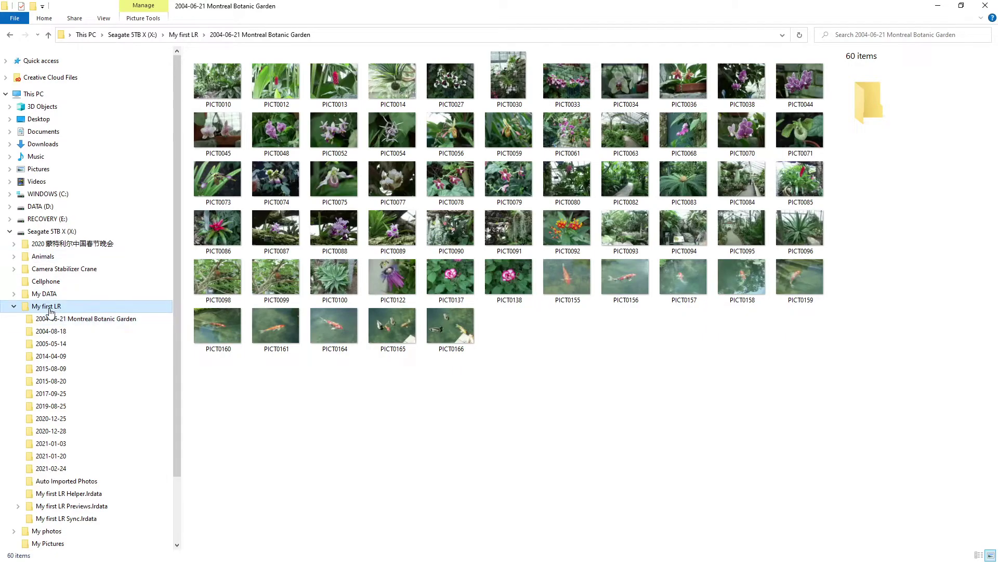
drag(188, 66, 241, 188)
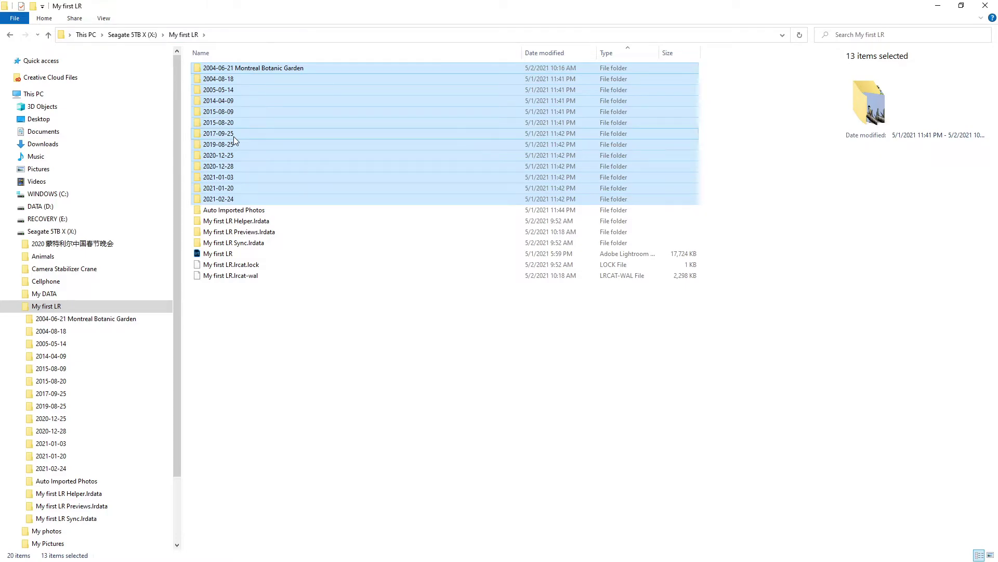
Return to Lightroom Classic, show the parent folder of 2005-05-14 and display the photos of My first LR
key(alt+Tab)
right_click(59, 165)
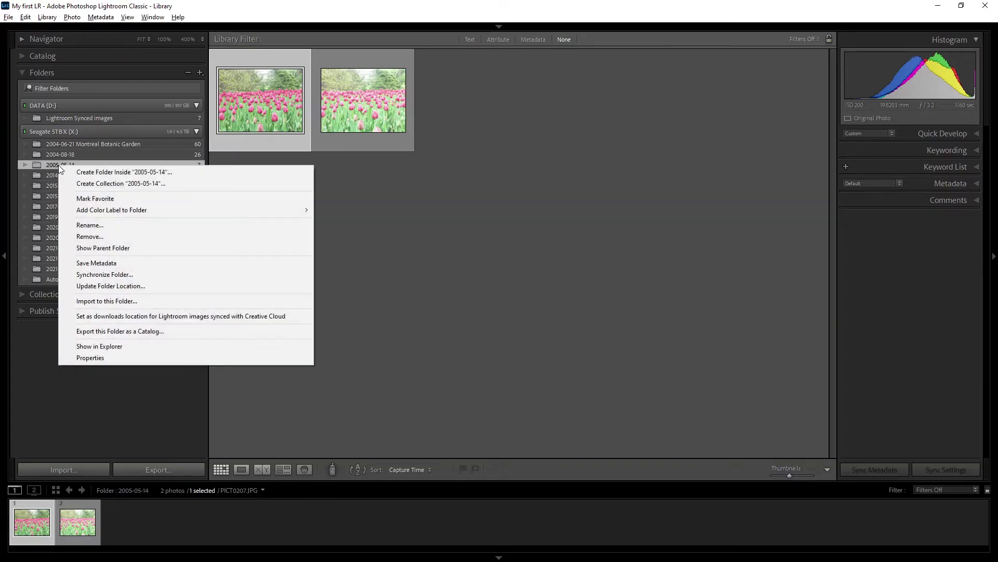
click(107, 247)
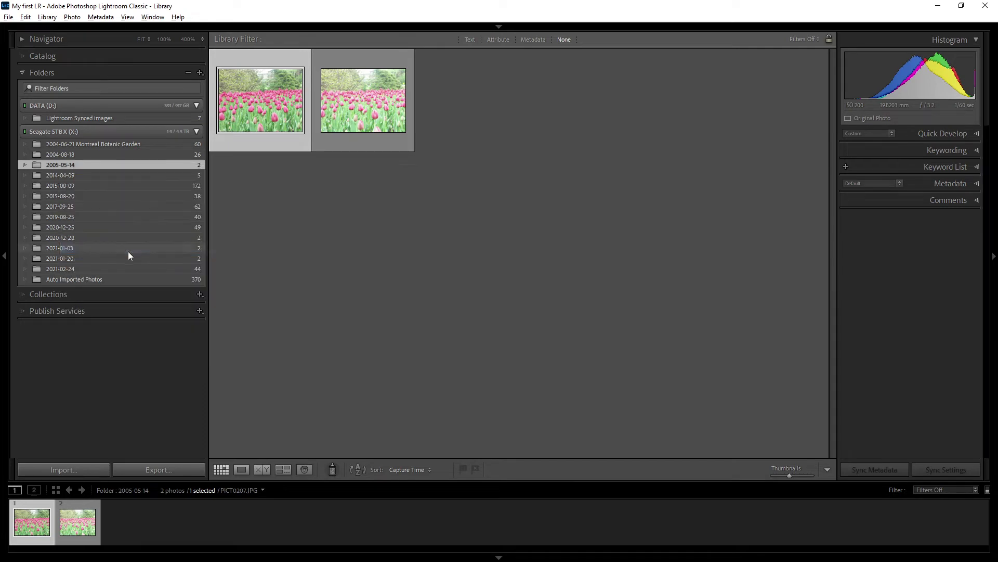
click(59, 144)
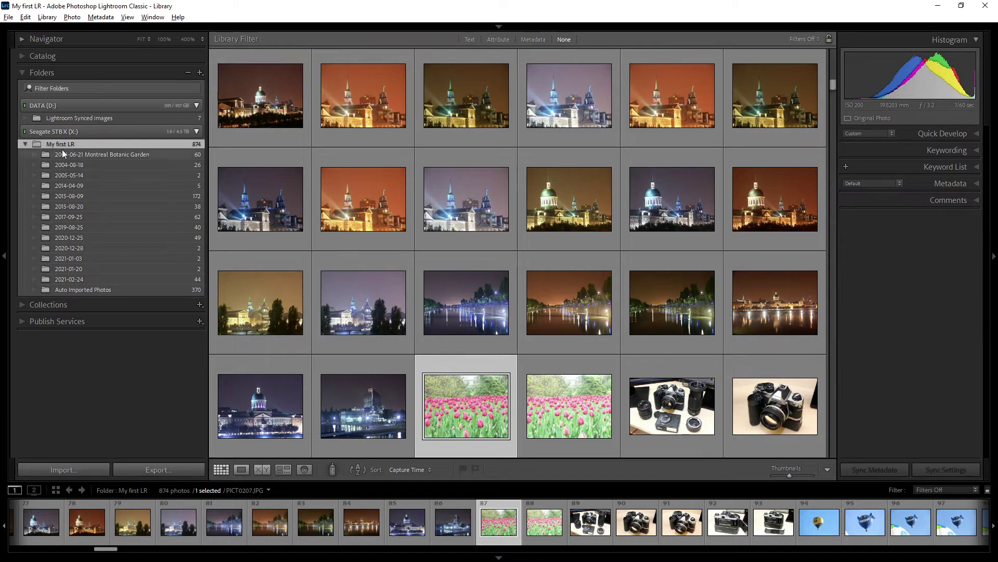
Collapse and re-expand the My first LR folder, and hide this parent from the folder list
click(23, 143)
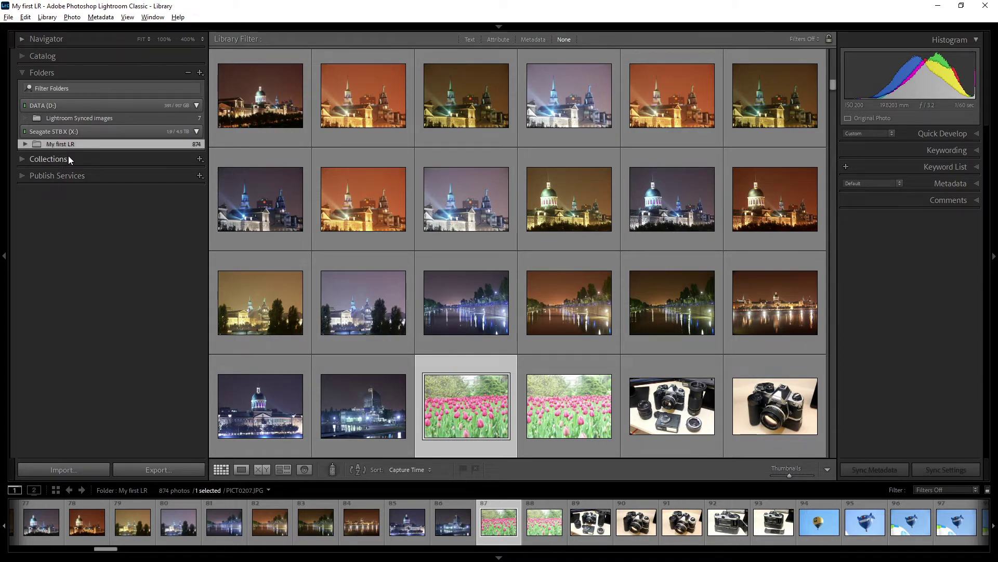
click(25, 143)
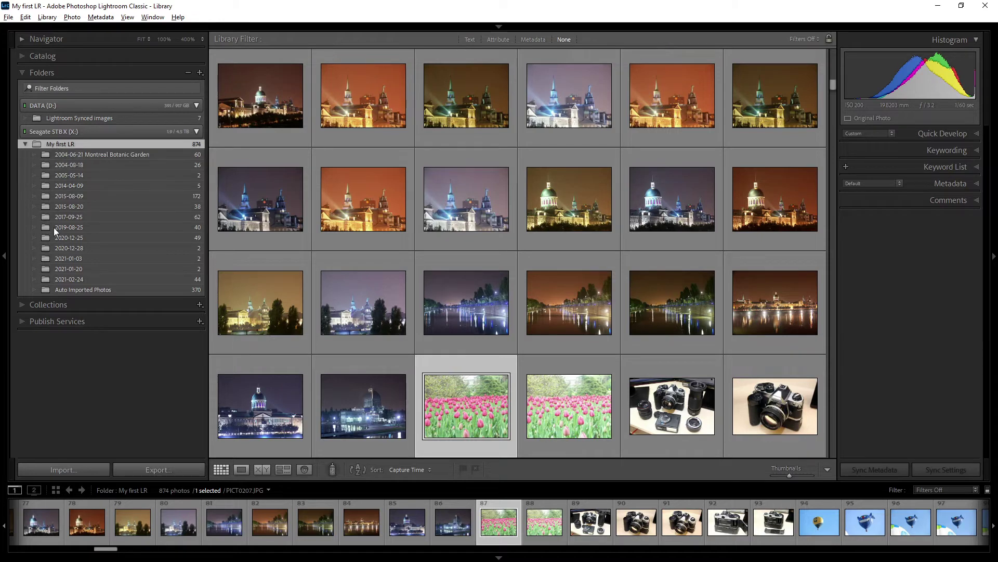
right_click(63, 143)
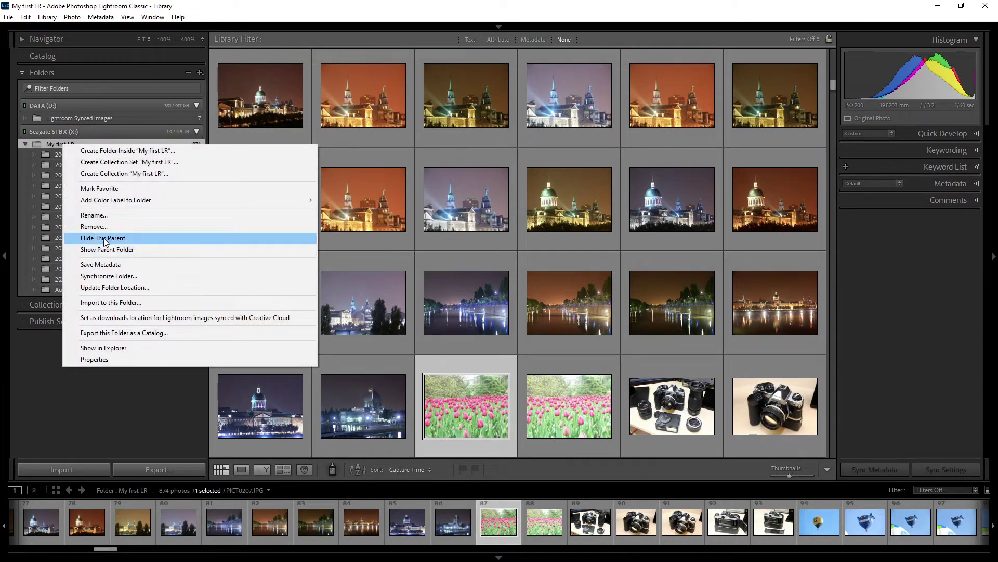
click(123, 239)
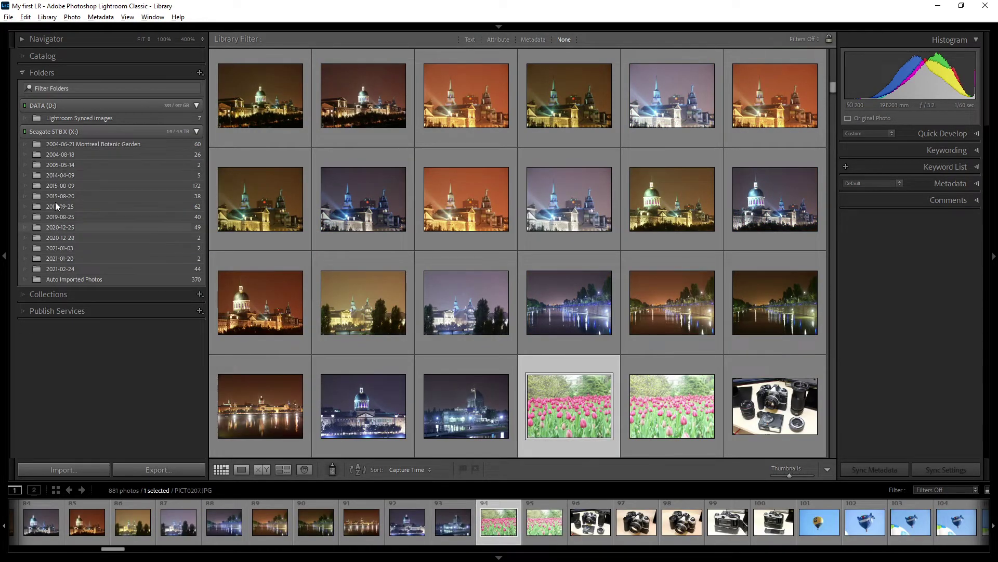
Open the 2014-04-09 folder and examine the copyright, creator, caption and title metadata fields of Nikon-FM2-3.jpg
click(55, 175)
right_click(54, 176)
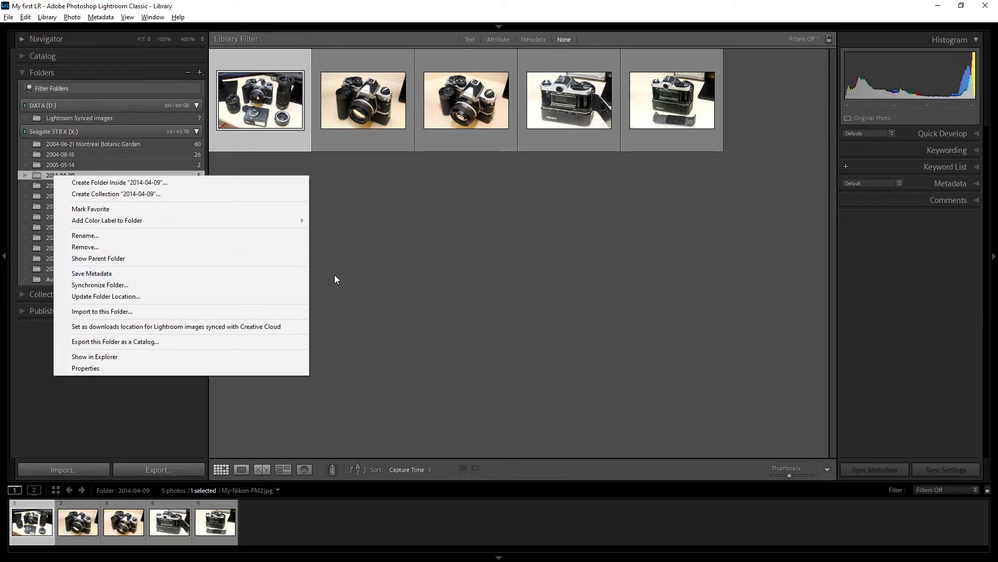
click(438, 263)
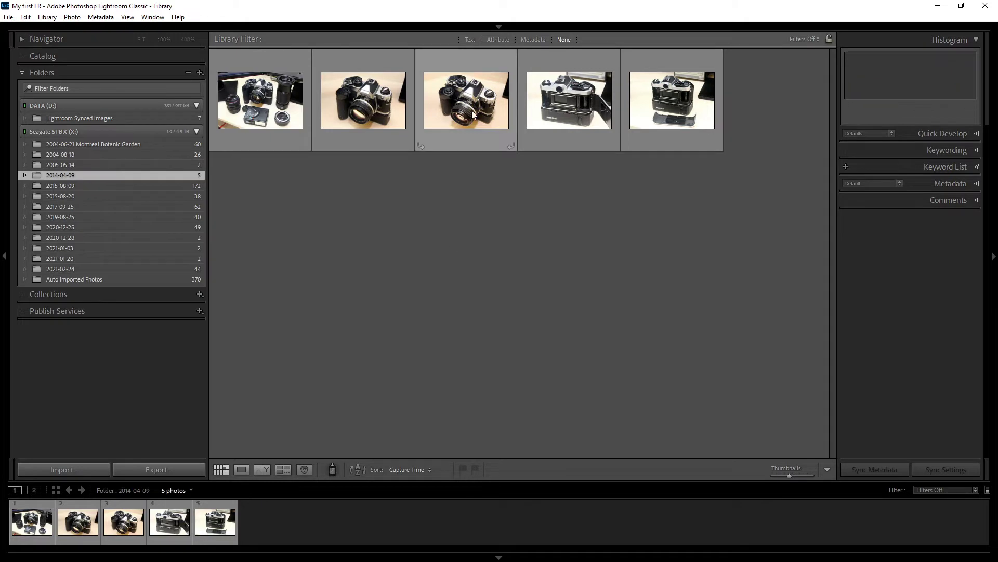
click(468, 104)
click(568, 113)
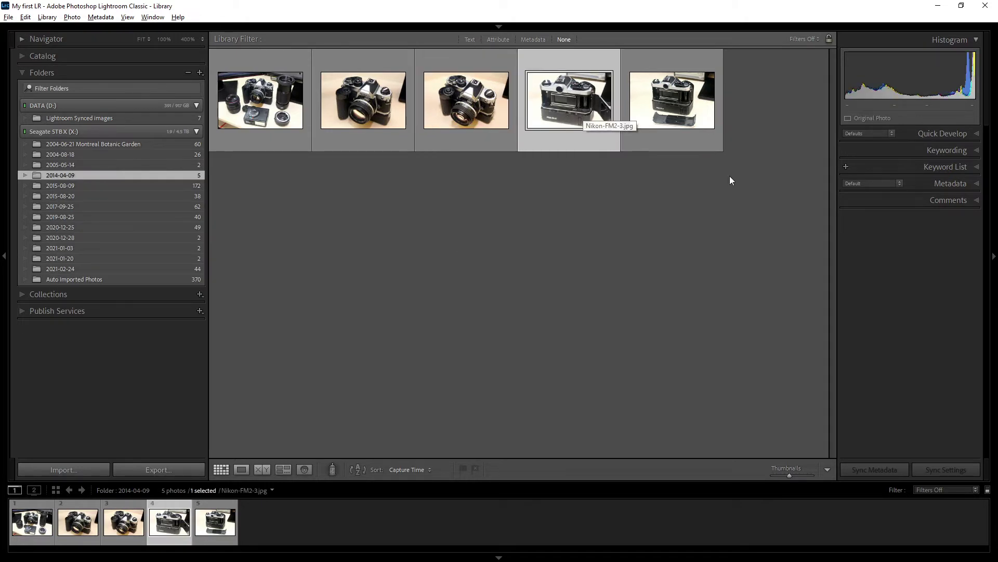
click(924, 183)
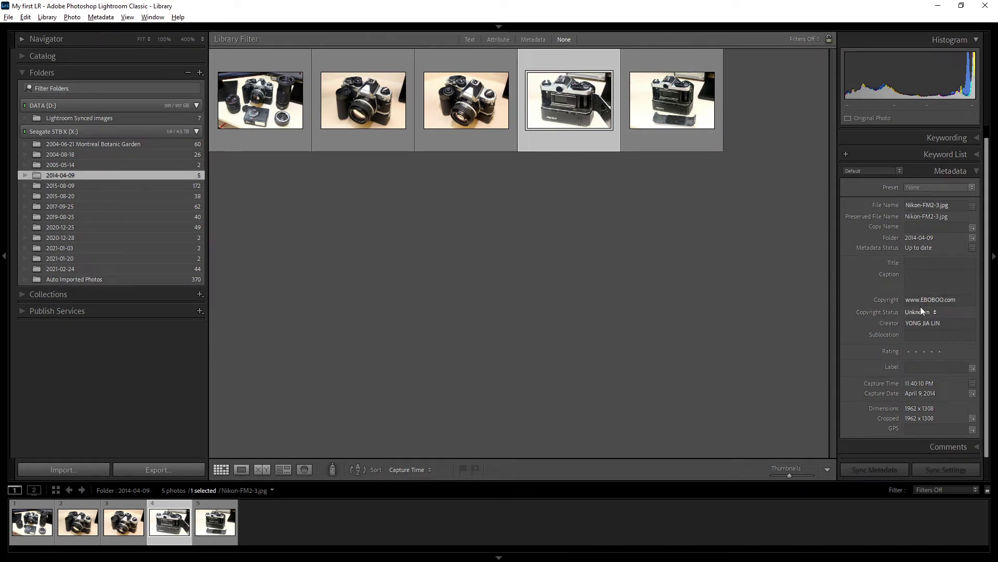
click(939, 296)
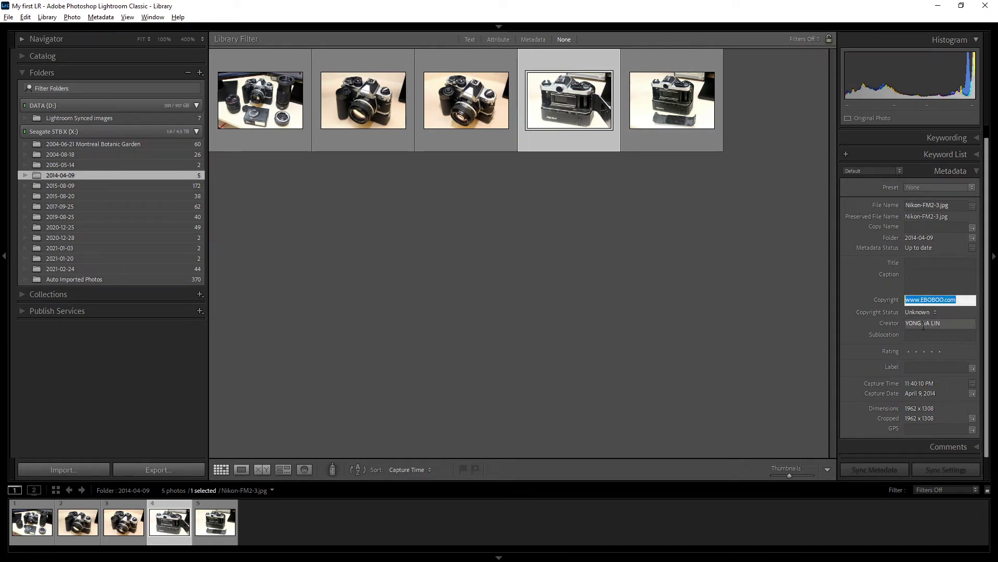
click(924, 325)
click(917, 282)
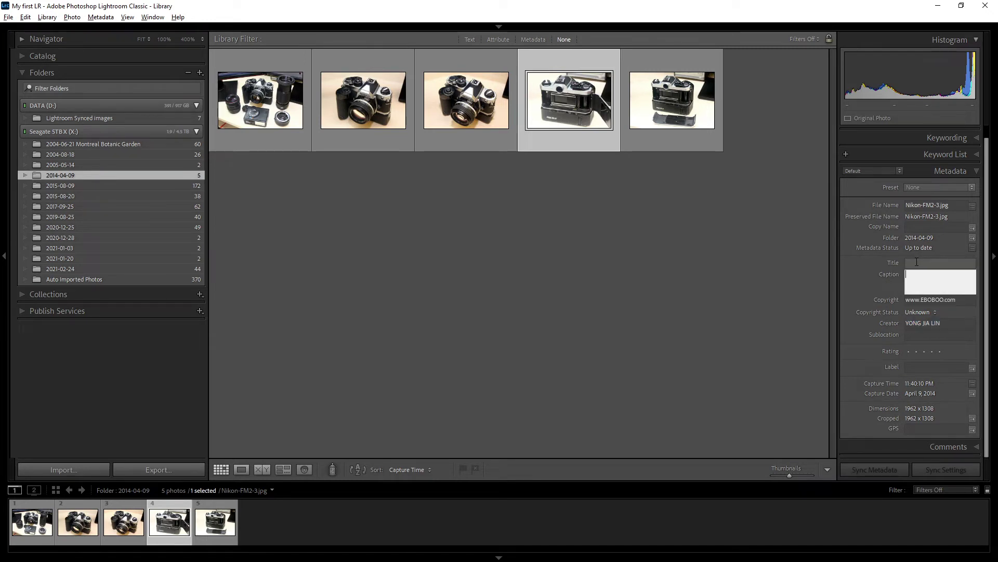
click(914, 264)
Switch the metadata view to IPTC and return it to Default
click(874, 169)
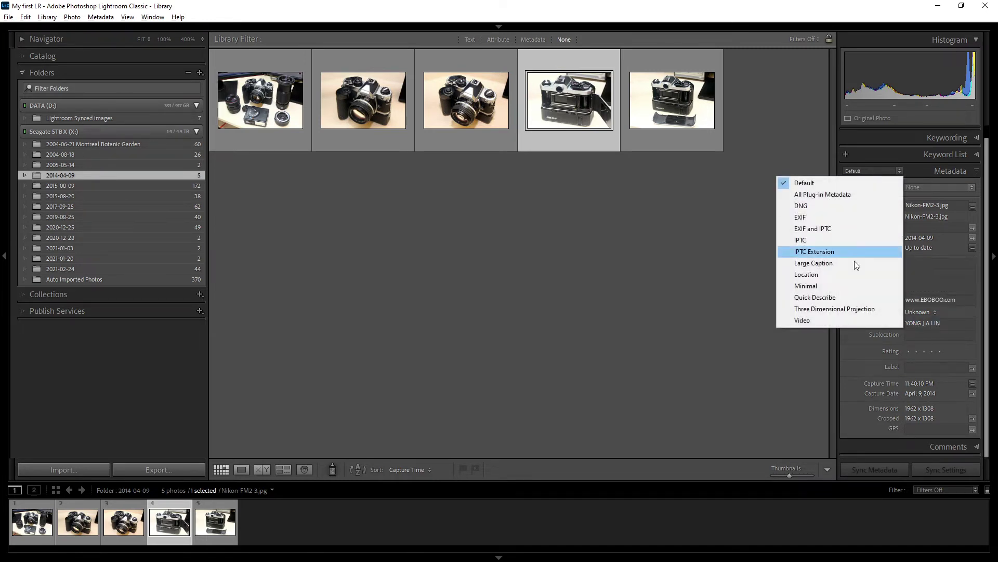
key(Escape)
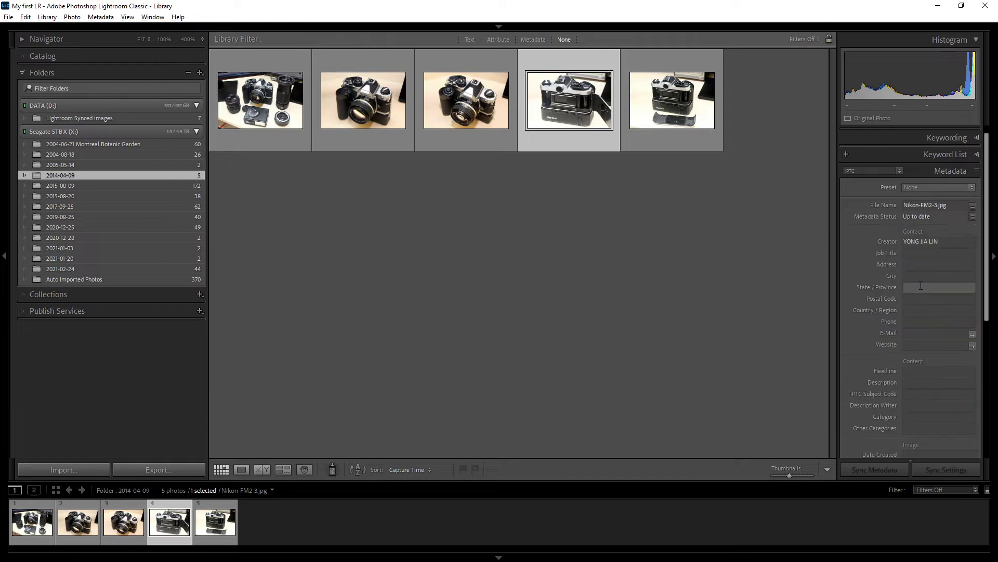
click(883, 169)
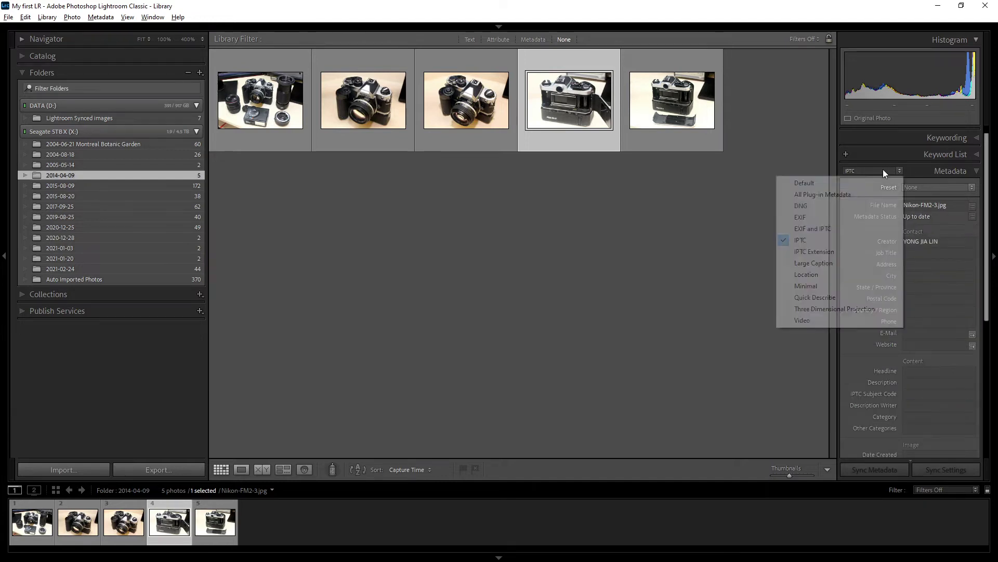
click(861, 185)
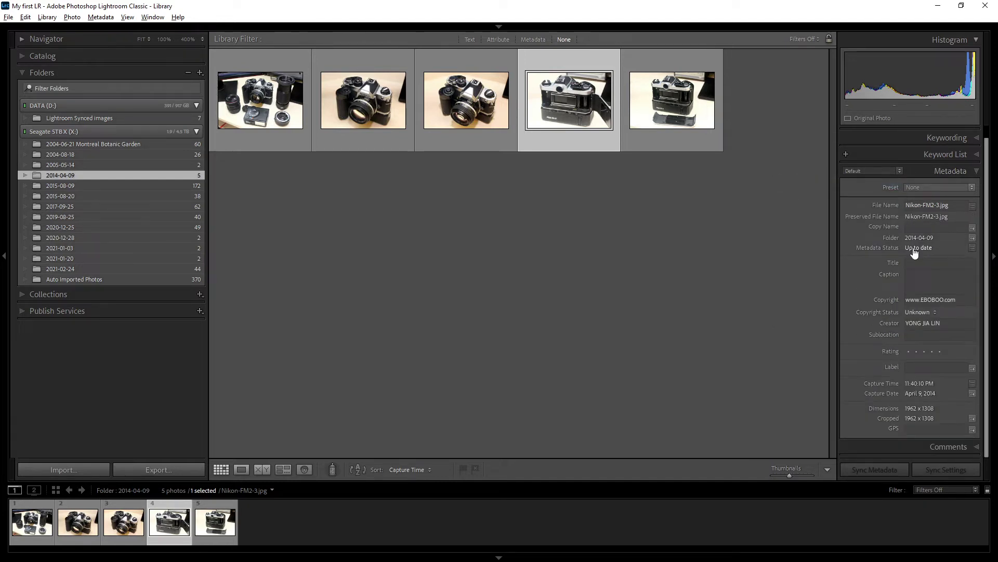
Select Nikon-FM2-2.jpg, save the metadata for the 2014-04-09 folder and collapse the metadata details
click(468, 104)
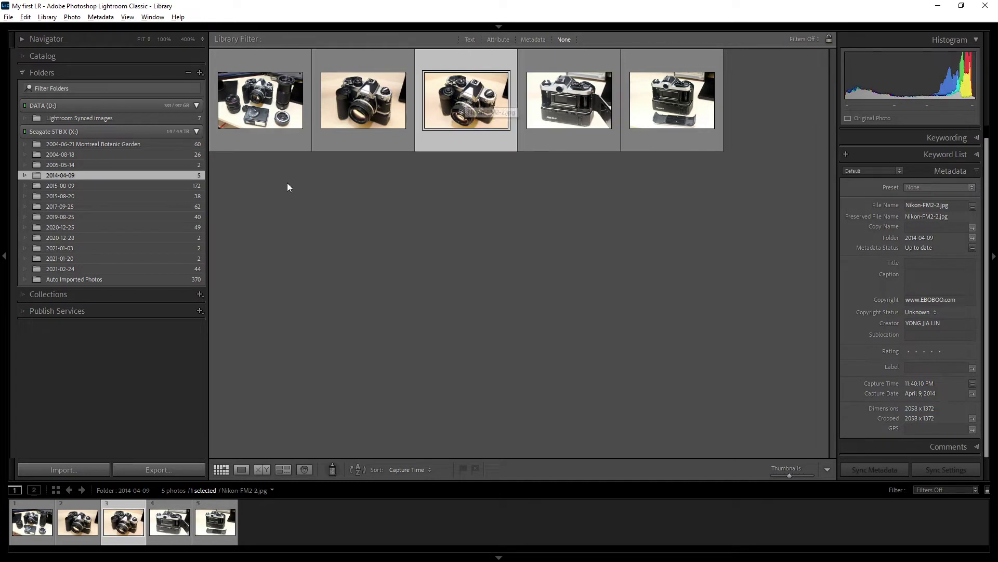
right_click(64, 177)
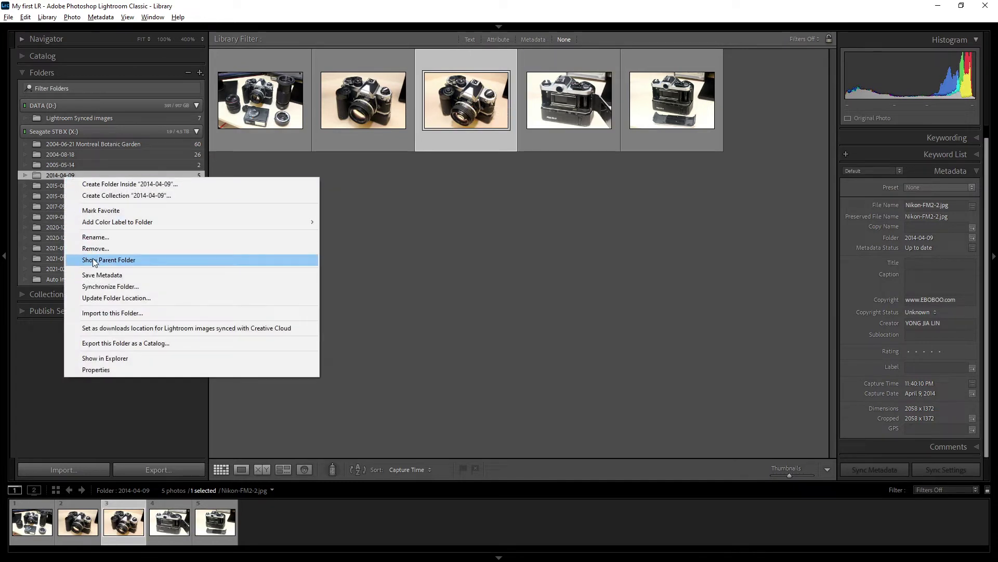
click(133, 275)
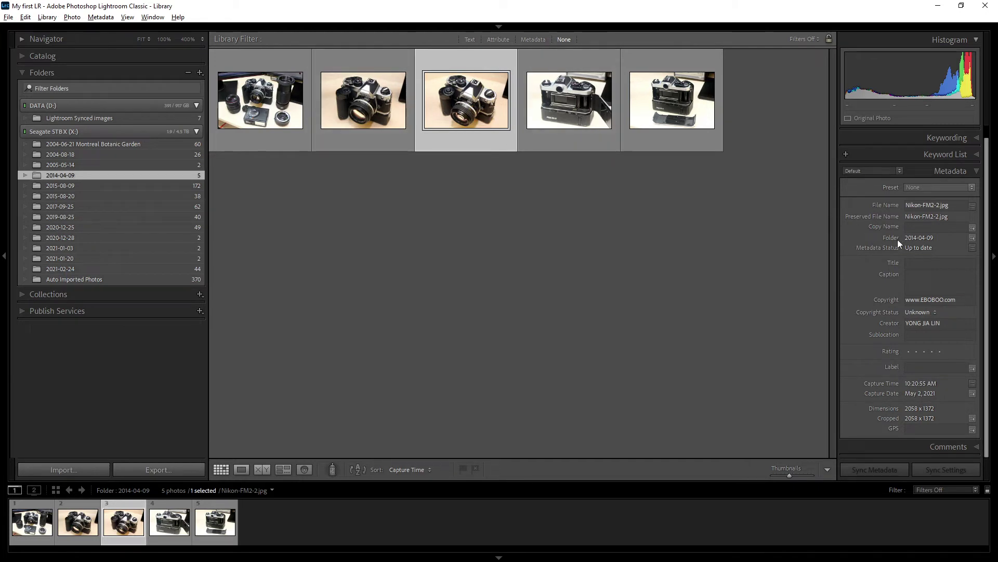
click(930, 173)
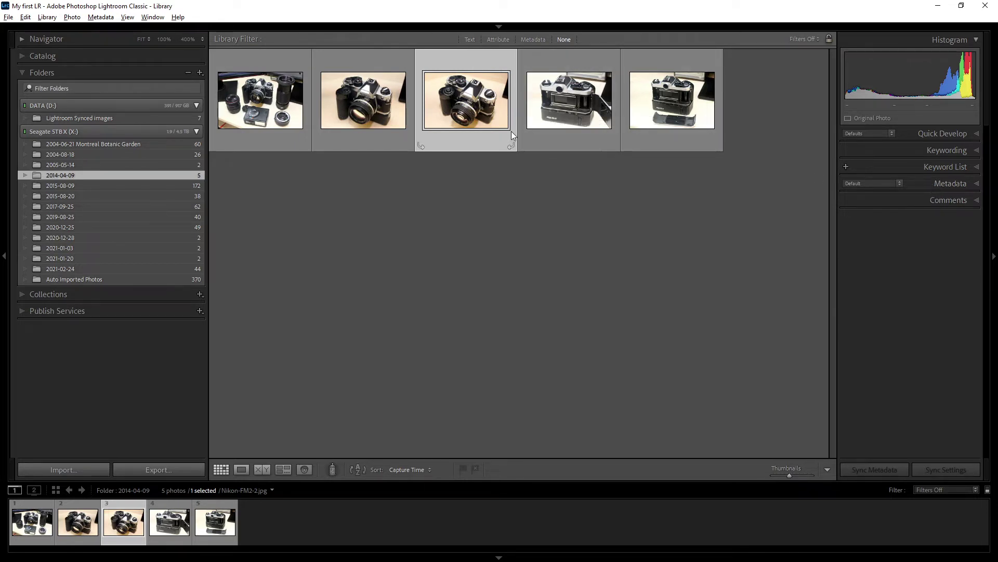
right_click(63, 175)
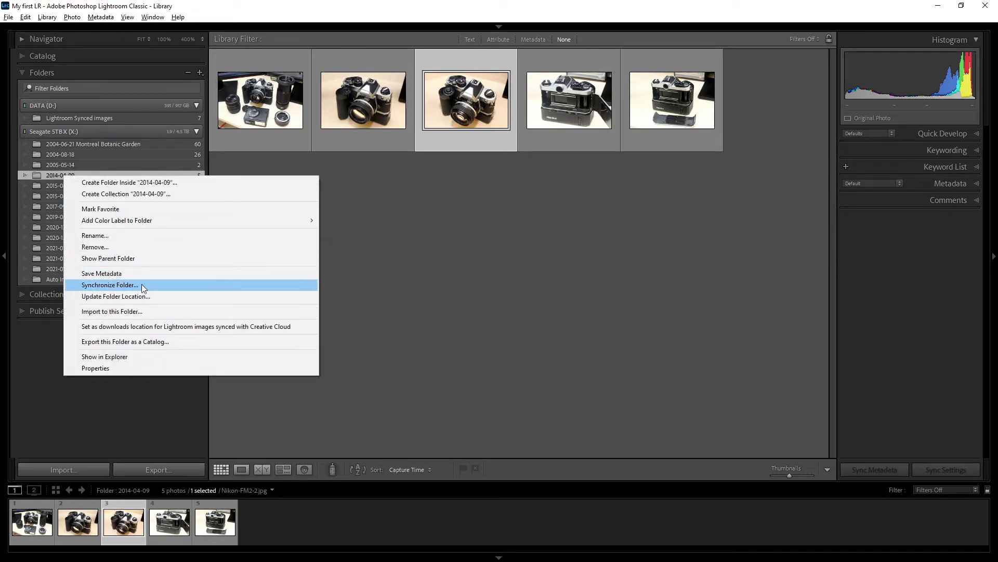
click(394, 237)
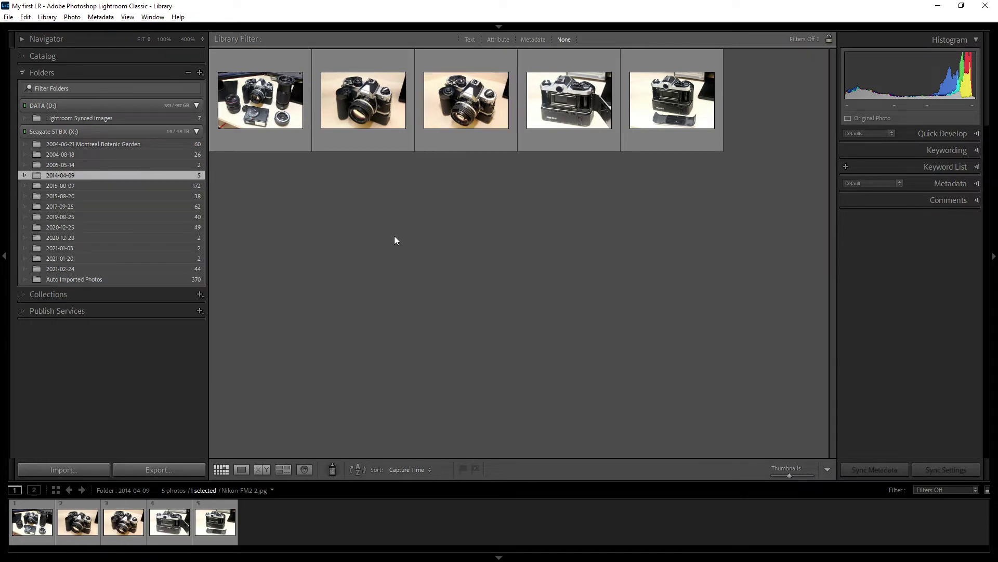
Remove the photo ProShot_20201228_175848.jpg in the 2020-12-28 folder from Lightroom without deleting it from disk
click(73, 230)
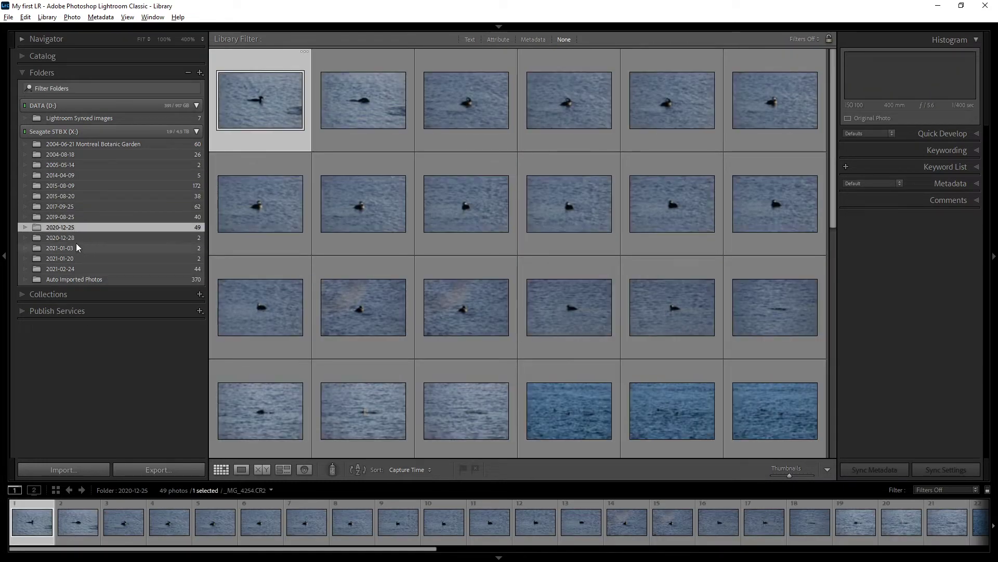
click(73, 240)
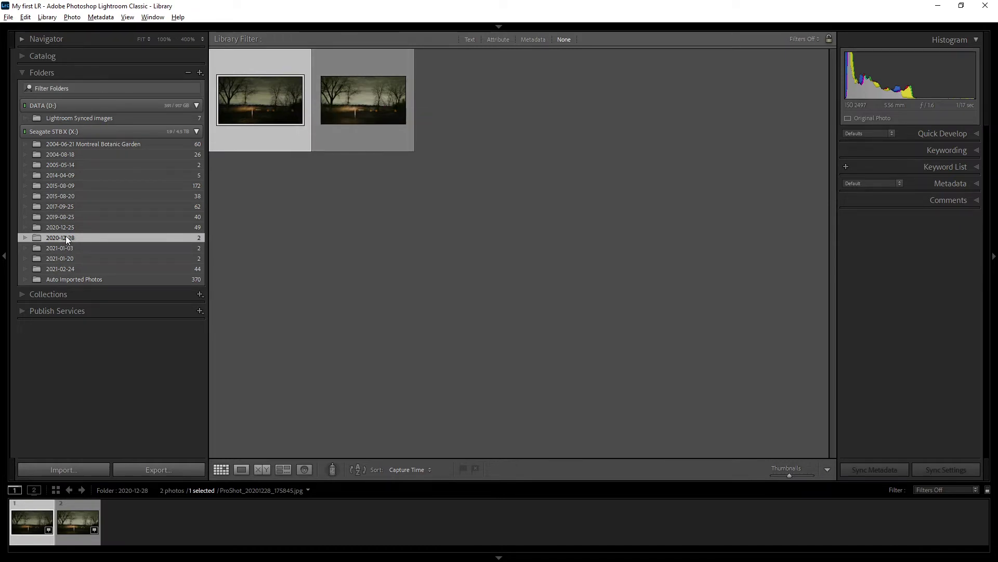
click(326, 98)
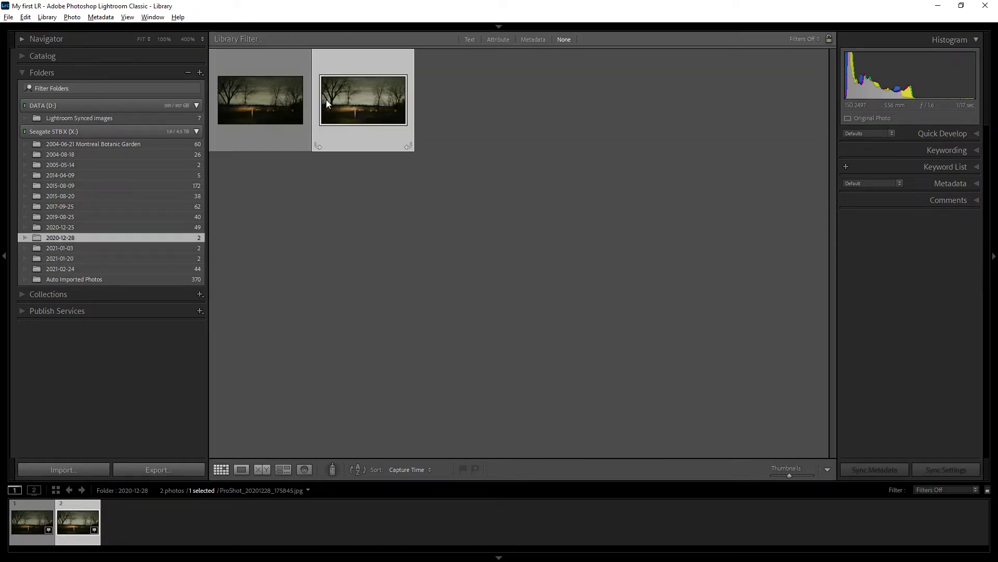
click(364, 111)
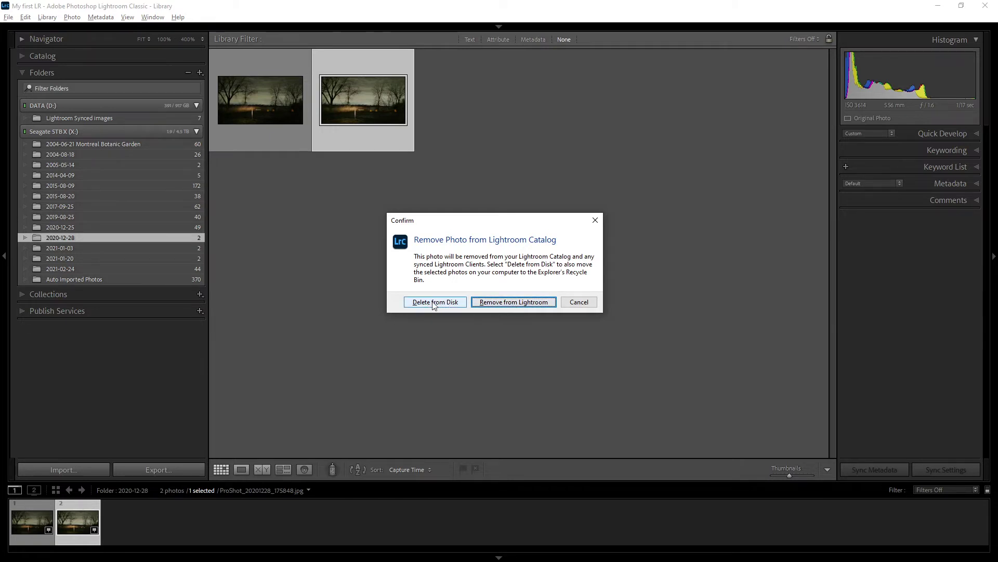
click(512, 306)
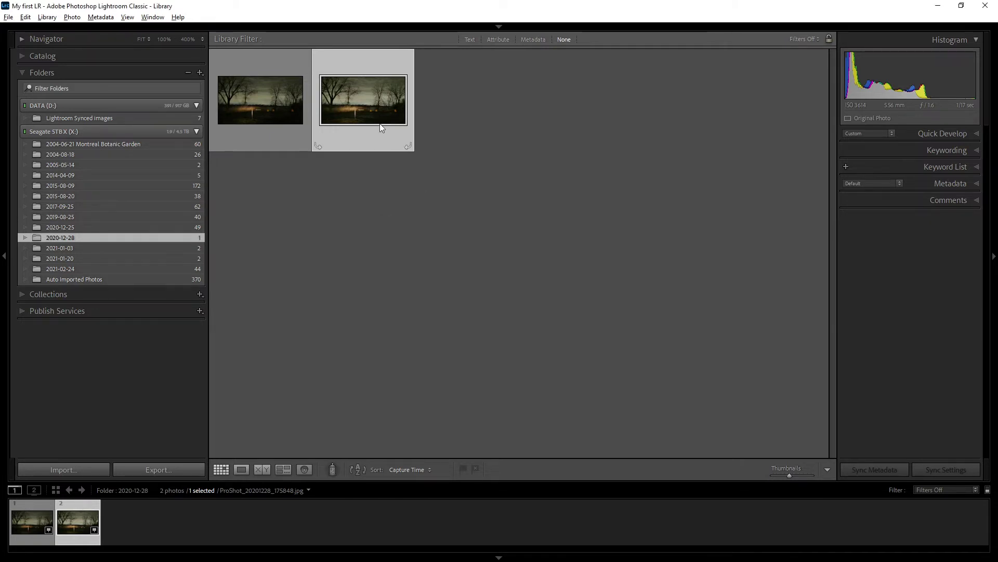
Show the 2020-12-28 folder in File Explorer and open it to check which photo files it contains
right_click(70, 240)
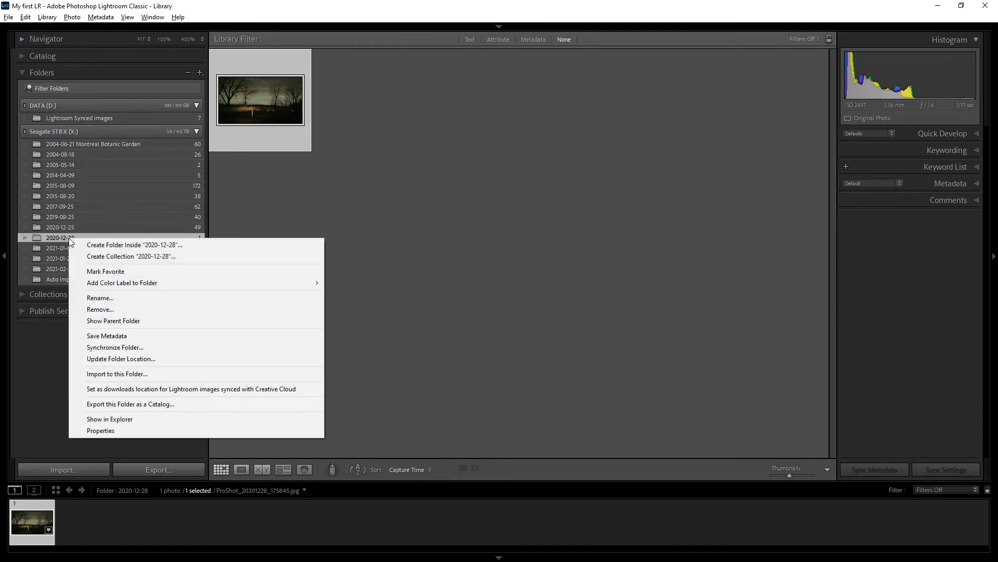
click(135, 419)
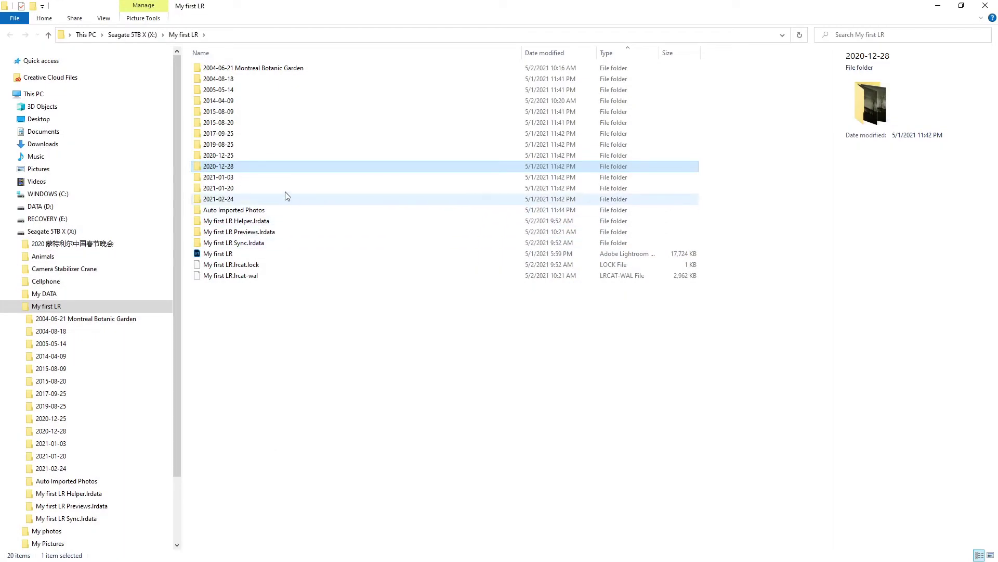
double_click(225, 167)
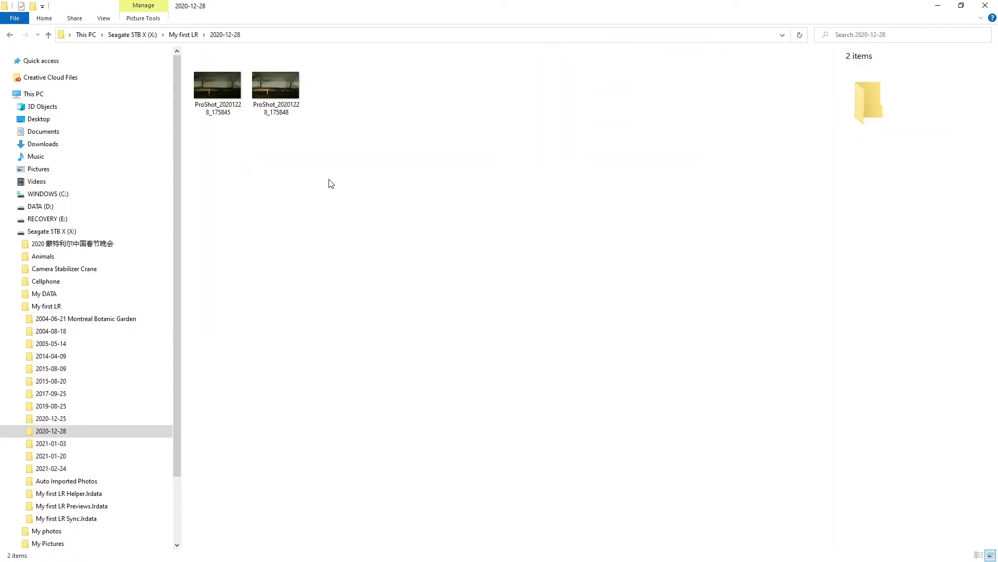
drag(306, 169, 209, 68)
click(263, 159)
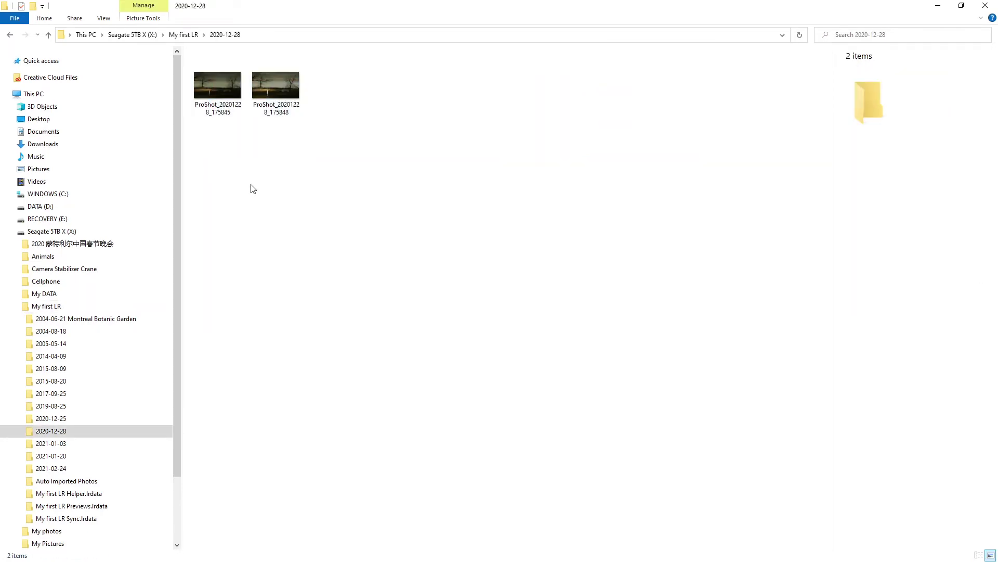
Copy _MG_3314-Edit and _MG_3345-Edit from the desktop's 000 folder into the 2020-12-28 folder under My first LR, and open that folder
click(36, 122)
double_click(206, 68)
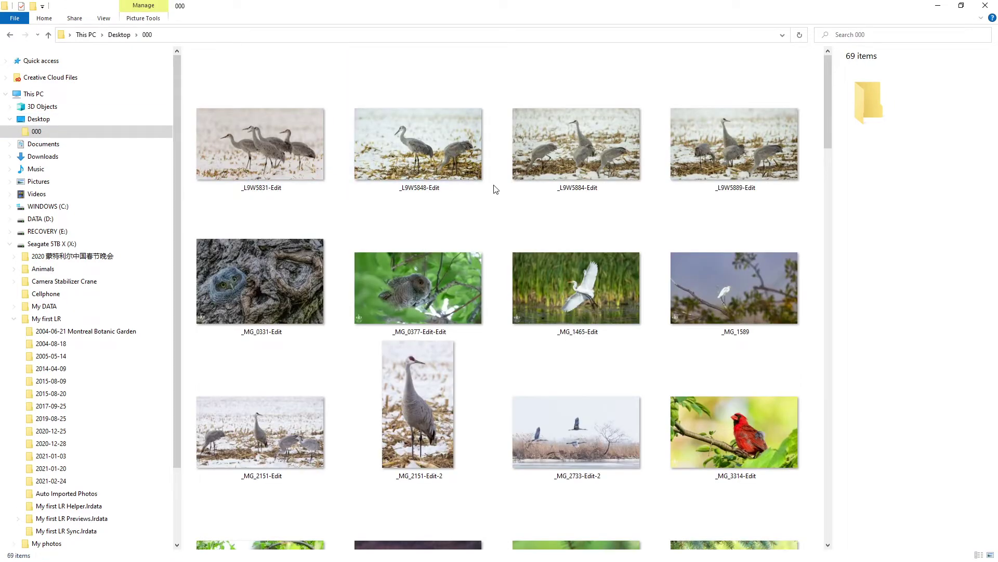
scroll(645, 291, down, 4)
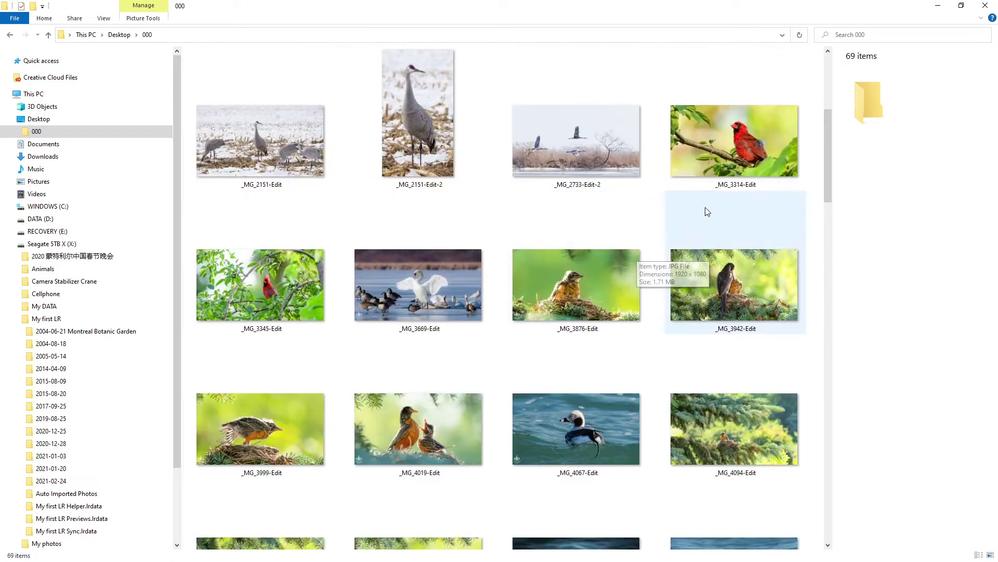
click(731, 136)
click(265, 288)
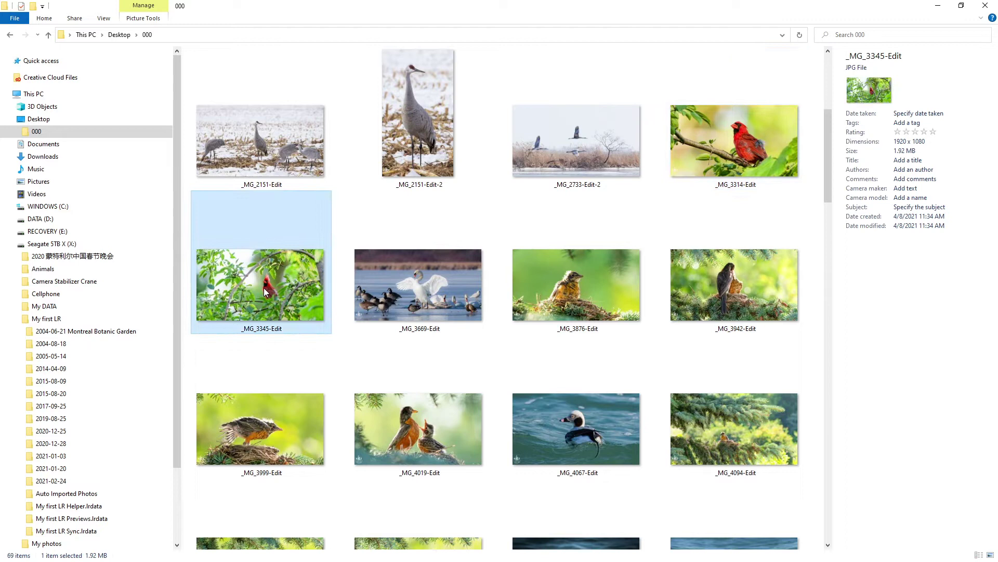
ctrl+click(747, 145)
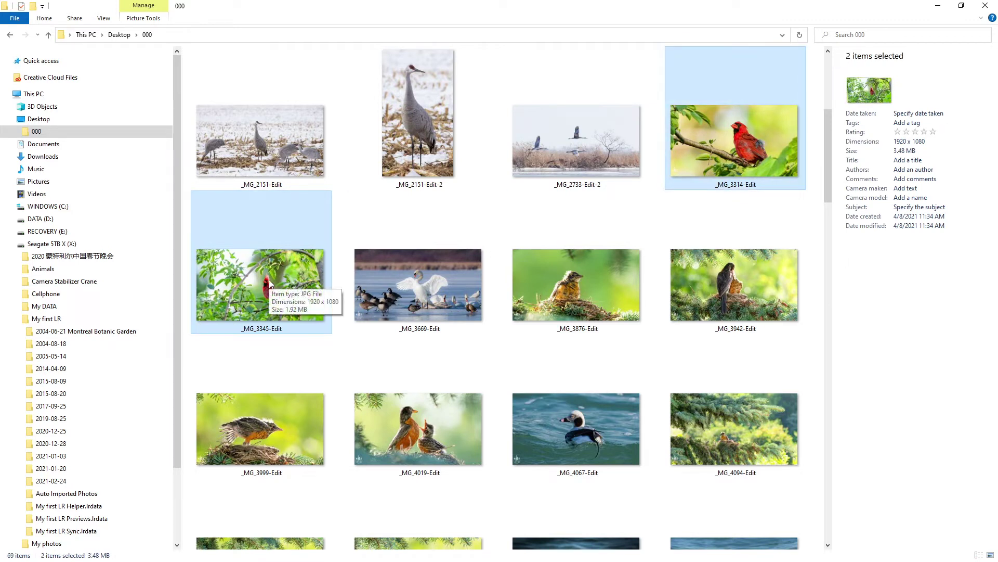
drag(270, 282, 65, 446)
click(65, 446)
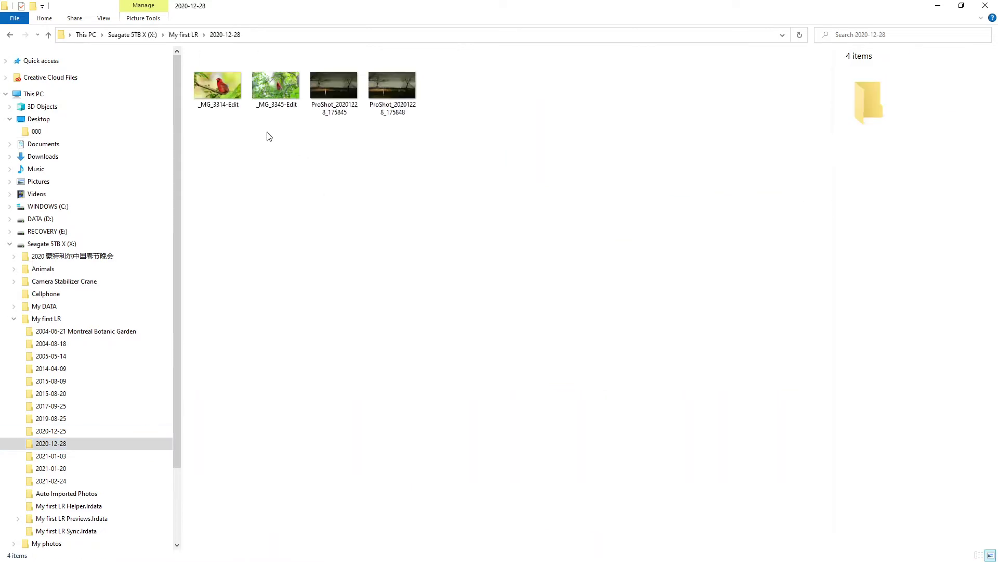
Inspect the two added bird photos and the two ProShot photos in the 2020-12-28 folder
drag(213, 147, 271, 70)
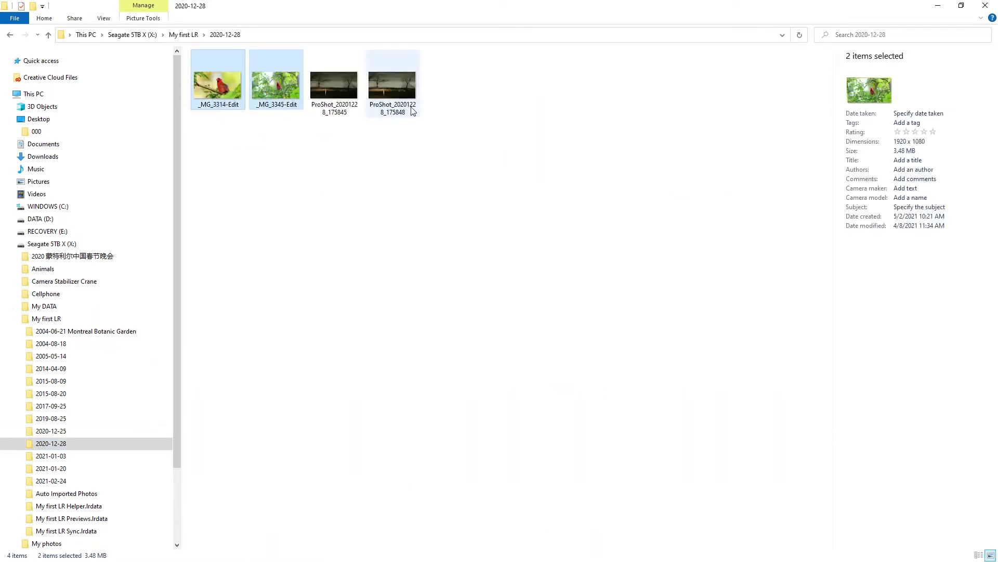
click(406, 76)
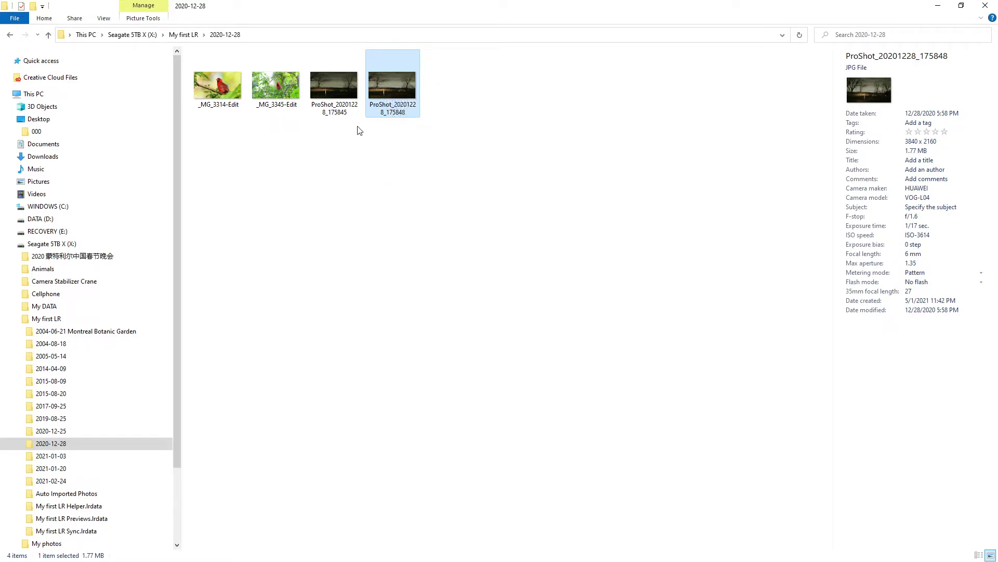
click(328, 80)
Switch to Lightroom Classic and synchronize the 2020-12-28 folder, importing the new photos and scanning for metadata updates
key(alt+Tab)
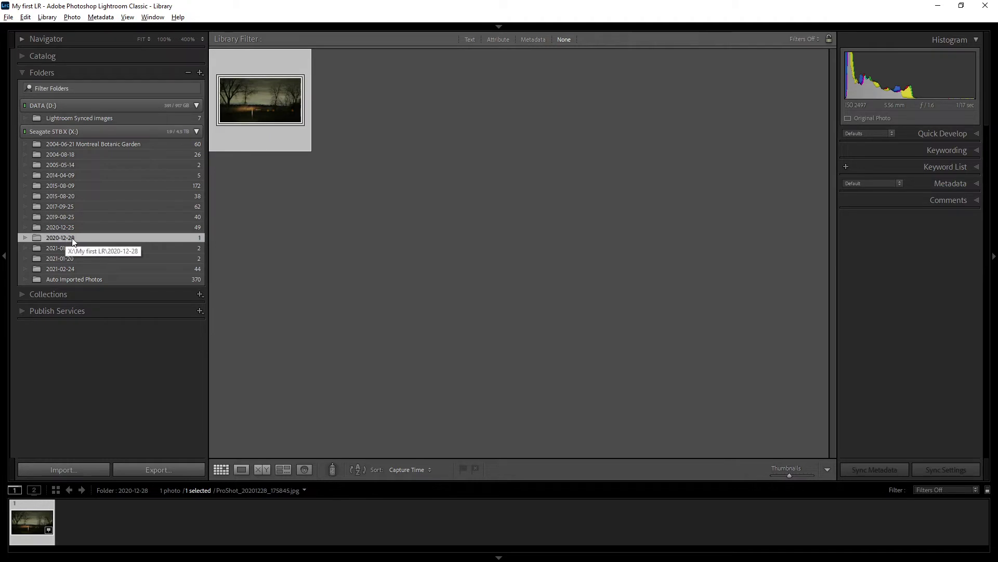
click(358, 196)
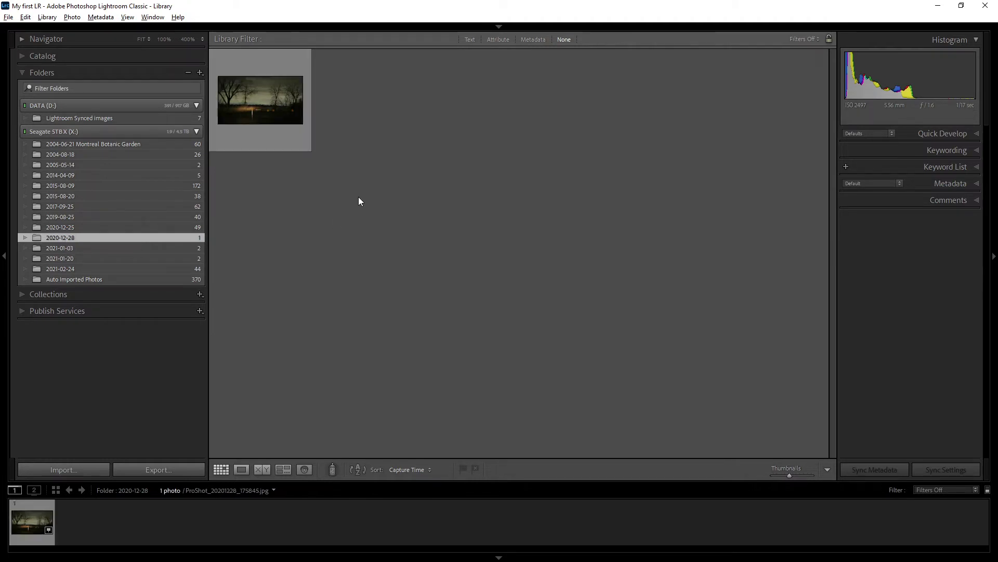
right_click(59, 239)
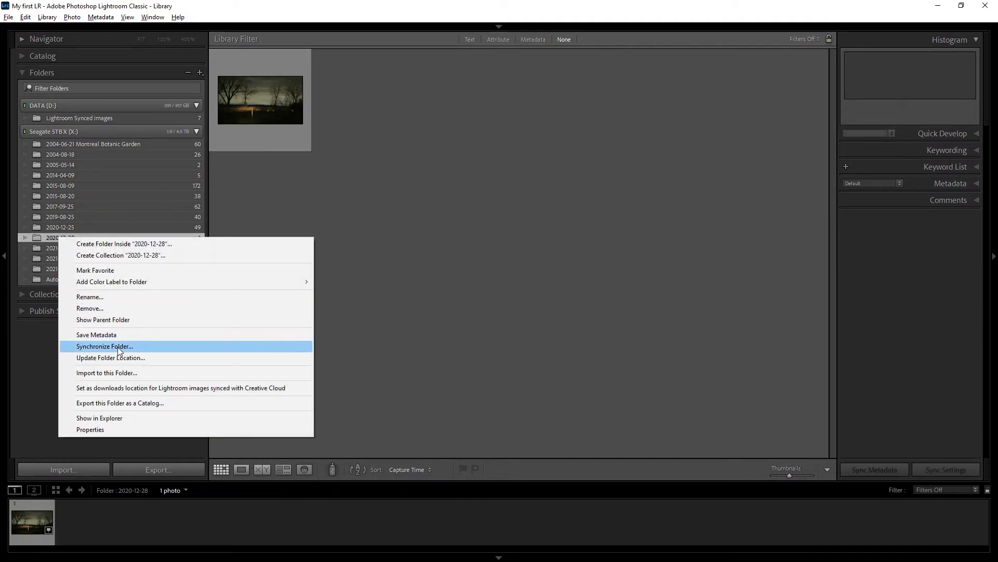
click(139, 346)
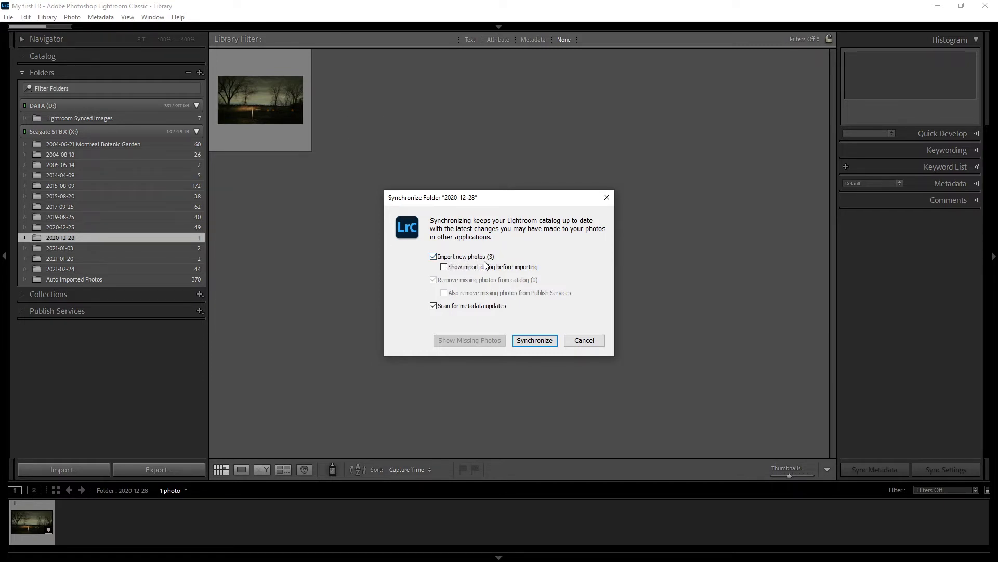
click(535, 341)
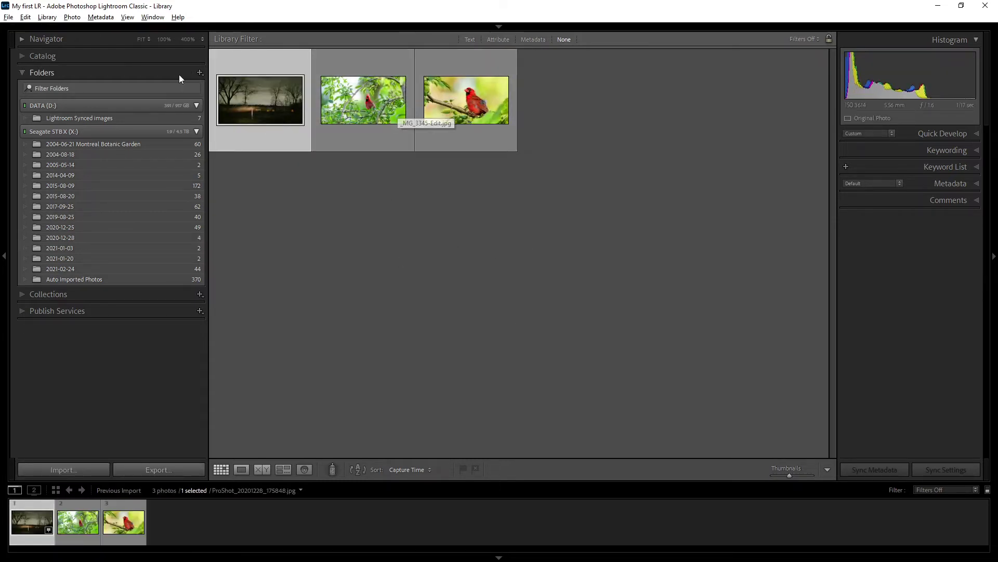
Review the previous import in the catalog and display the photos of the 2020-12-28 folder
click(119, 56)
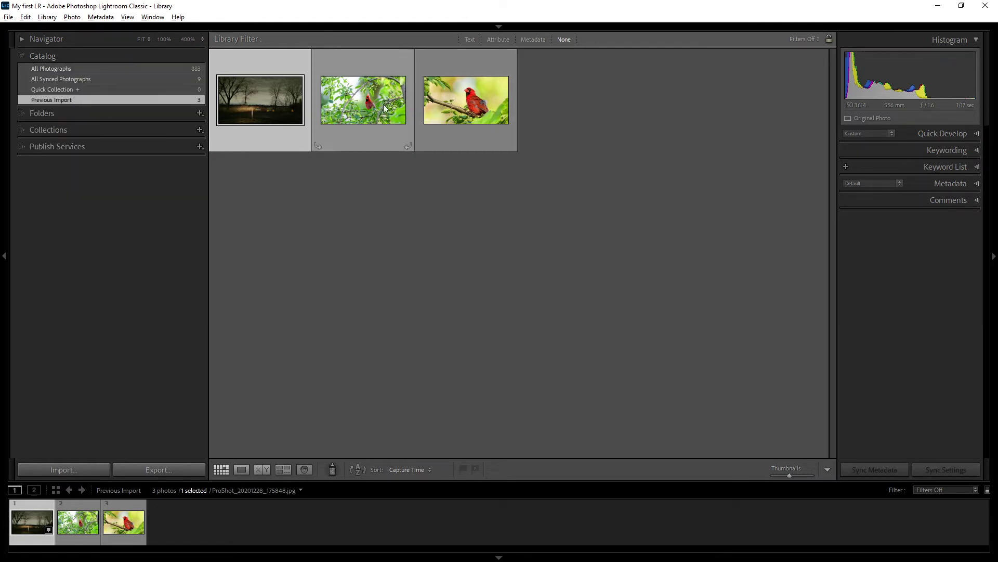
click(93, 118)
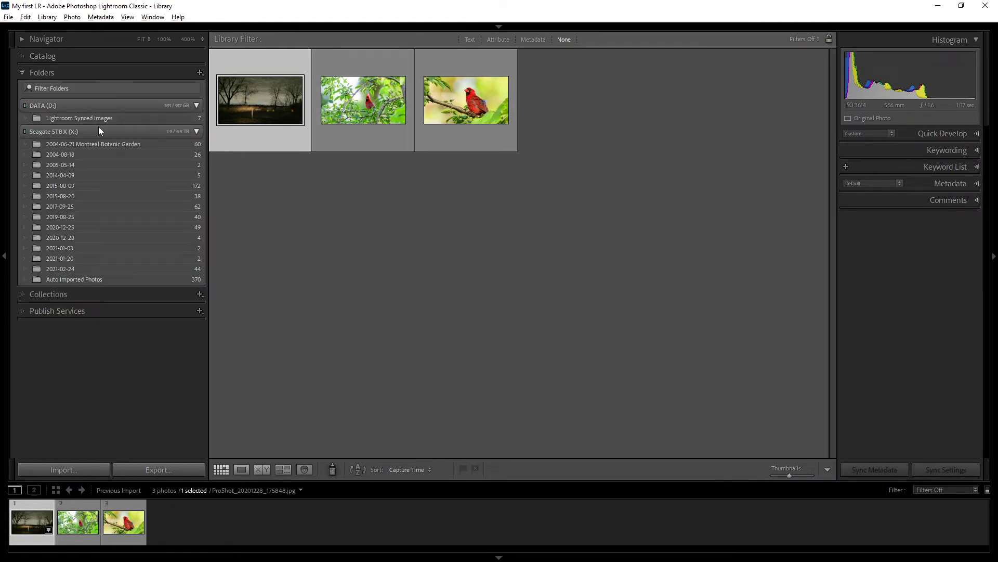
click(79, 238)
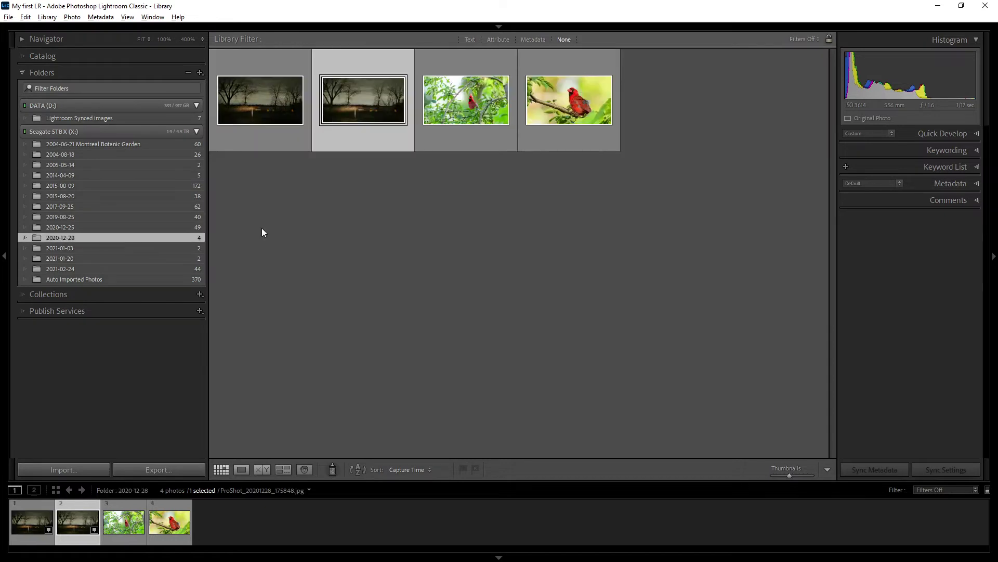
click(344, 202)
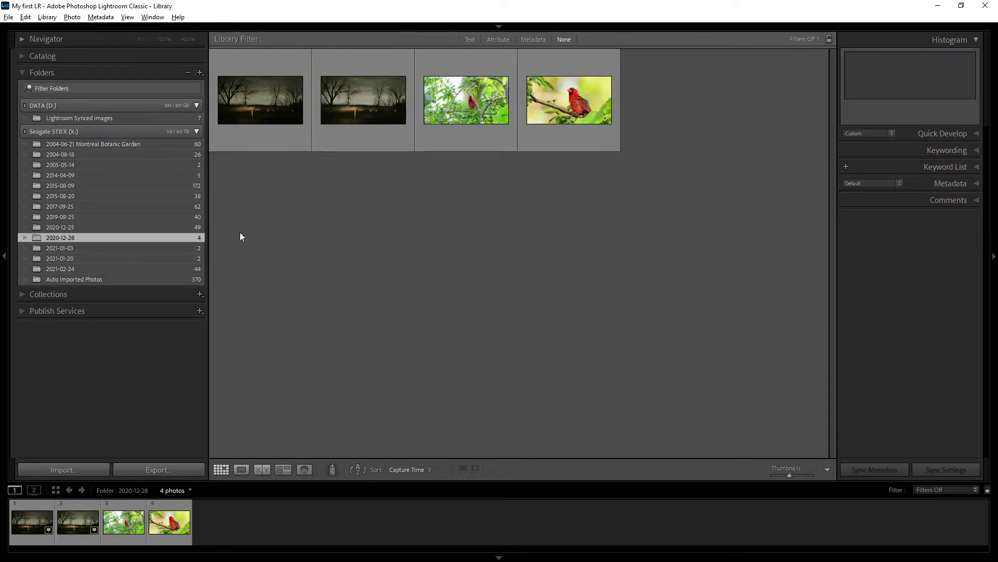
right_click(73, 238)
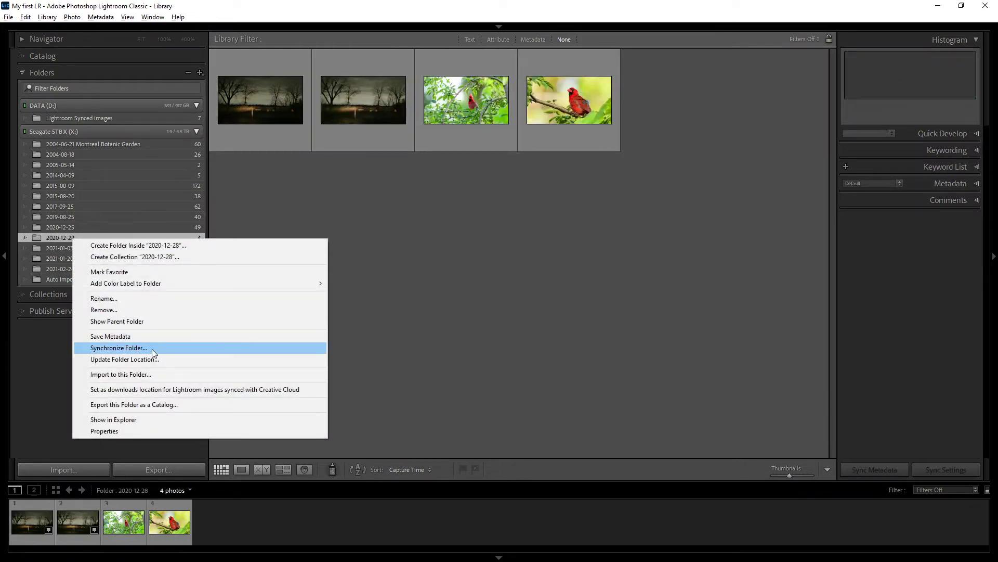
click(457, 257)
Delete the two red bird photos in the 2020-12-28 folder from disk
click(501, 120)
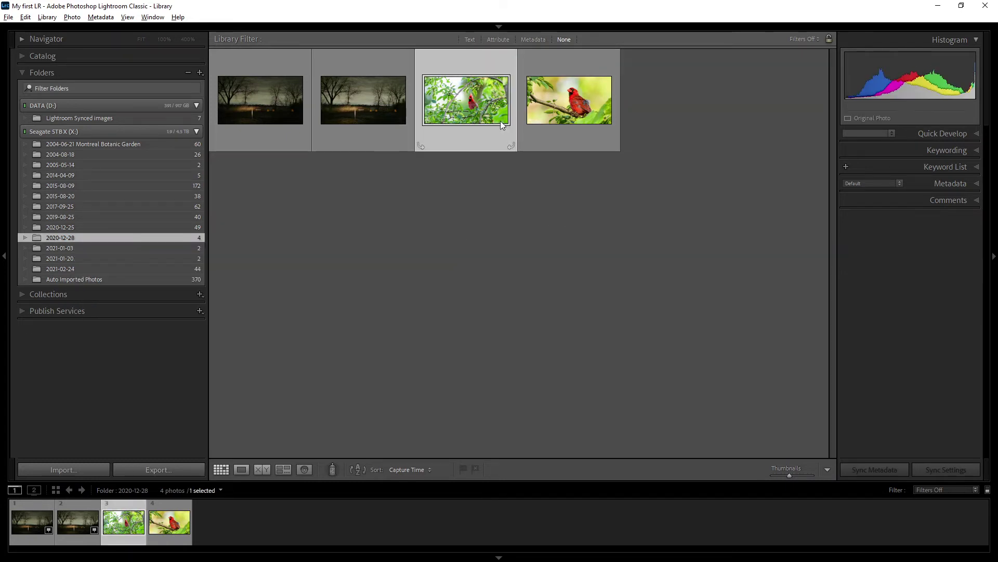
ctrl+click(556, 111)
key(Delete)
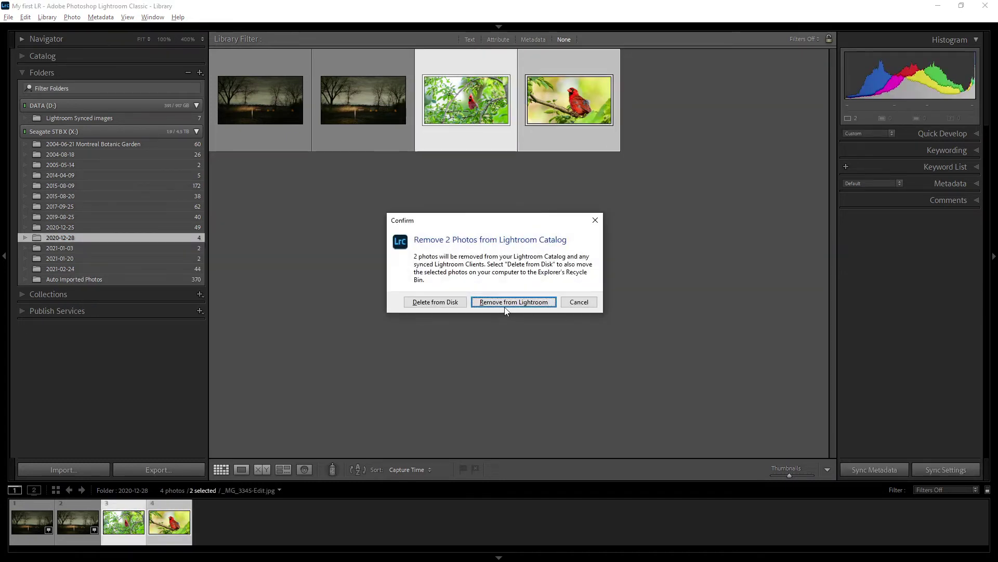
click(435, 302)
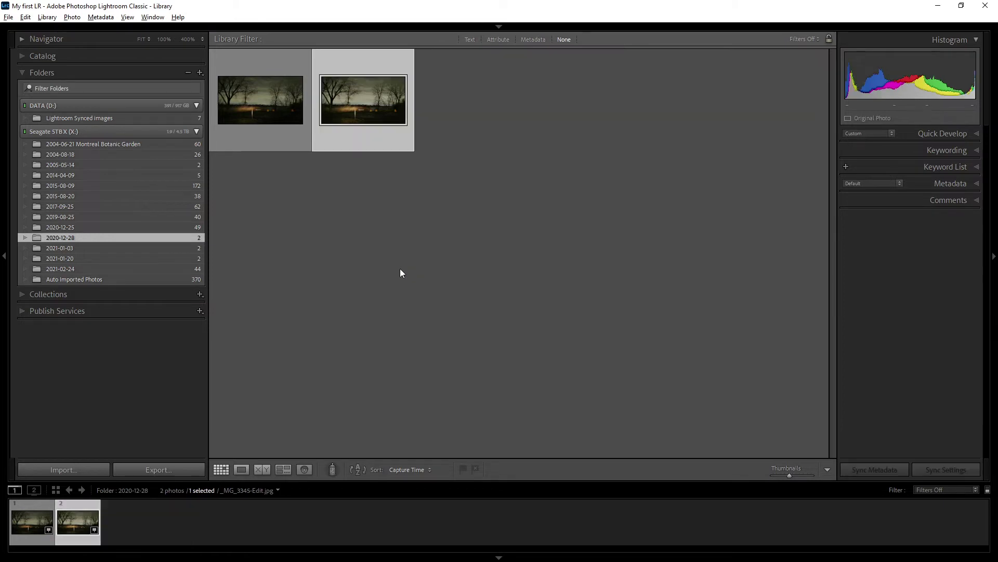
Display the photos of the 2015-08-09 folder, followed by those of the 2015-08-20 folder
click(72, 186)
right_click(72, 187)
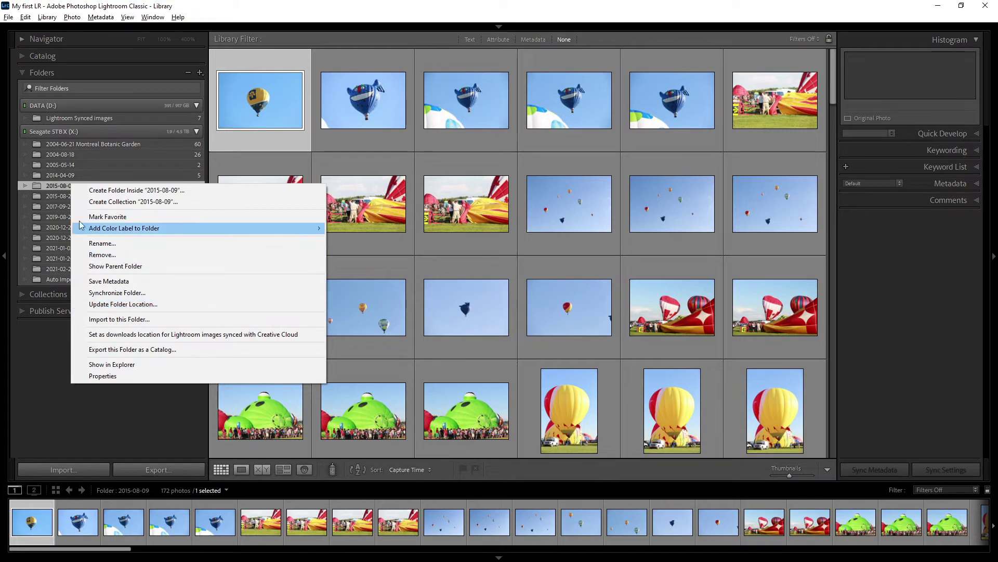
click(58, 197)
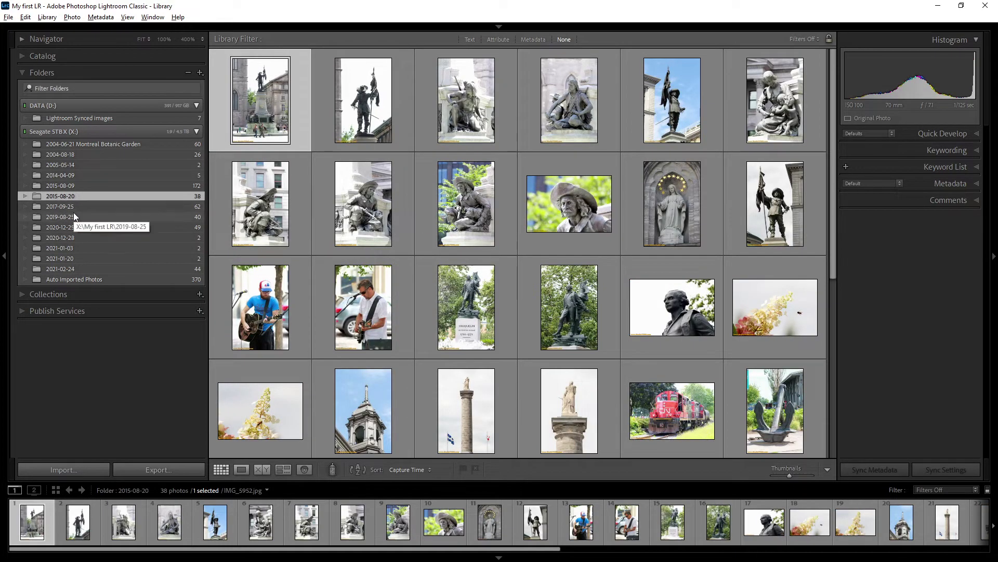
Switch to File Explorer, open My first LR and select the folders from 2004-06-21 Montreal Botanic Garden through 2021-02-24
key(alt+Tab)
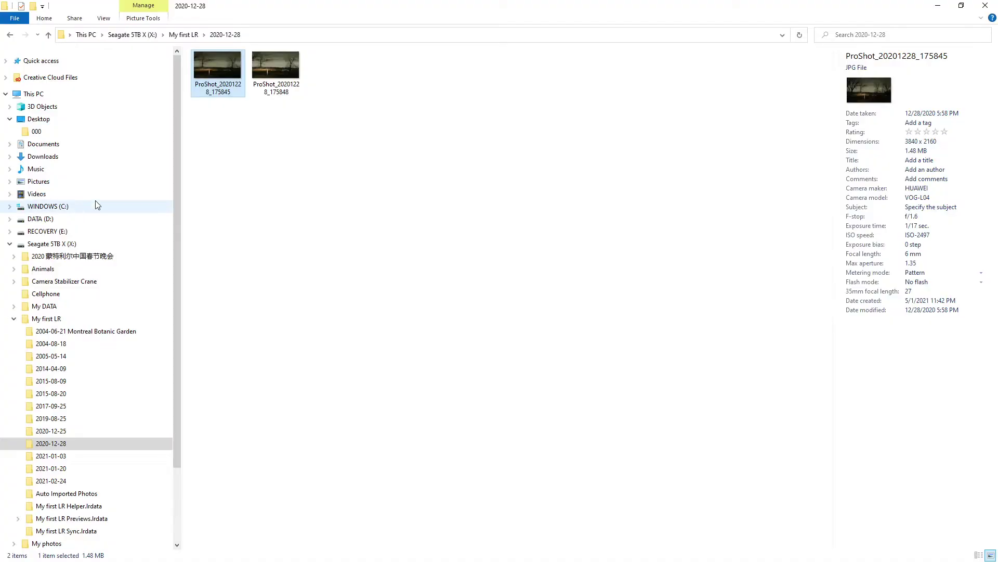
click(257, 156)
click(50, 318)
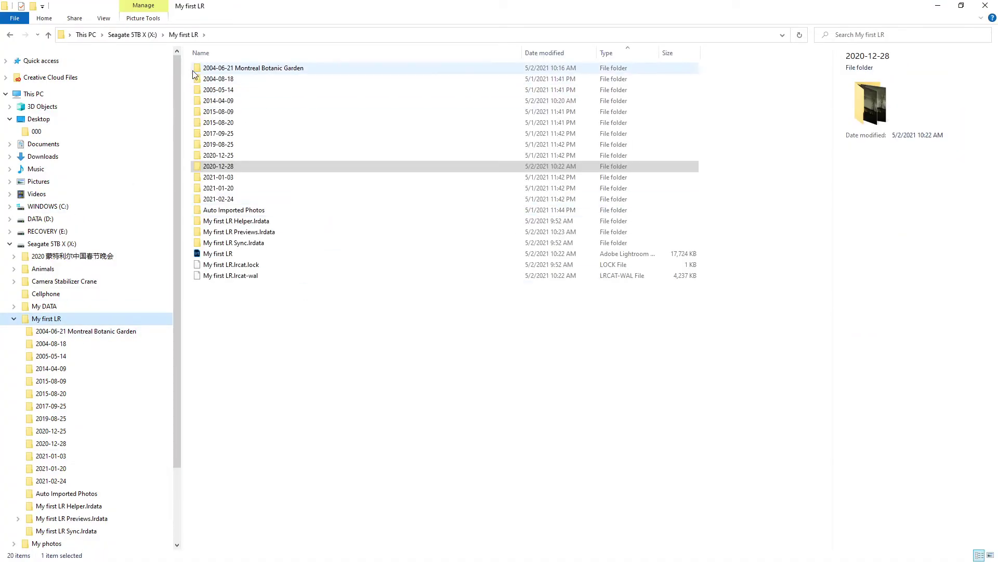
drag(193, 69, 235, 201)
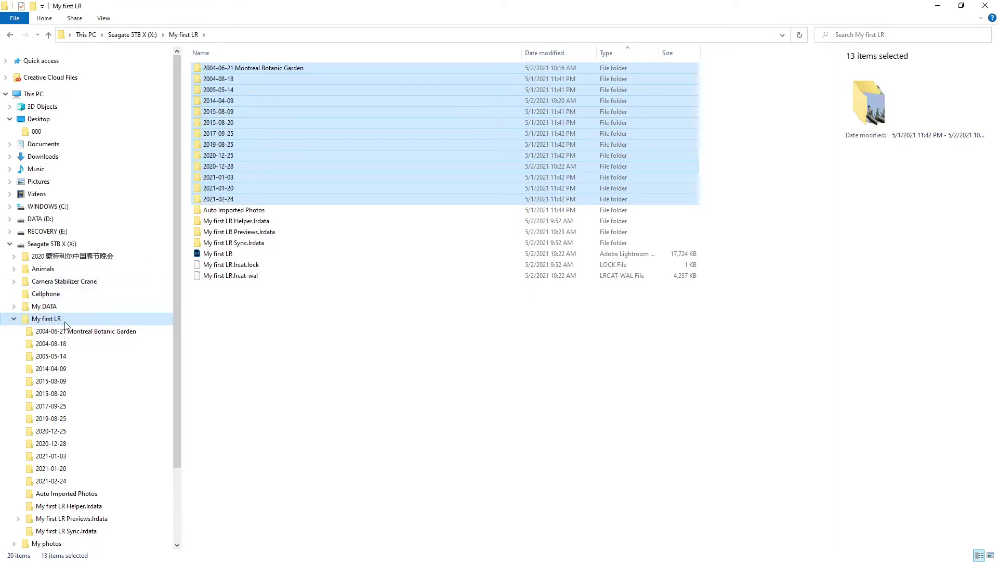
click(256, 319)
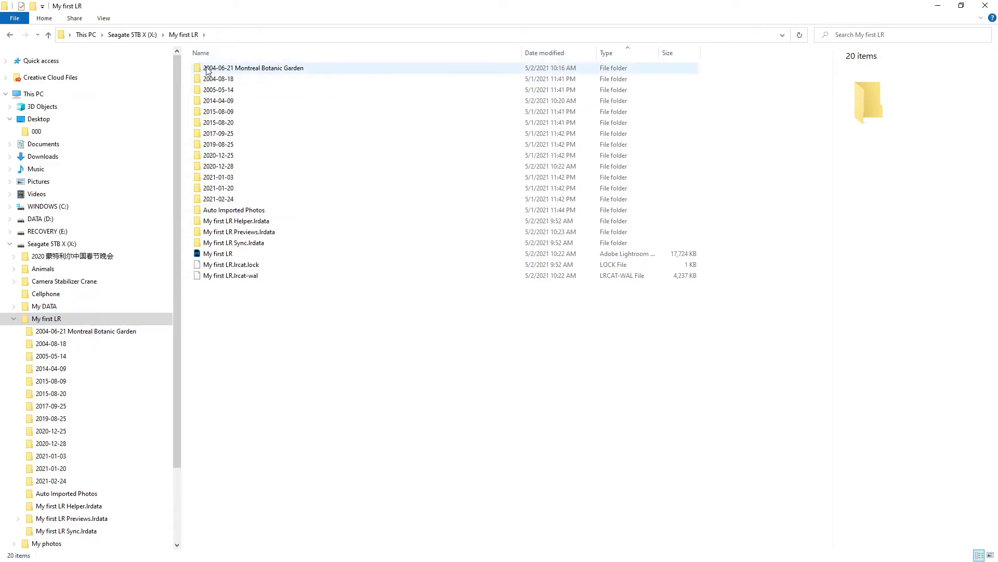
drag(191, 70, 267, 203)
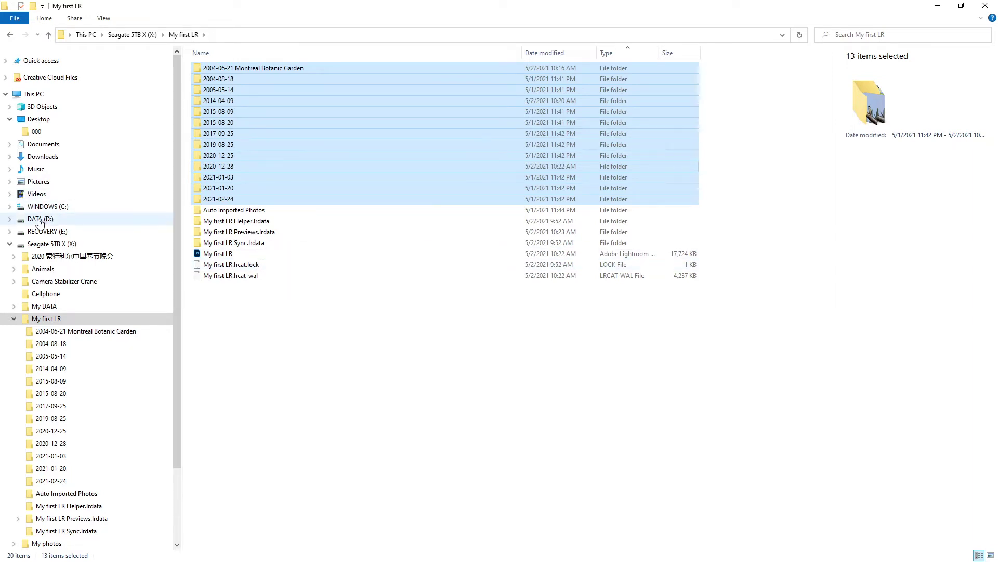
Compare the contents of the DATA (D:) drive with the My first LR folder on drive X
click(57, 215)
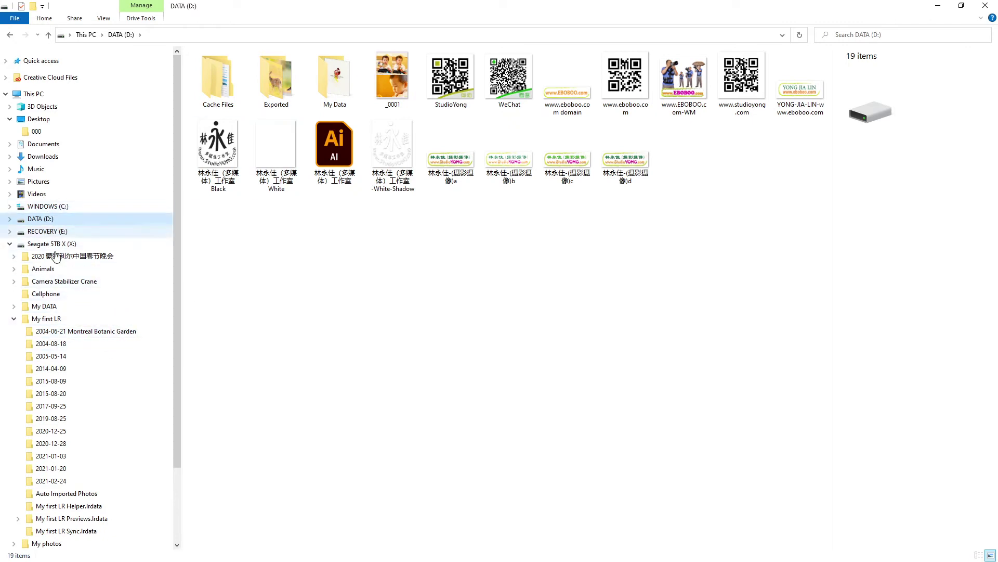
click(47, 318)
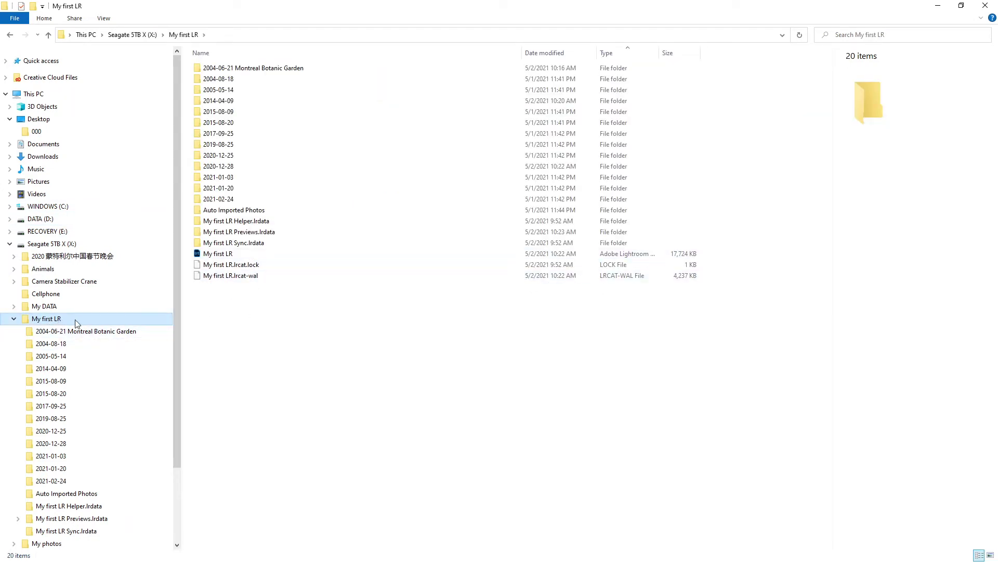
click(45, 220)
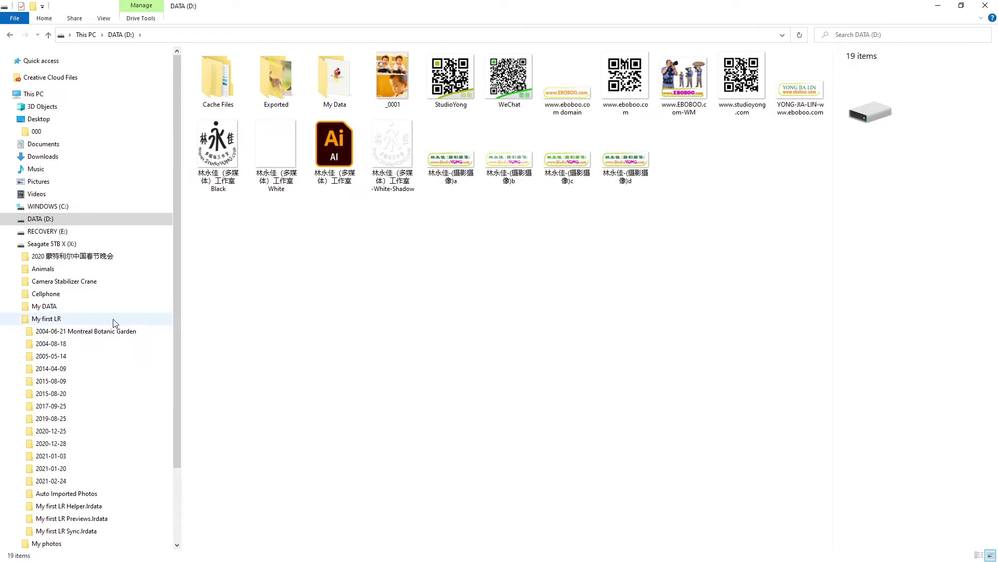
Switch to Lightroom Classic, open Update Folder Location for the 2015-08-20 folder, browse to DATA (D:) and cancel
key(alt+Tab)
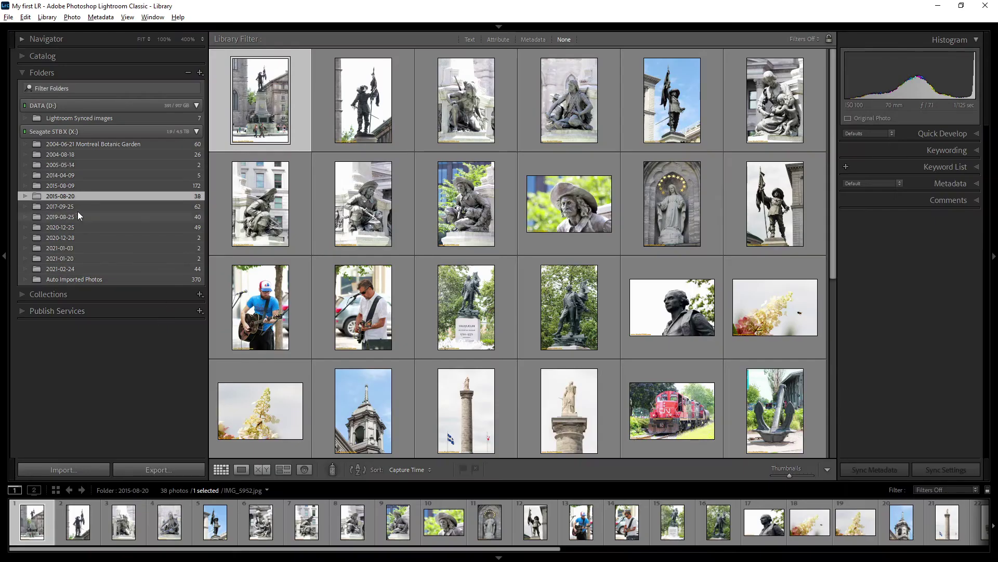
right_click(68, 196)
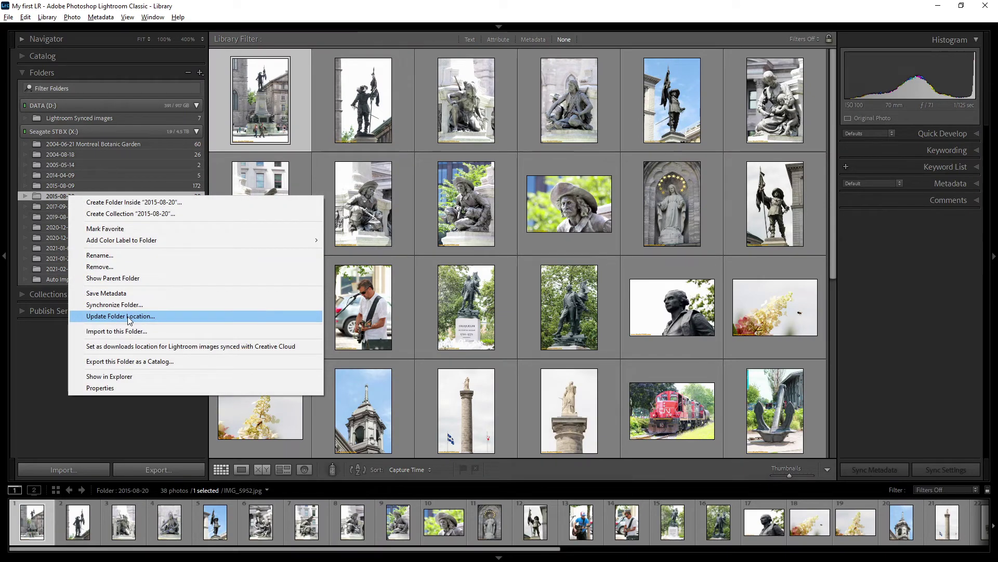
click(155, 315)
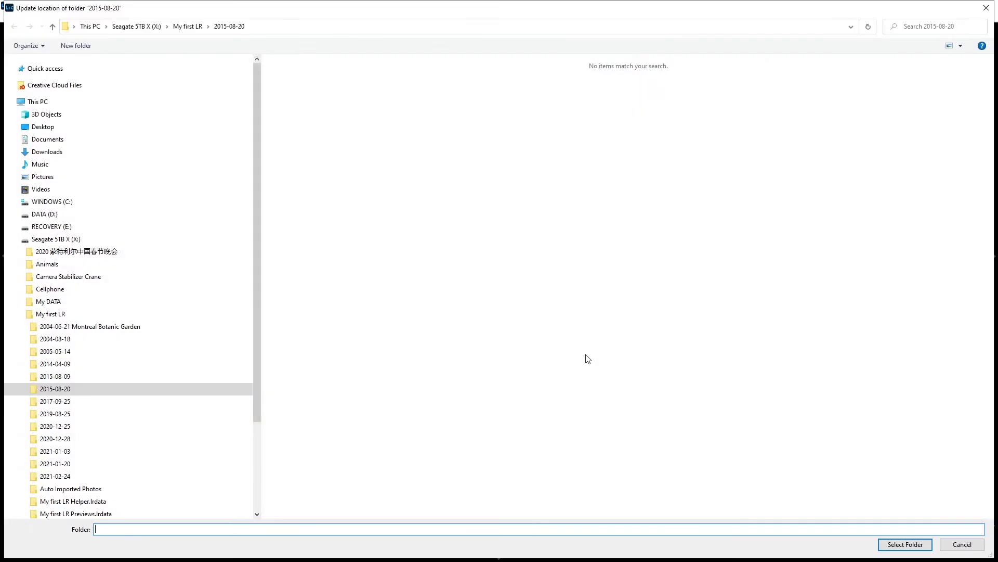
click(57, 214)
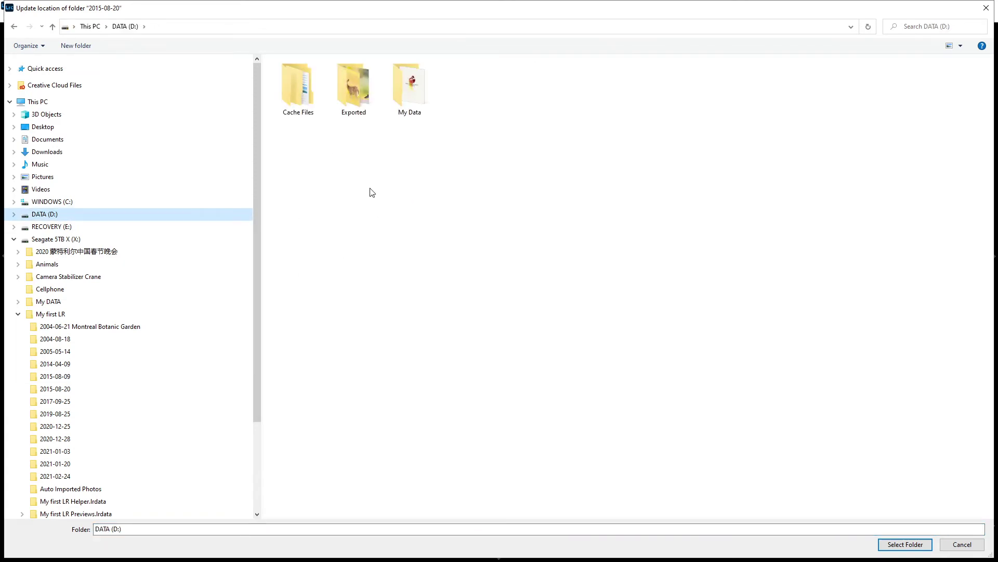
click(962, 544)
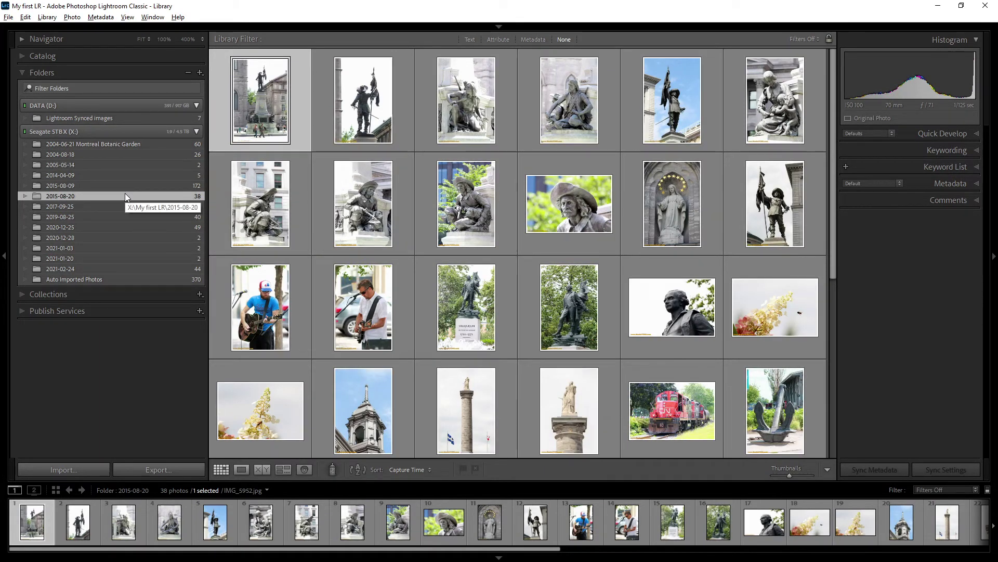
Switch to File Explorer, open My first LR, select folders 2004-06-21 Montreal Botanic Garden through 2021-02-24, and clear the selection
key(alt+Tab)
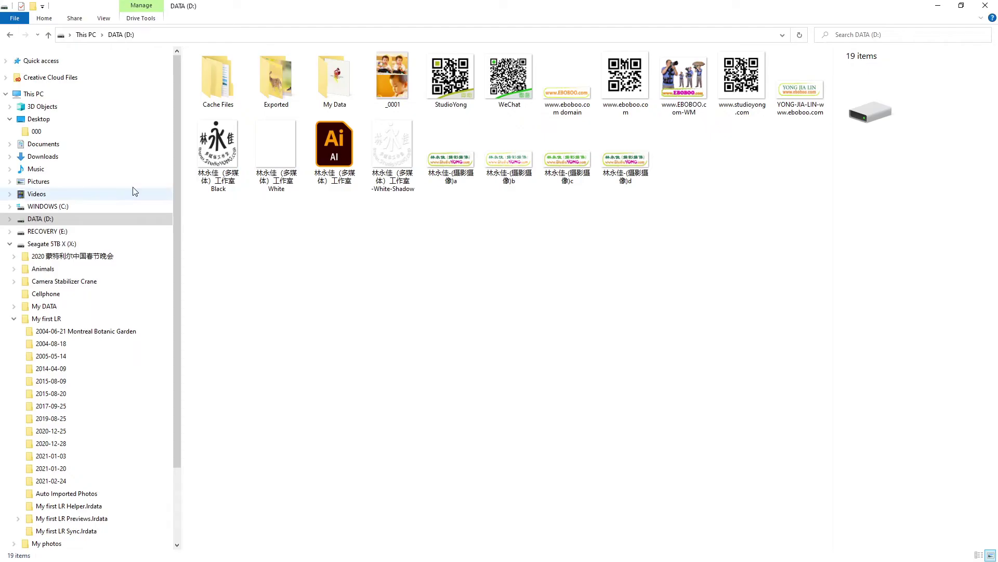
click(48, 319)
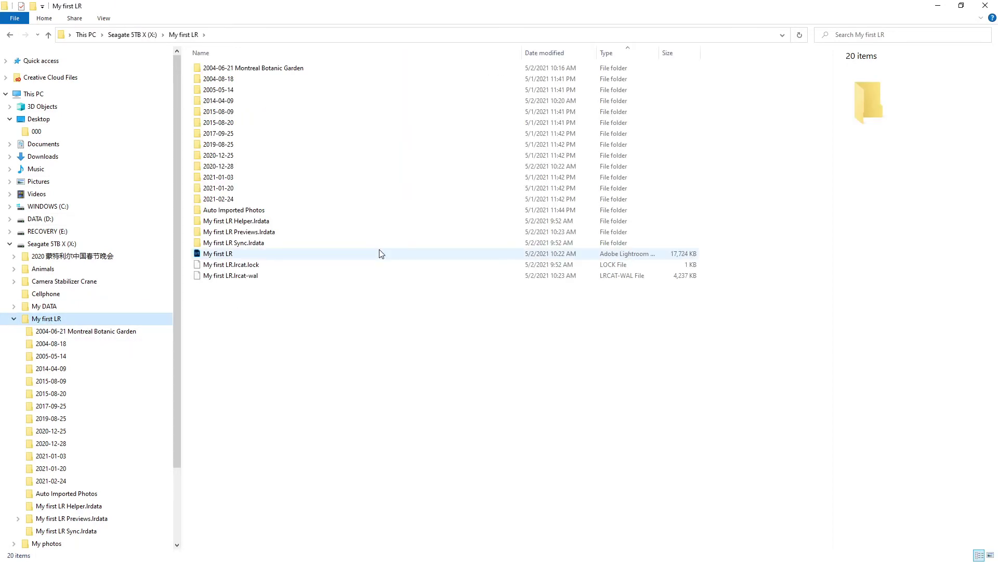
drag(189, 66, 245, 202)
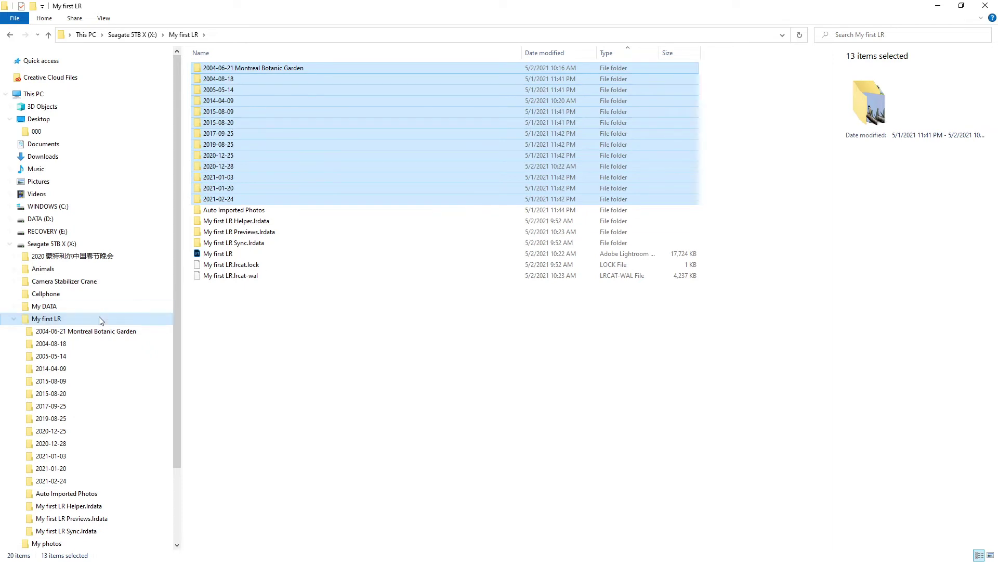
click(229, 339)
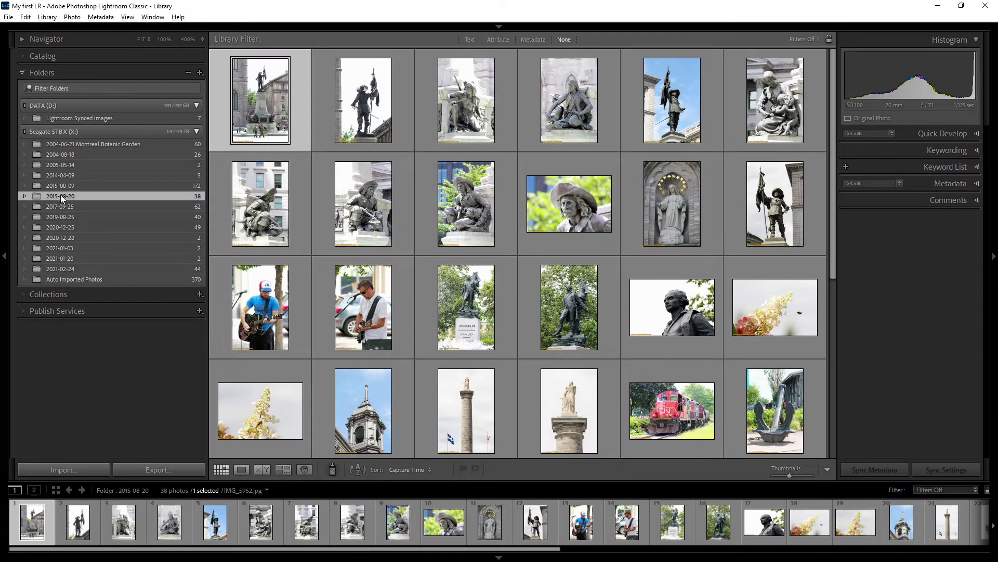
In Lightroom Classic, open Import to this Folder for the 2014-04-09 folder, review the destination folders on drive X and cancel
right_click(61, 196)
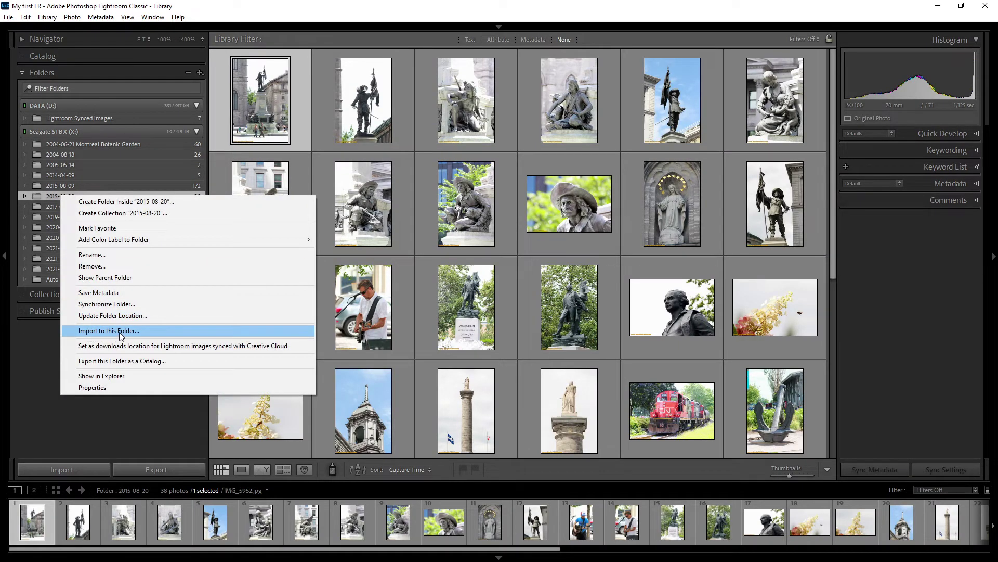
click(61, 177)
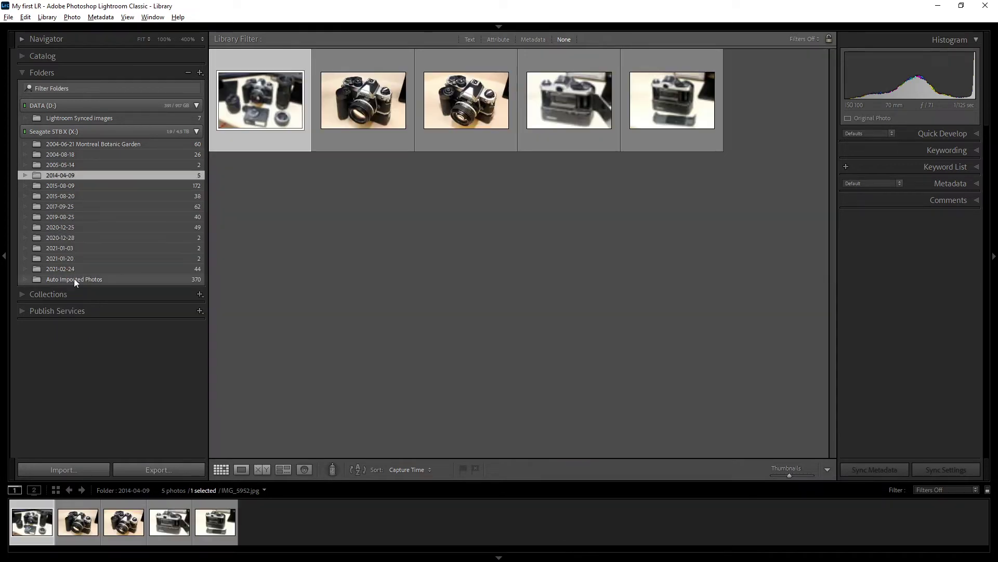
right_click(68, 175)
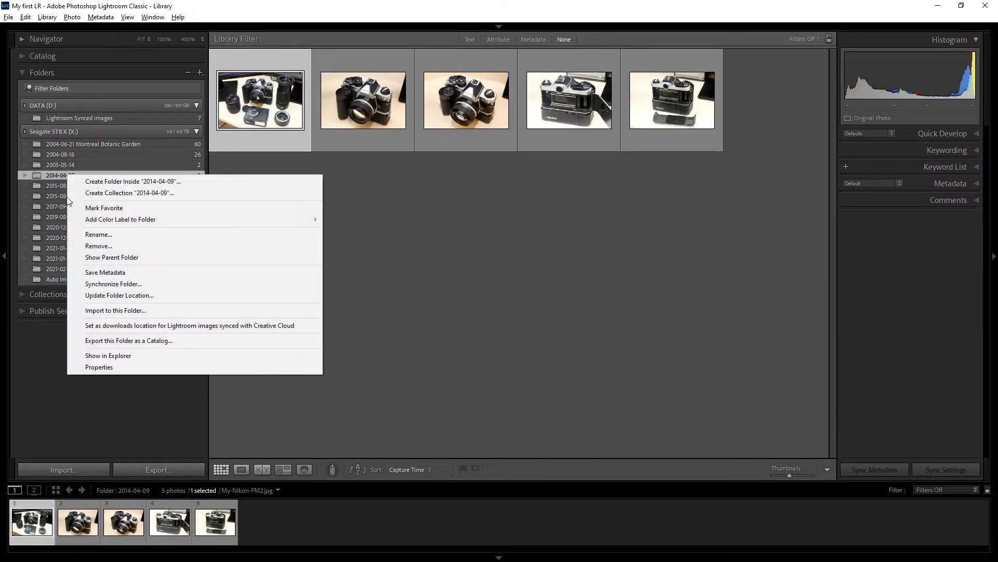
click(145, 311)
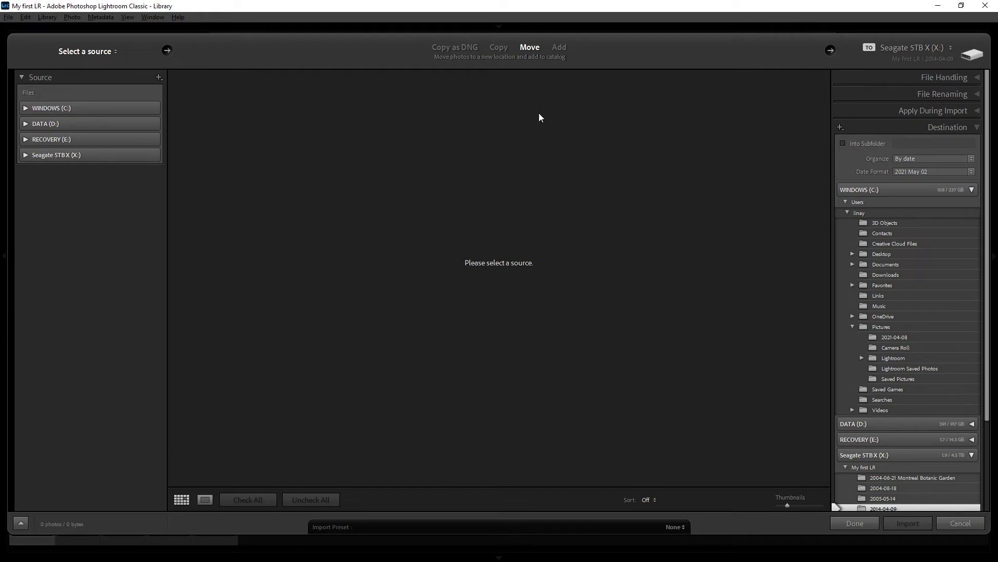
scroll(885, 392, down, 3)
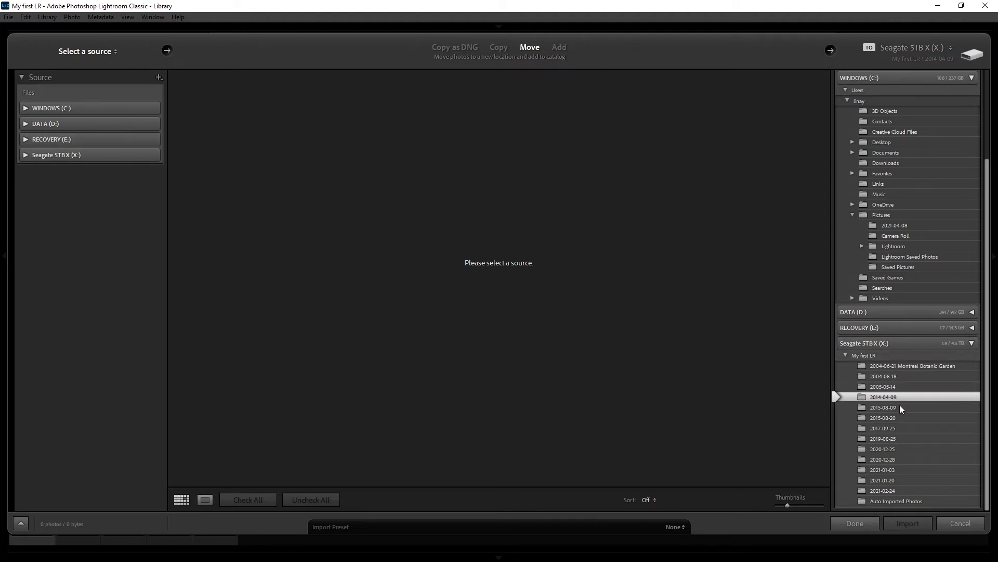
click(967, 529)
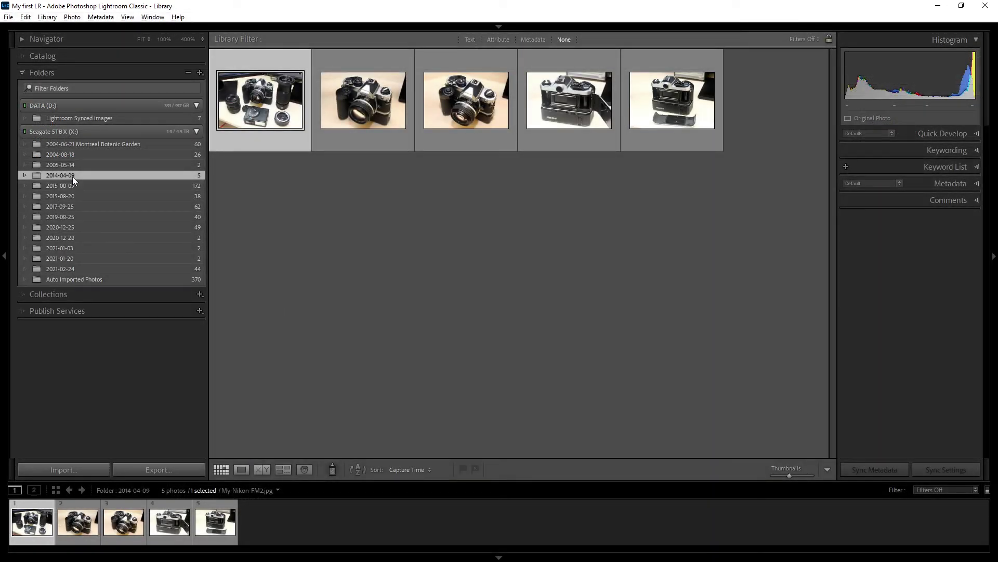
Open the Creative Cloud synced images download location settings for the 2014-04-09 folder, cancel, and display the Lightroom Synced images folder
right_click(73, 175)
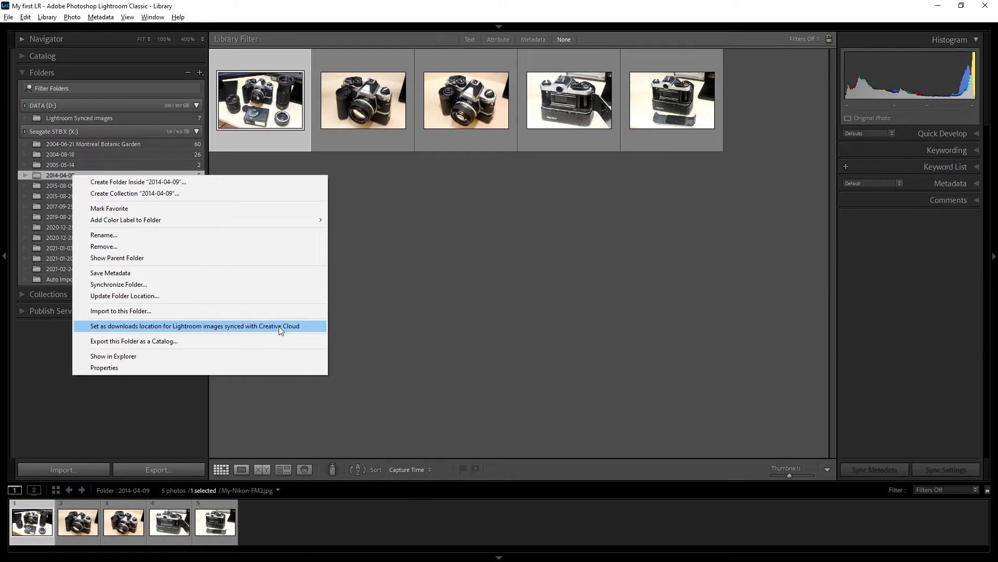
click(146, 326)
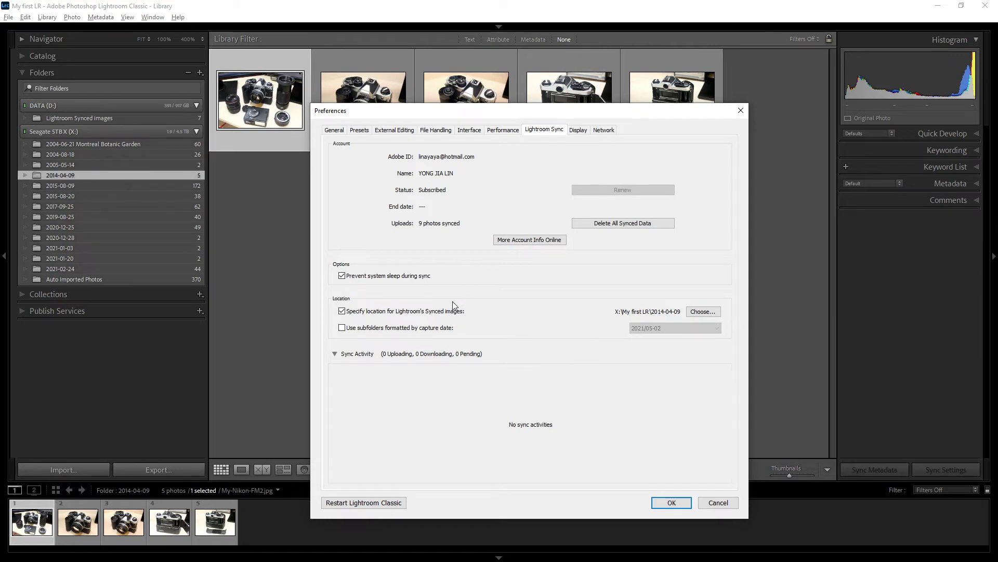
click(719, 503)
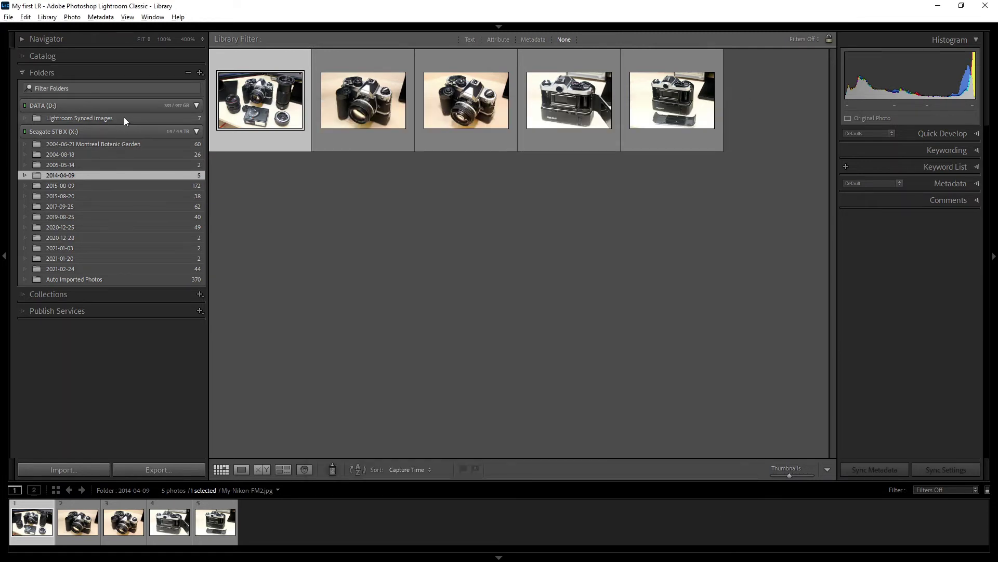
click(95, 117)
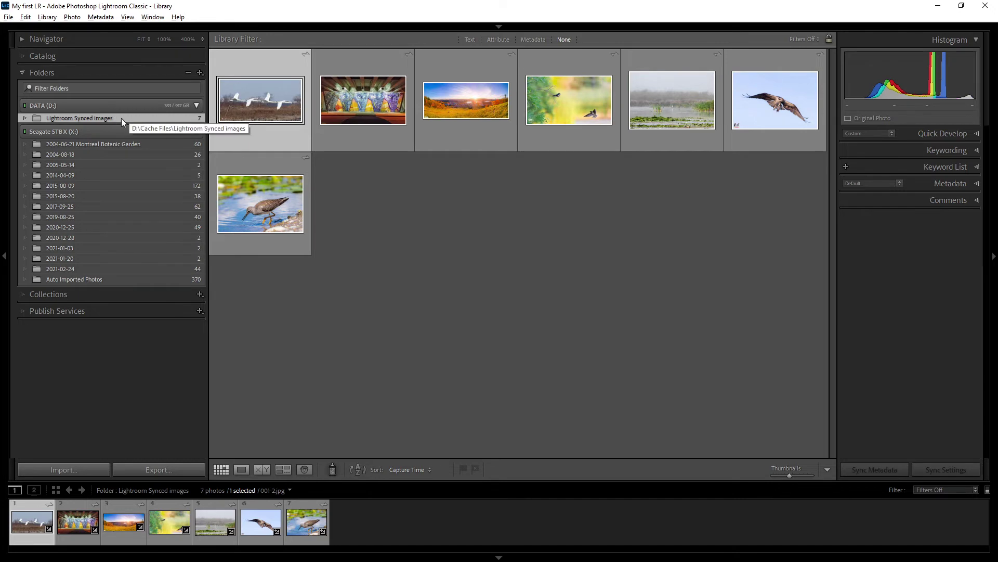
Display the 2015-08-20 folder and browse through all photos in the Auto Imported Photos folder
click(62, 195)
right_click(64, 195)
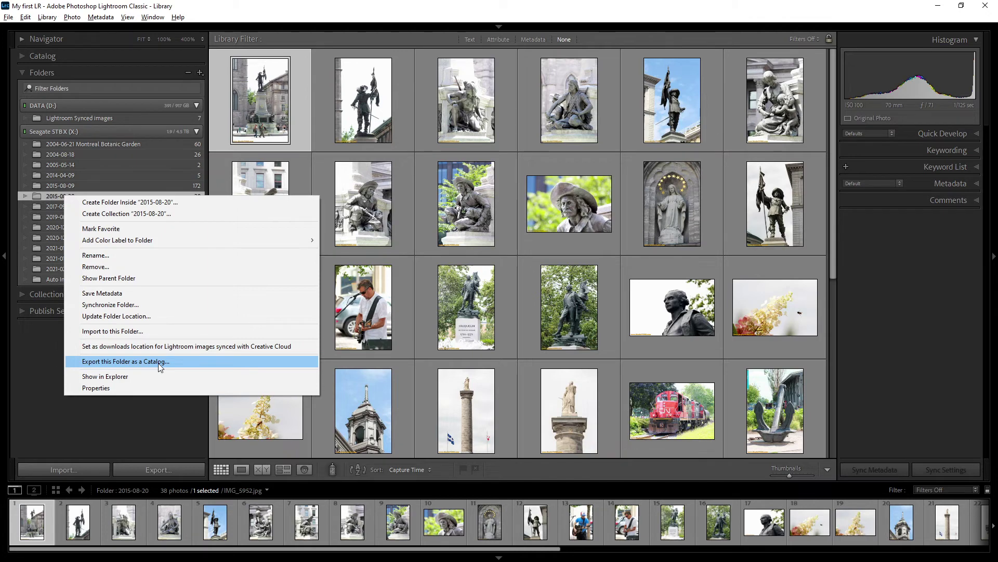
click(27, 350)
click(77, 279)
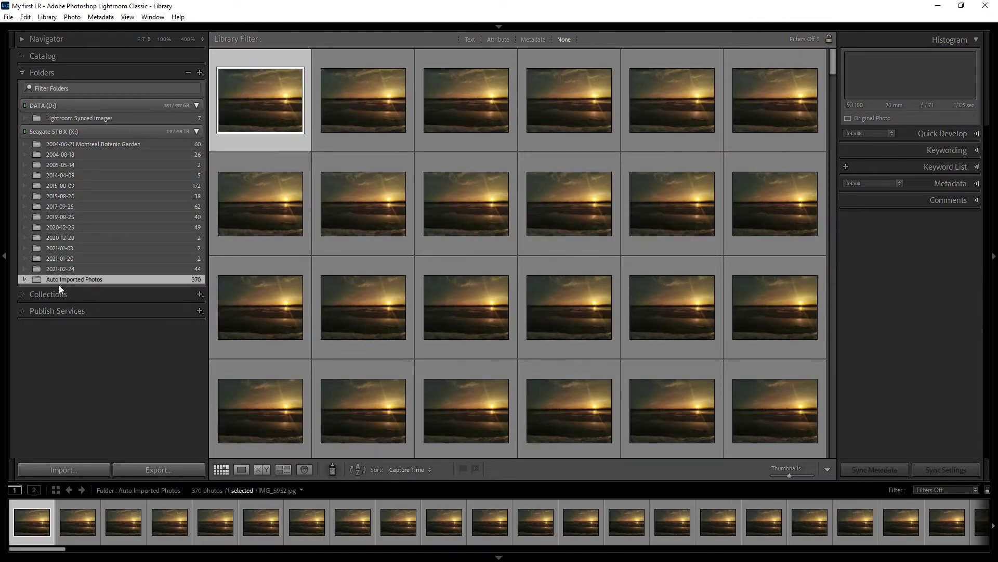
scroll(639, 219, down, 15)
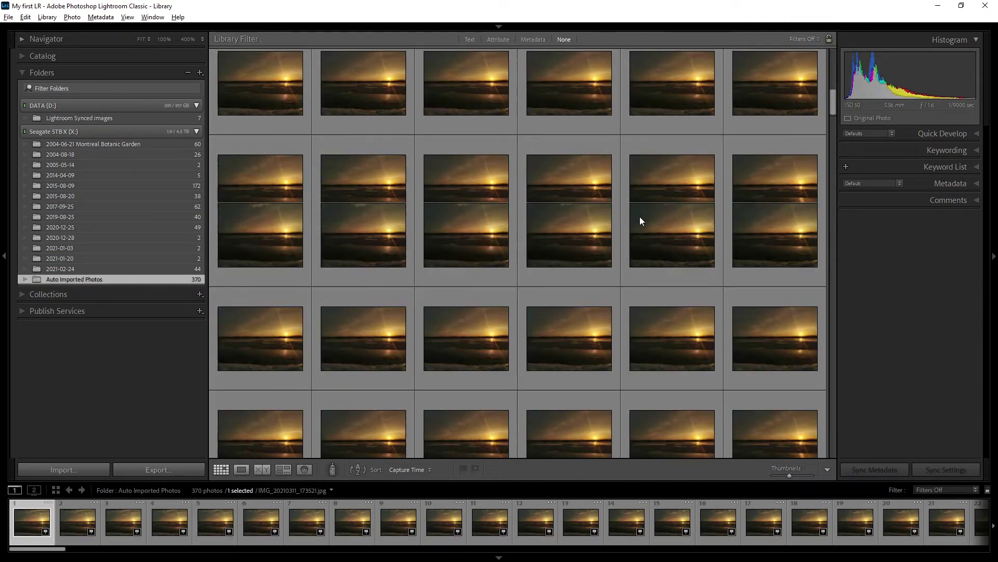
scroll(666, 244, down, 5)
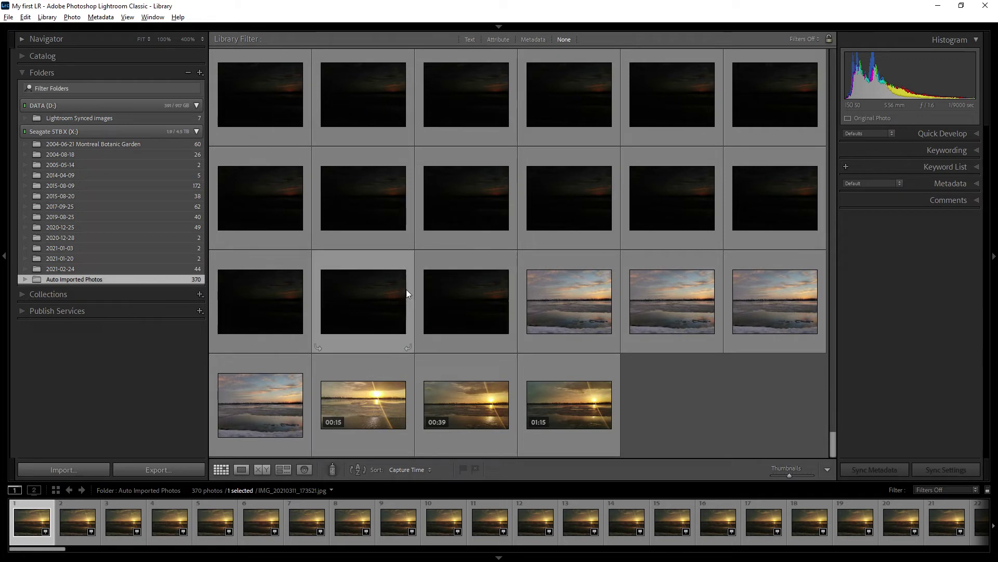
scroll(407, 289, up, 2)
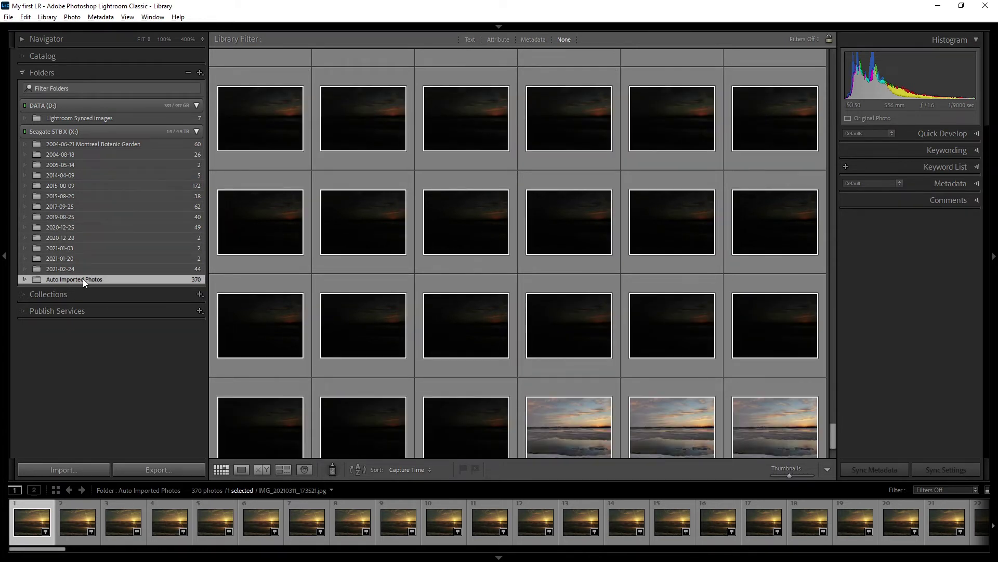
scroll(421, 231, up, 10)
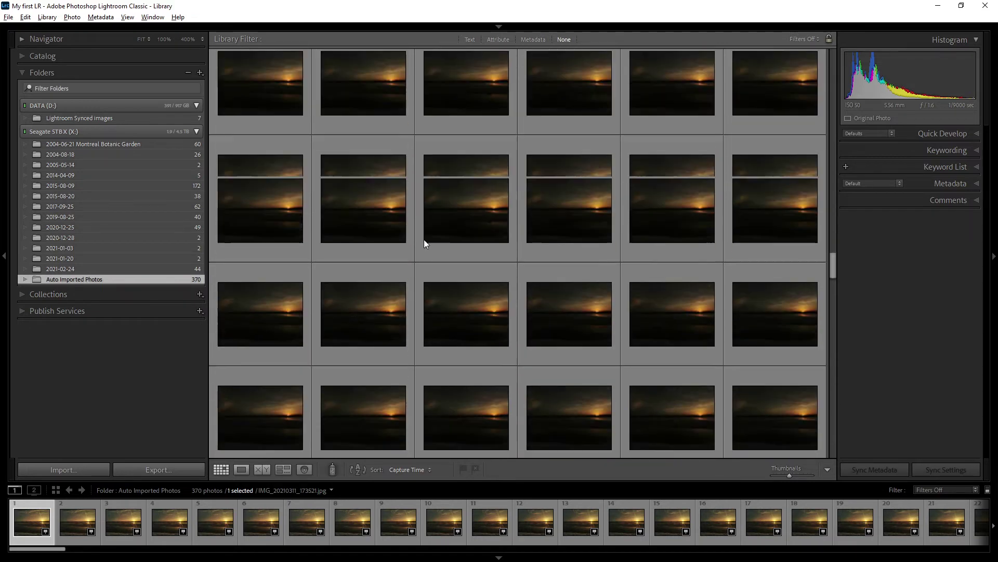
scroll(423, 240, up, 6)
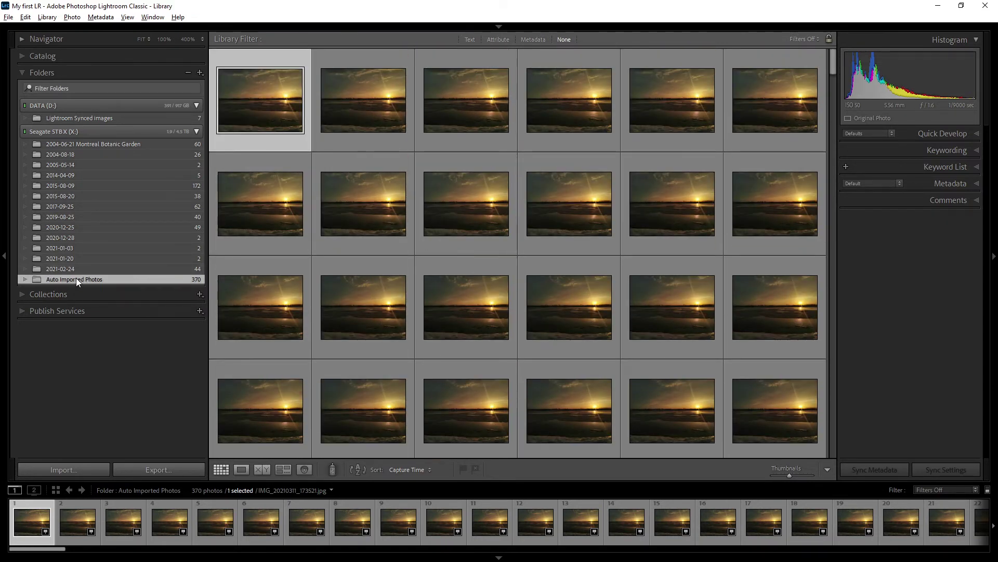
Export the Auto Imported Photos folder as a catalog named Sunset Time-lapse on DATA (D:) and reveal the export progress
right_click(75, 279)
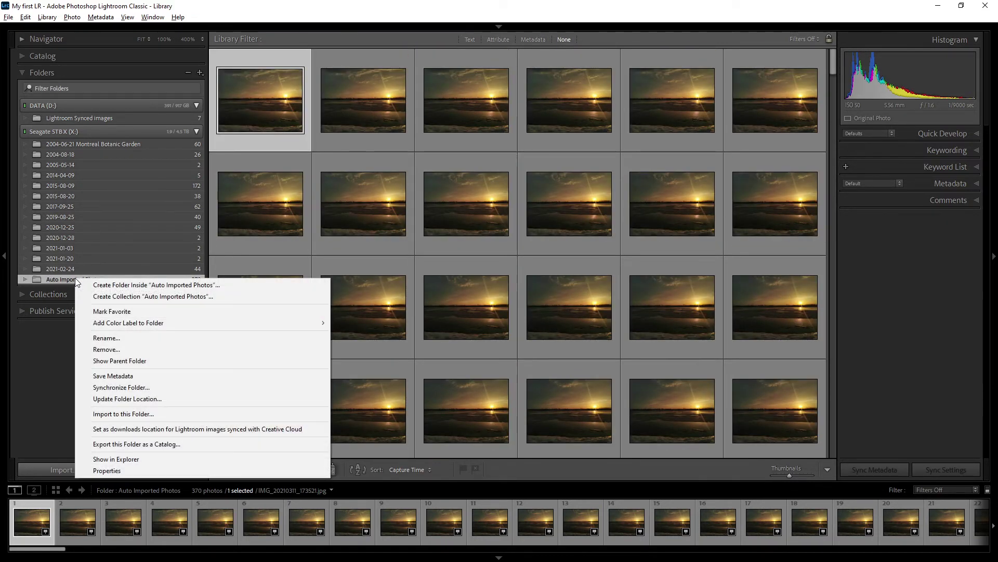
click(176, 444)
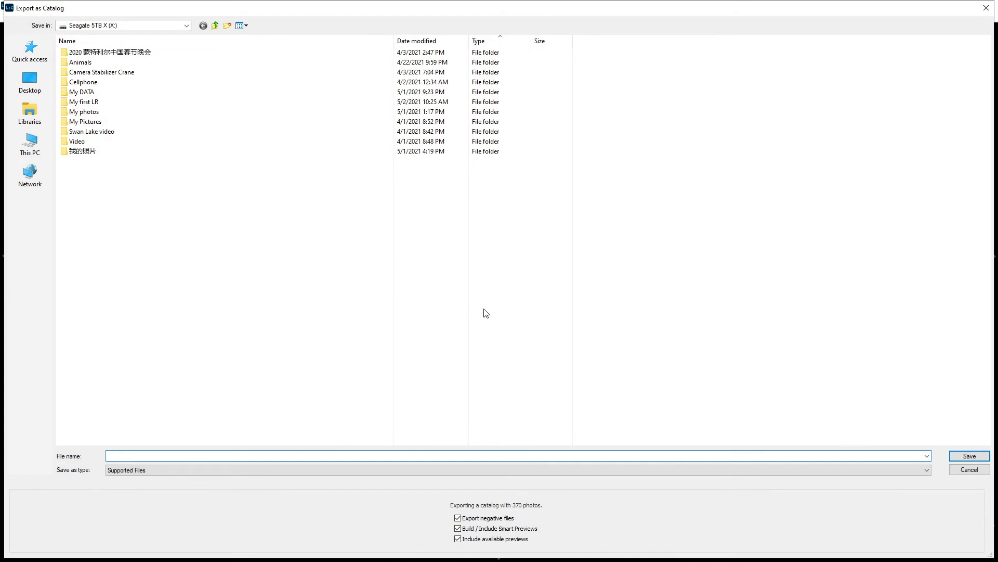
click(30, 145)
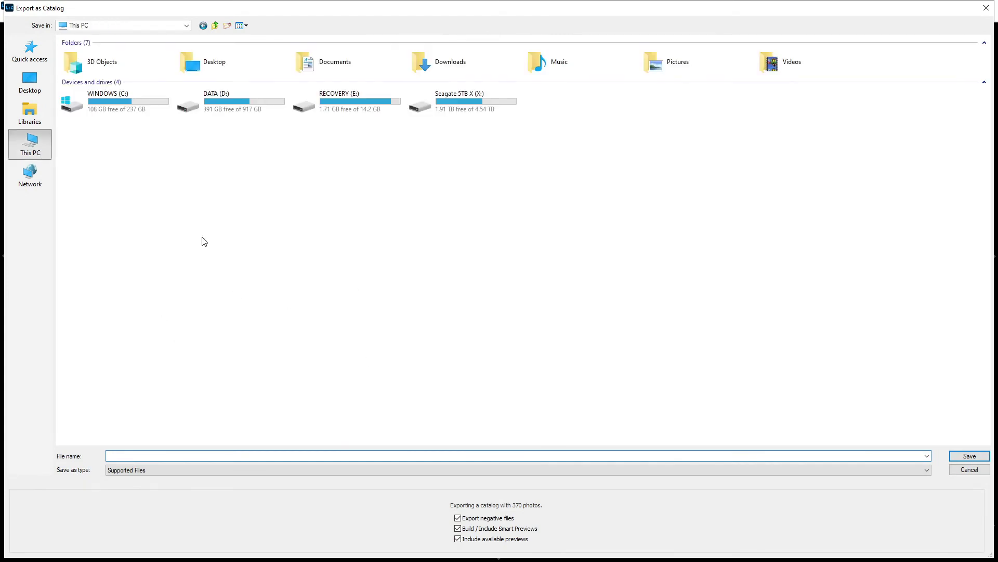
double_click(242, 112)
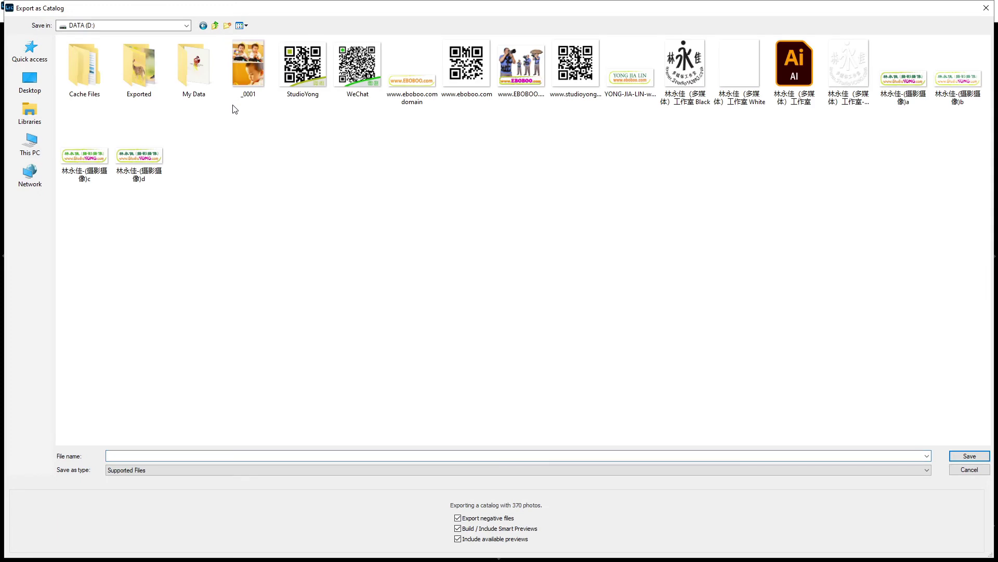
click(136, 453)
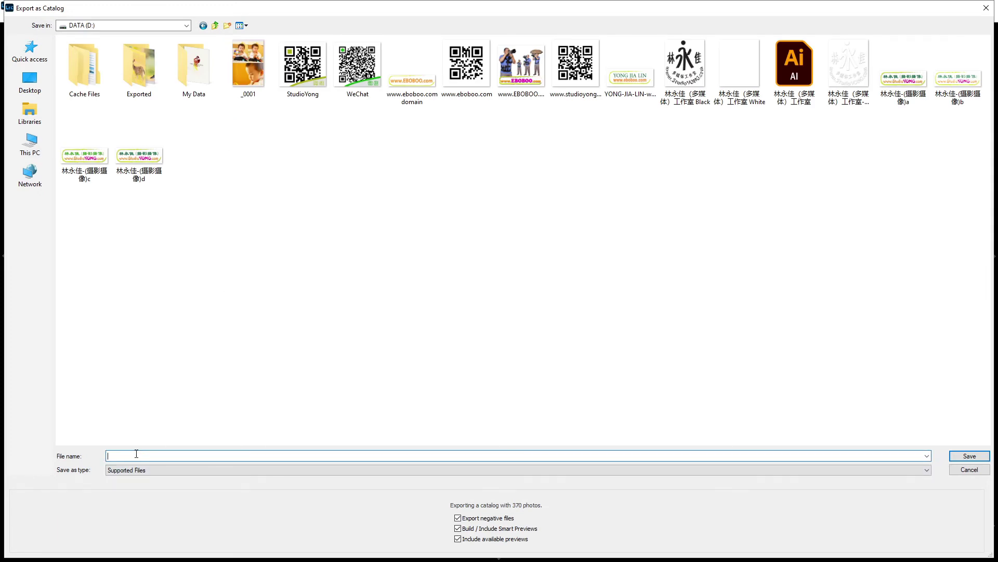
text(Sunset Time-lapse)
click(970, 456)
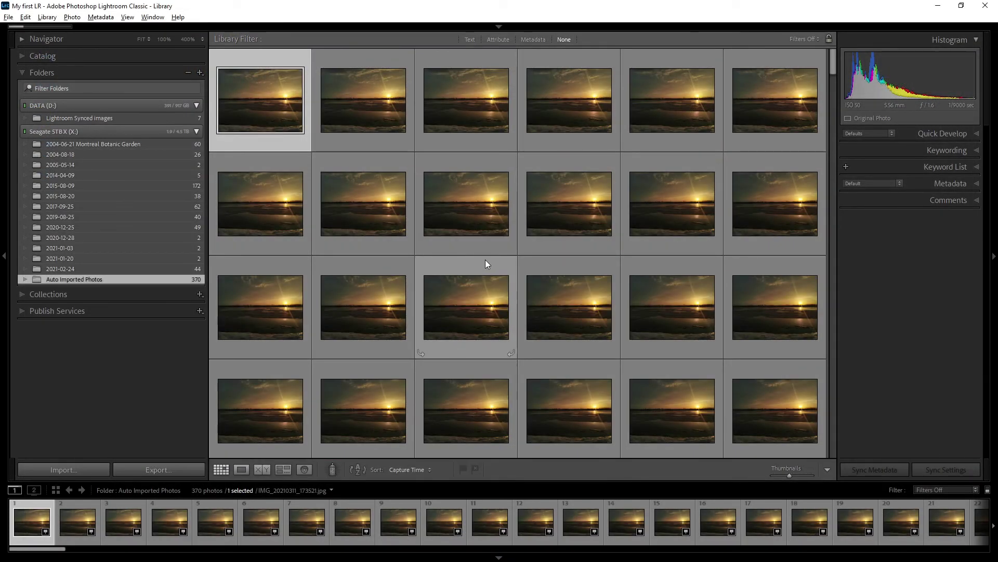
click(296, 24)
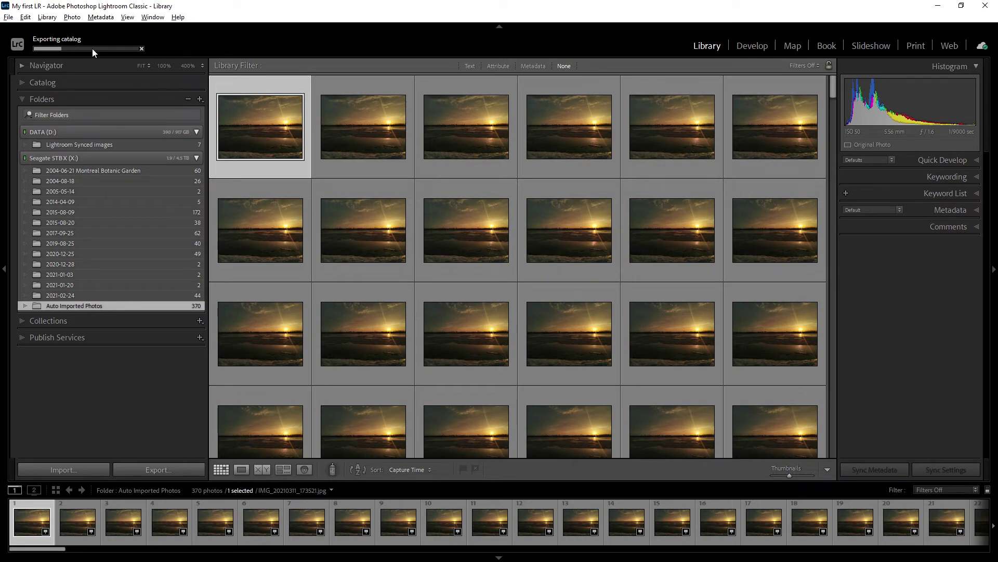
Switch to File Explorer, inspect the exported photos in Sunset Time-lapse on DATA (D:), and compare them with Auto Imported Photos in Lightroom Classic
key(alt+Tab)
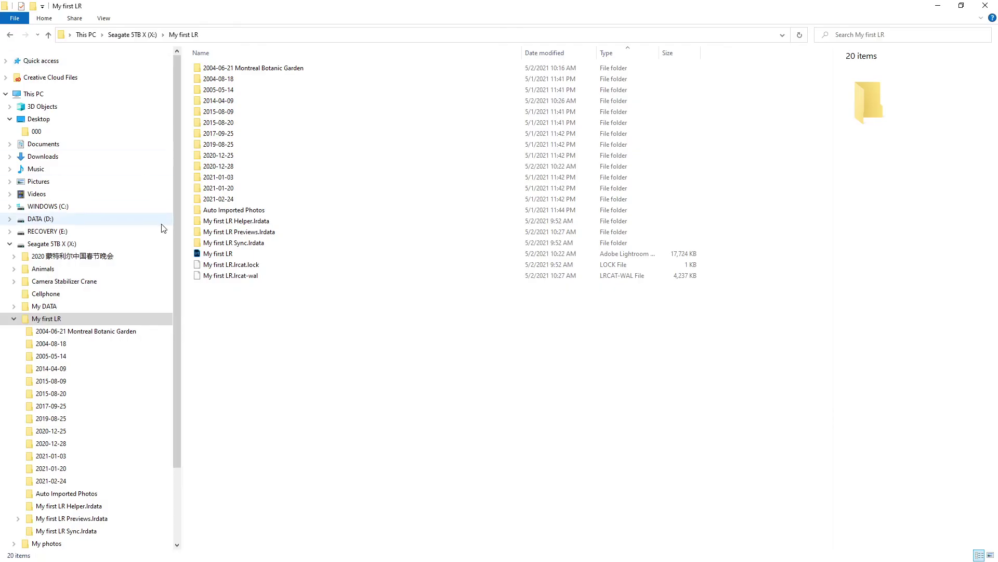
click(42, 221)
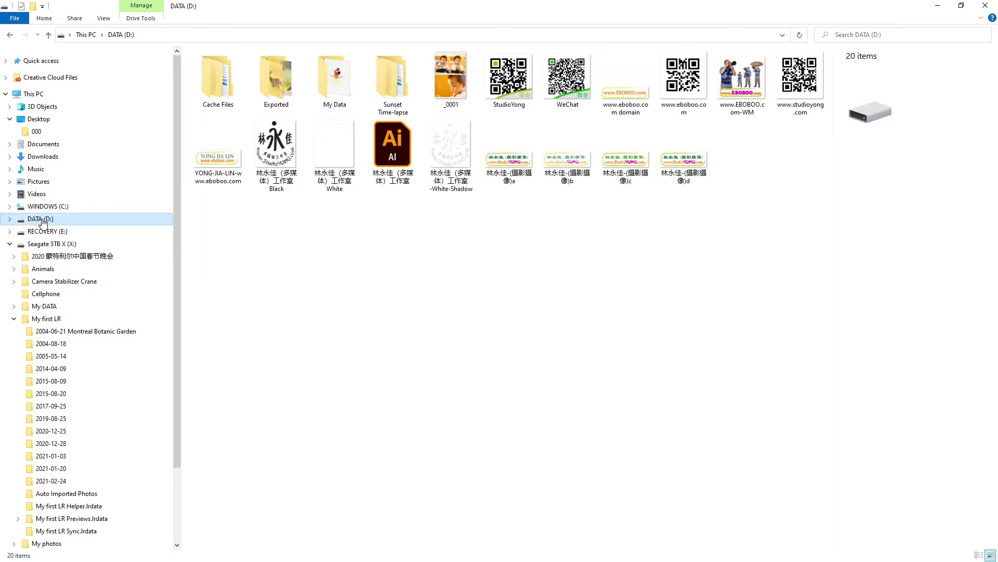
double_click(391, 92)
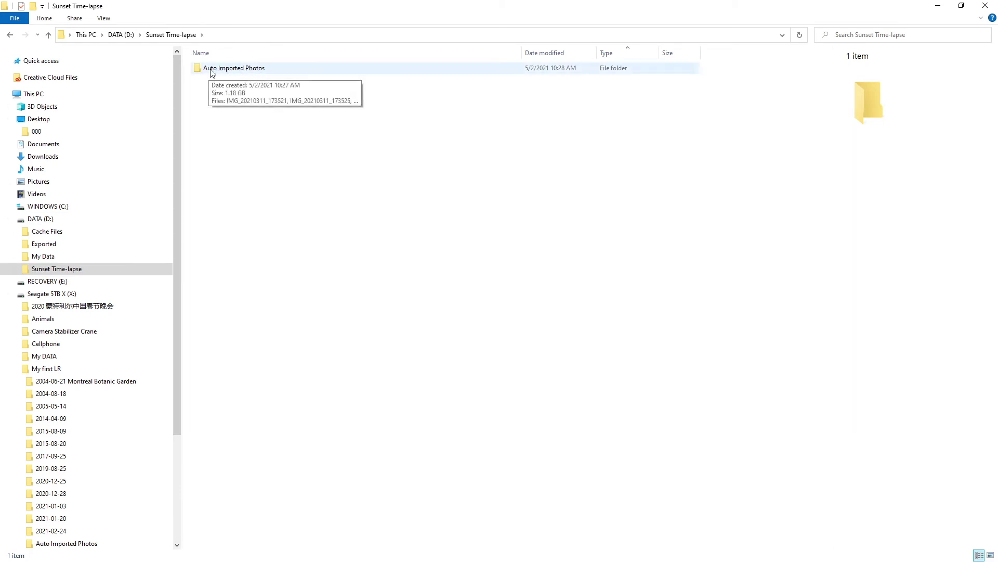
double_click(252, 73)
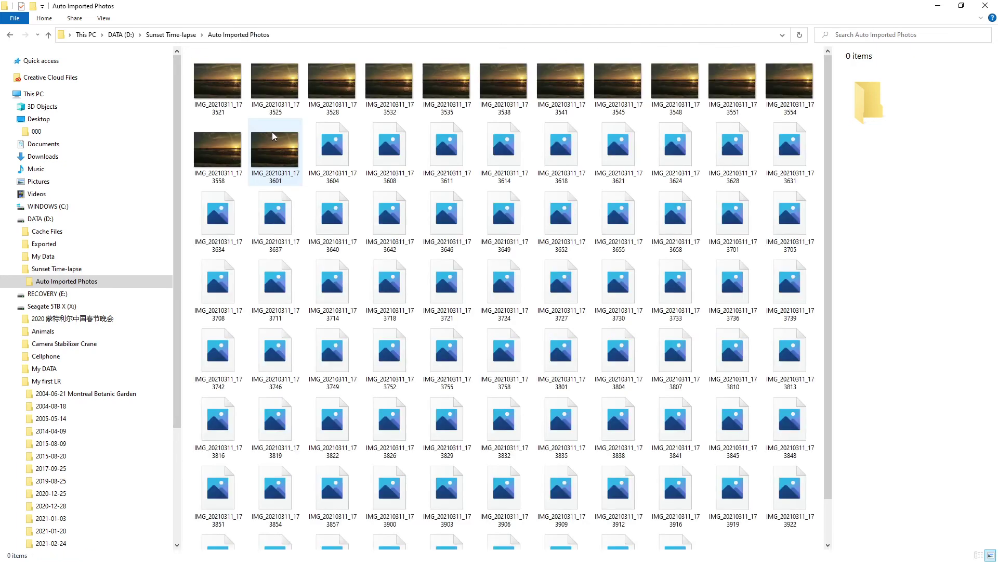
scroll(522, 282, down, 1)
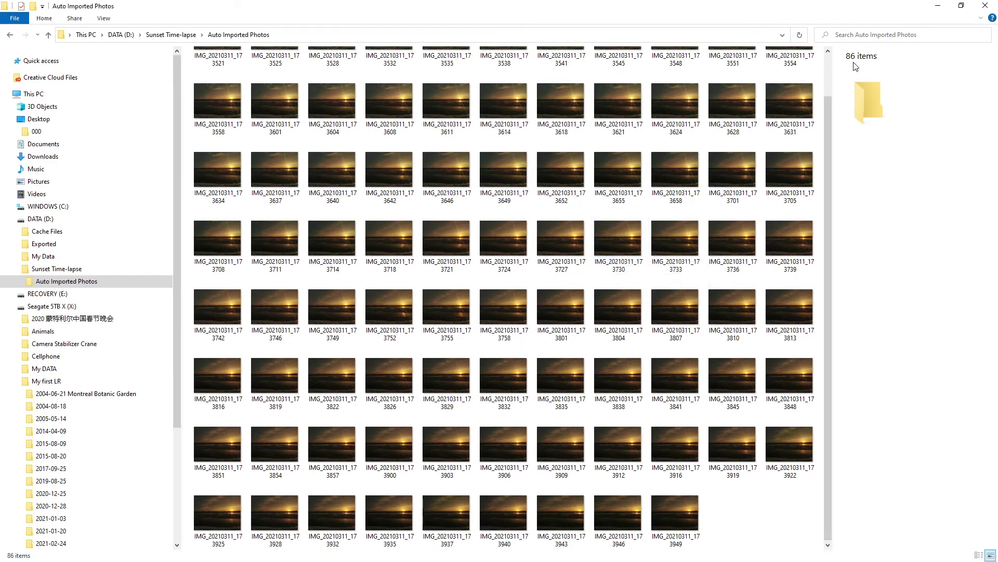
key(alt+Tab)
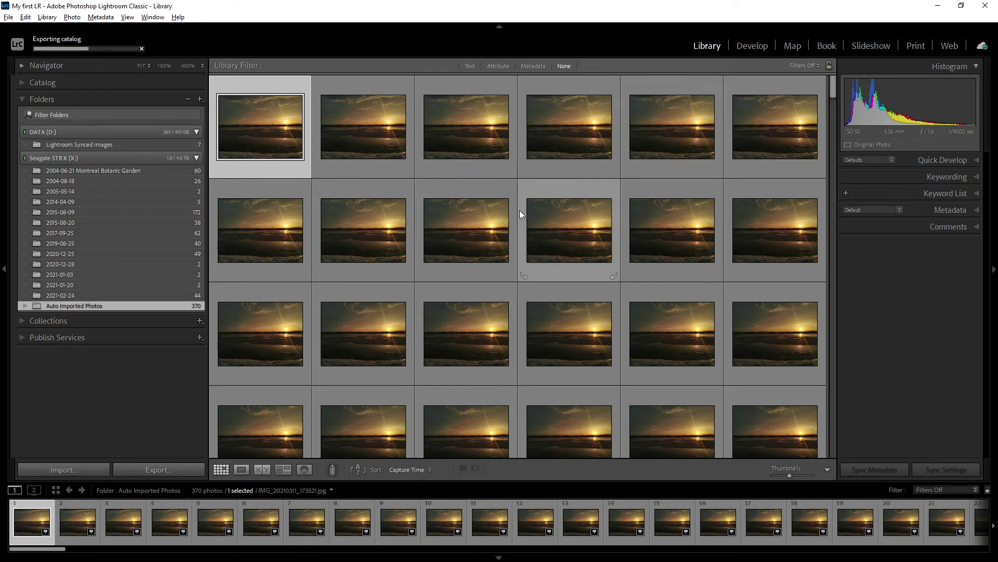
scroll(545, 257, down, 10)
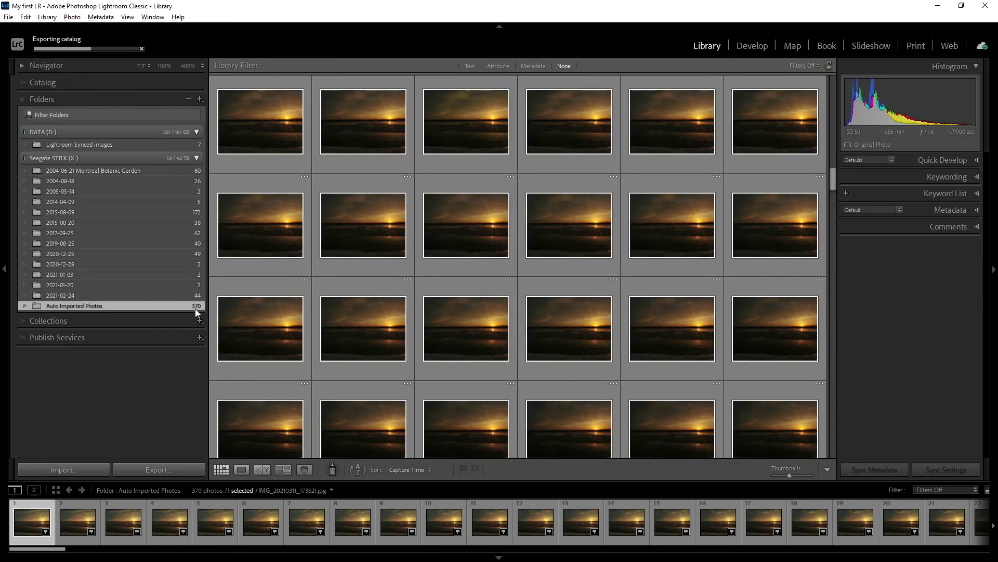
Browse the Auto Imported Photos grid to its last videos and return to the first photo
scroll(548, 272, down, 10)
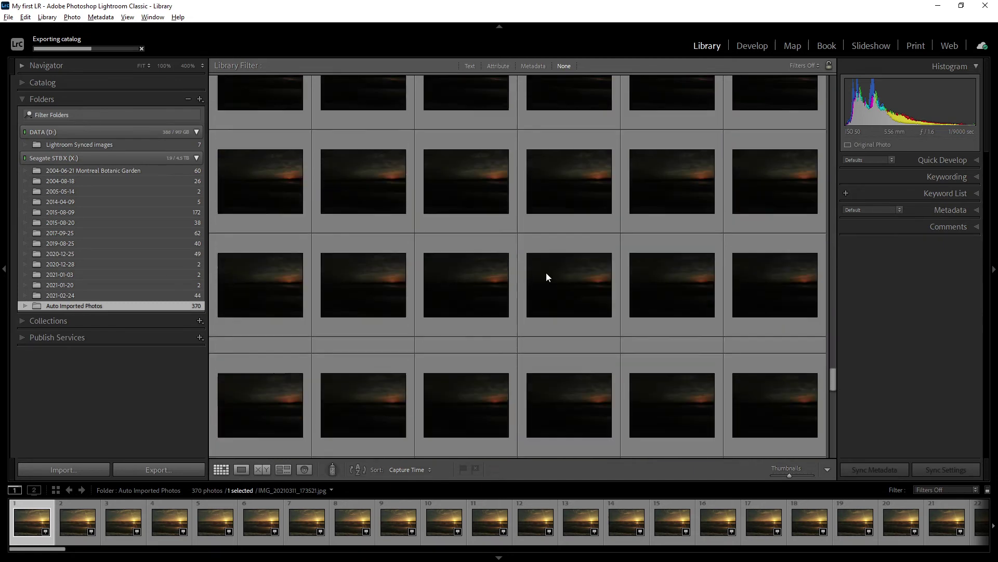
scroll(546, 272, down, 5)
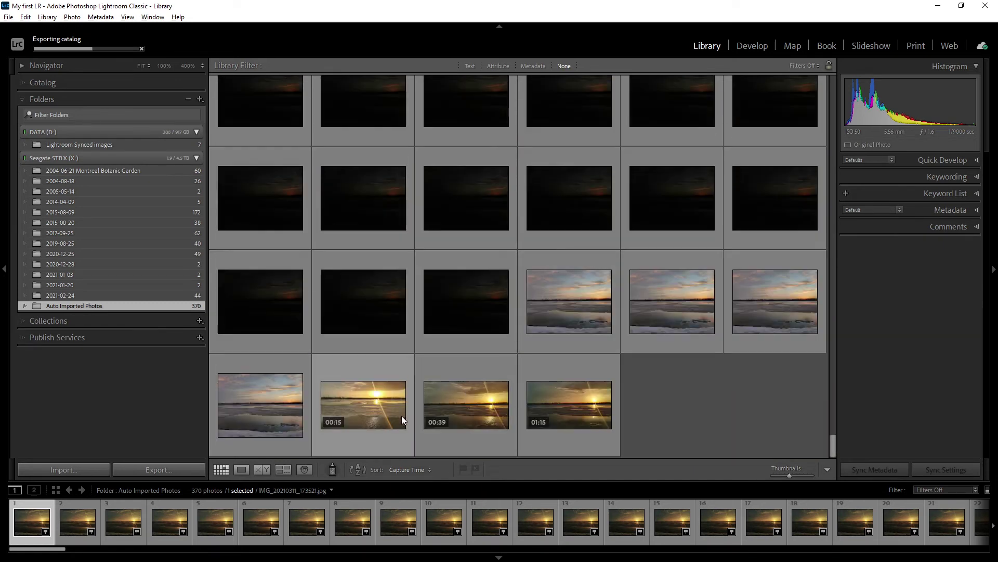
scroll(381, 332, up, 5)
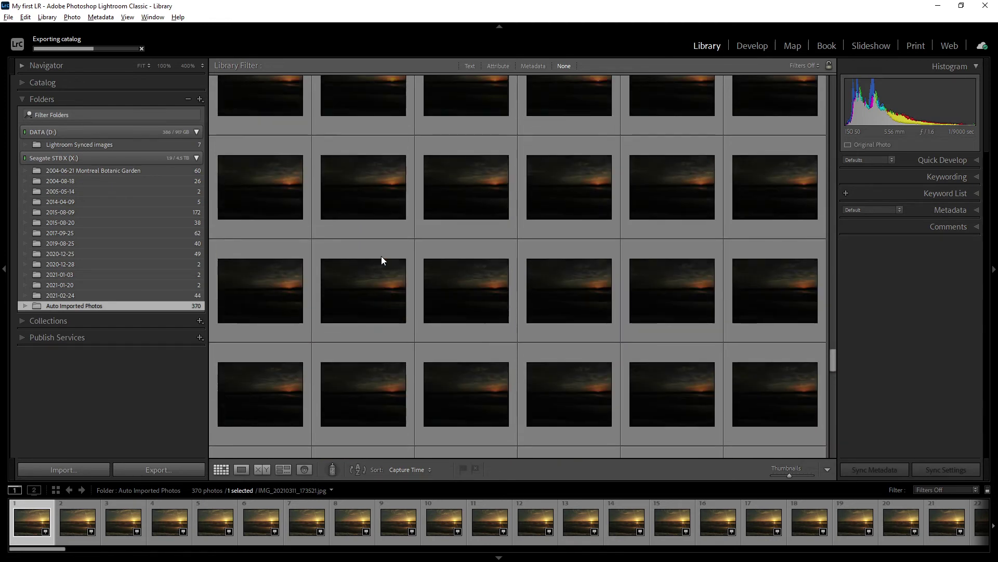
scroll(382, 257, up, 15)
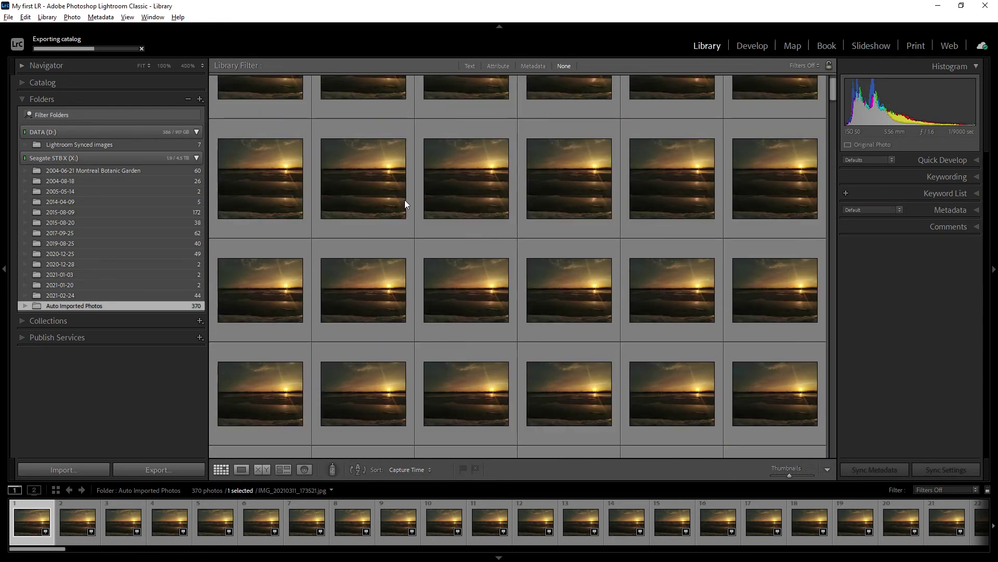
scroll(404, 200, up, 3)
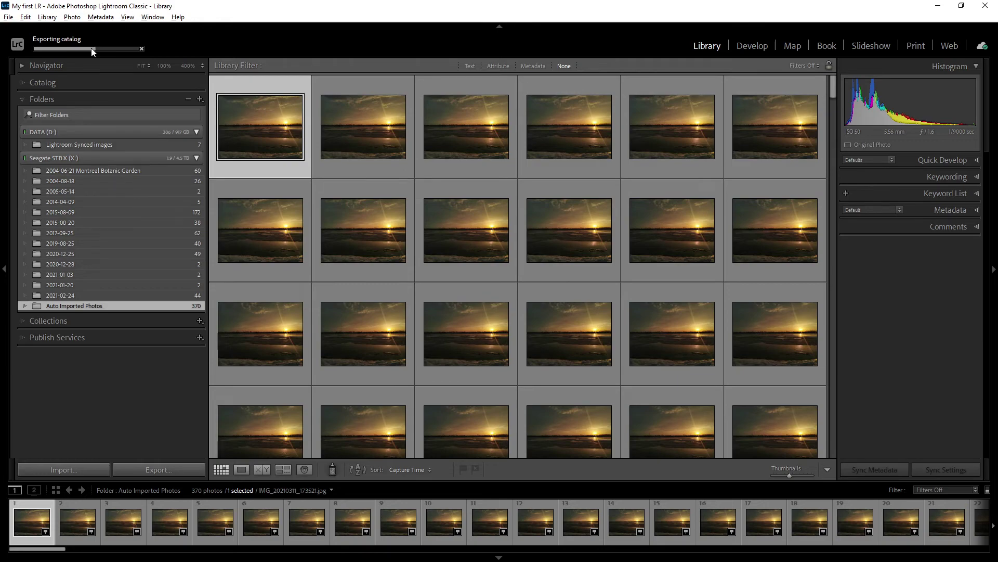
Switch to File Explorer to check the exported photos, then return to Lightroom Classic and browse Auto Imported Photos to the end
key(alt+Tab)
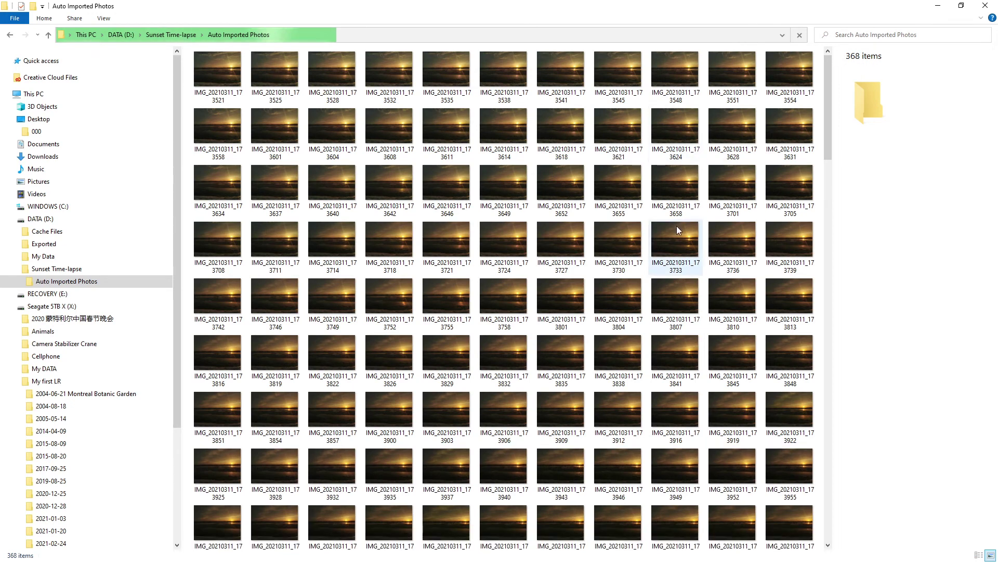
scroll(676, 226, down, 10)
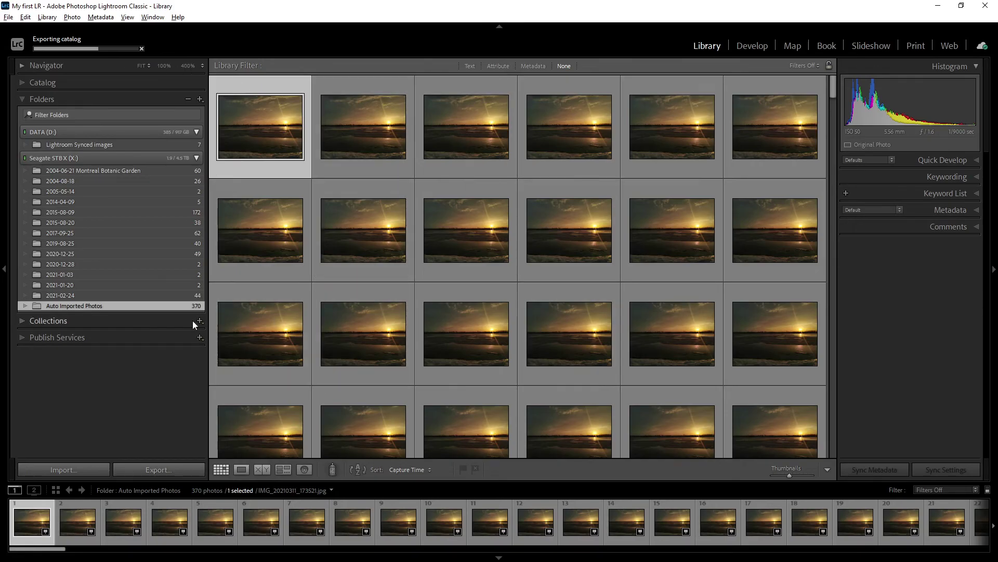
scroll(431, 324, down, 15)
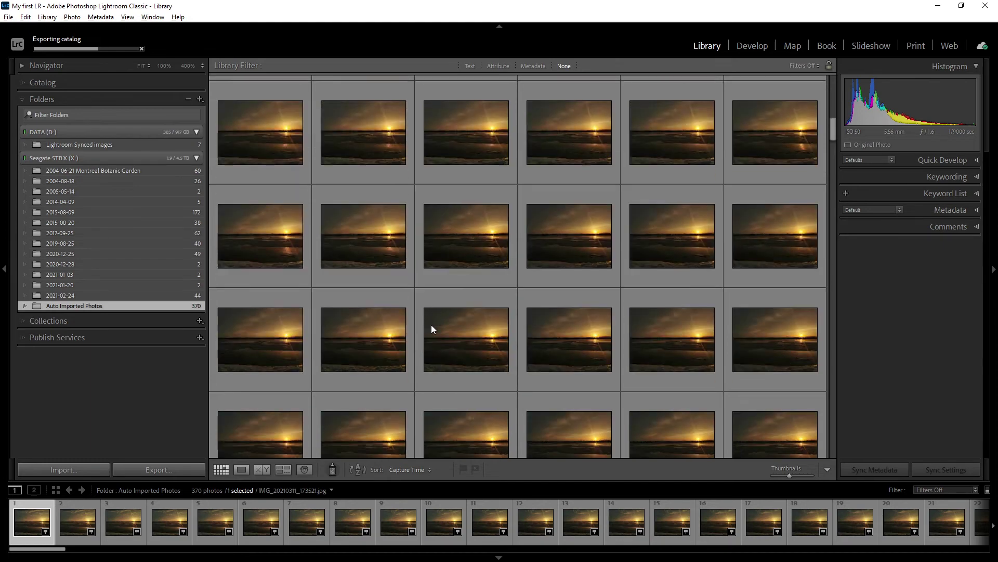
scroll(436, 326, down, 10)
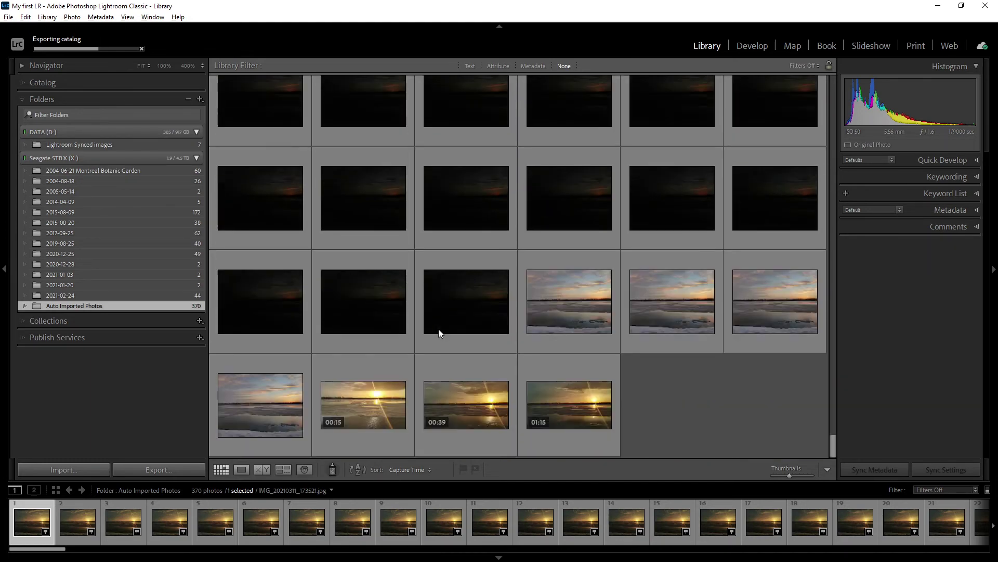
Switch to File Explorer, inspect the Sunset Time-lapse Previews.lrdata folder, and return to the Sunset Time-lapse folder
key(alt+Tab)
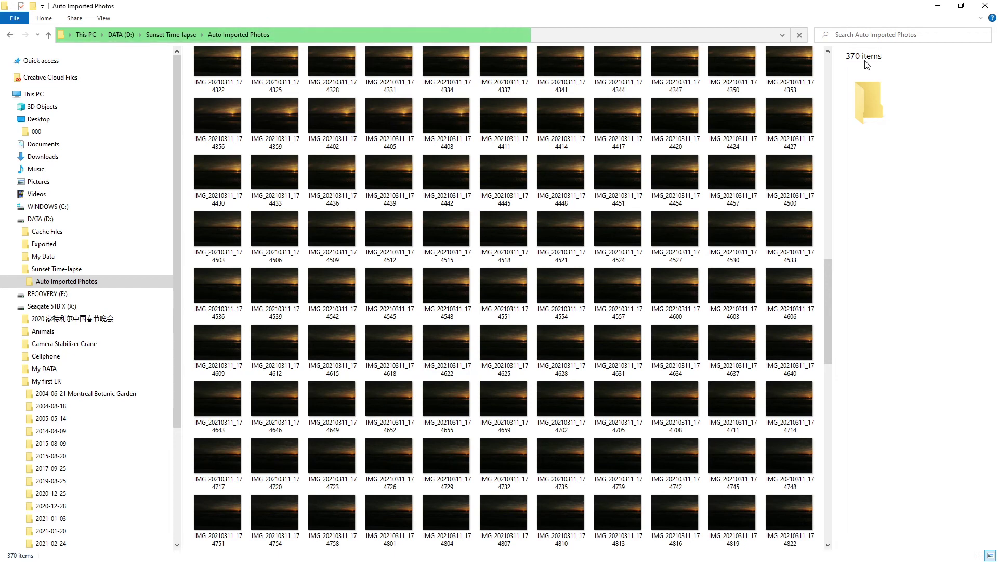
click(175, 30)
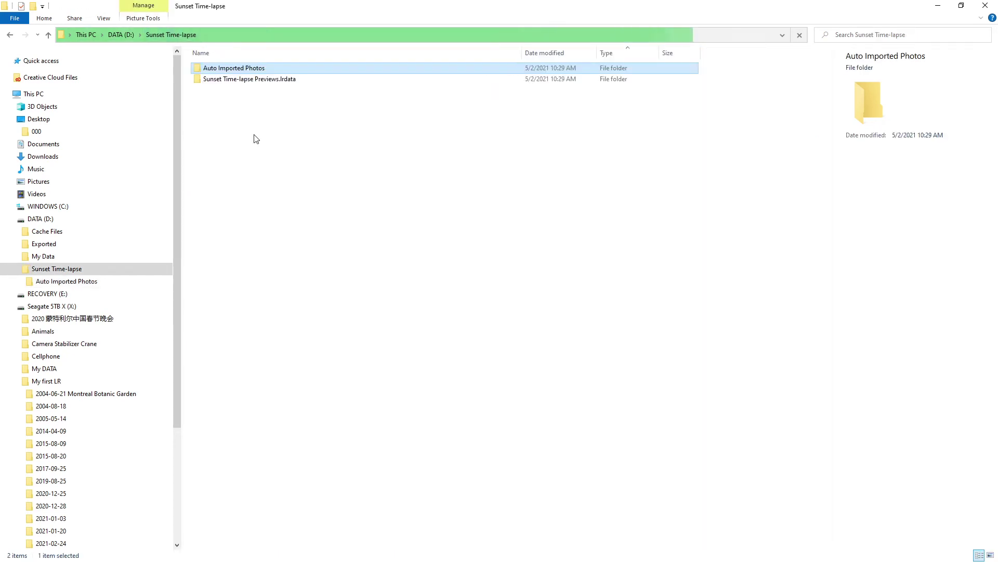
double_click(274, 81)
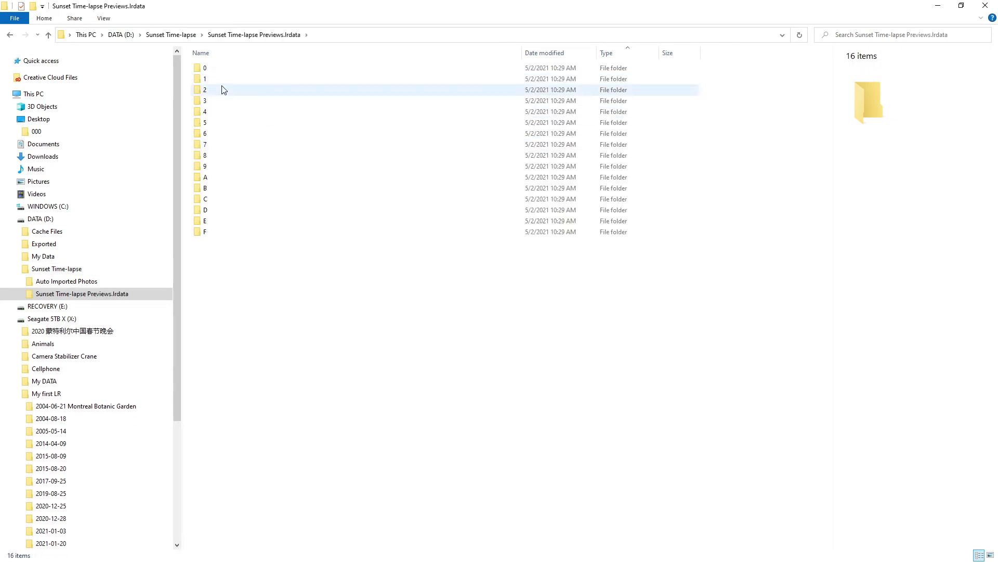
click(178, 37)
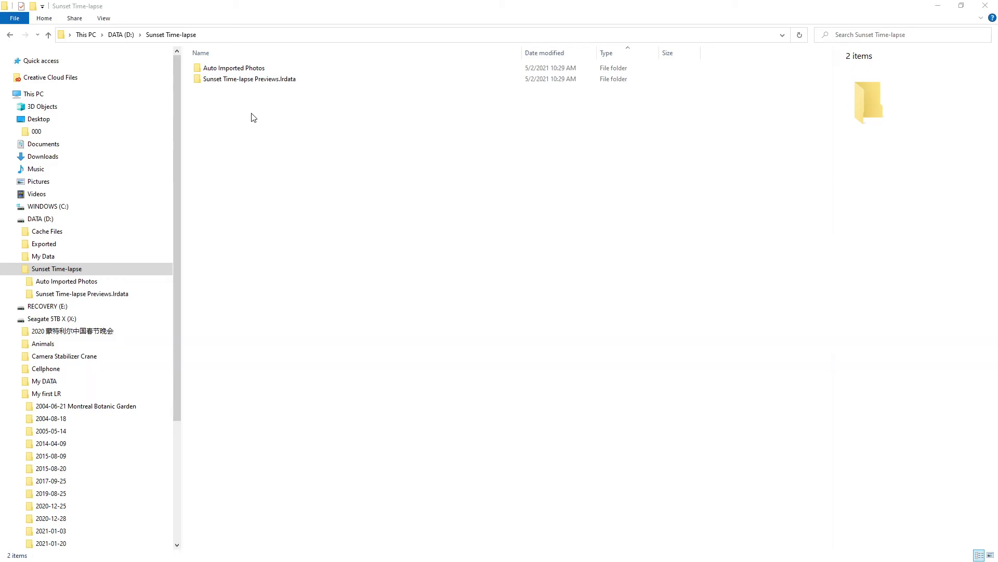
Check the export progress in Lightroom Classic, then inspect the Sunset Time-lapse catalog file and both previews folders in File Explorer
key(alt+Tab)
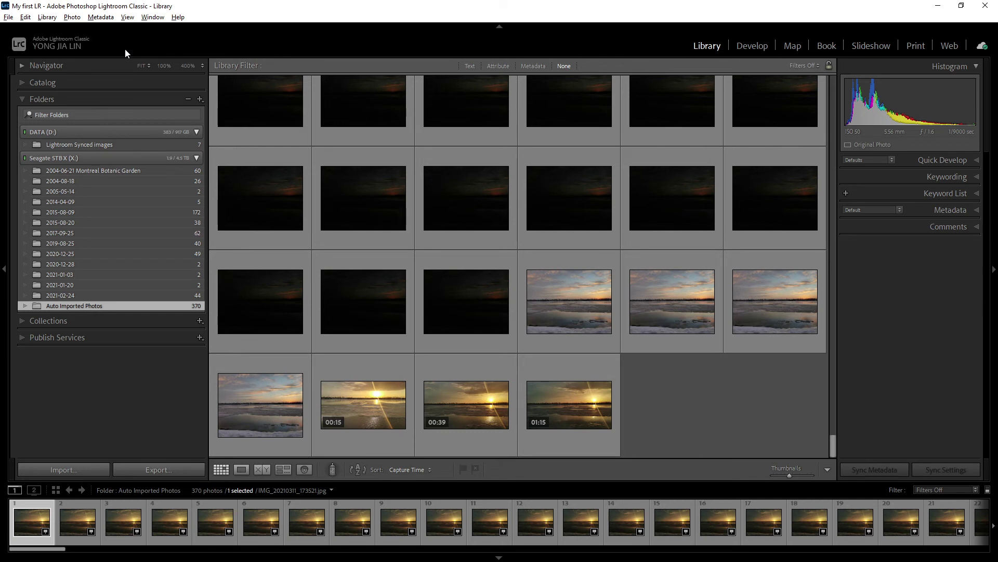
key(alt+Tab)
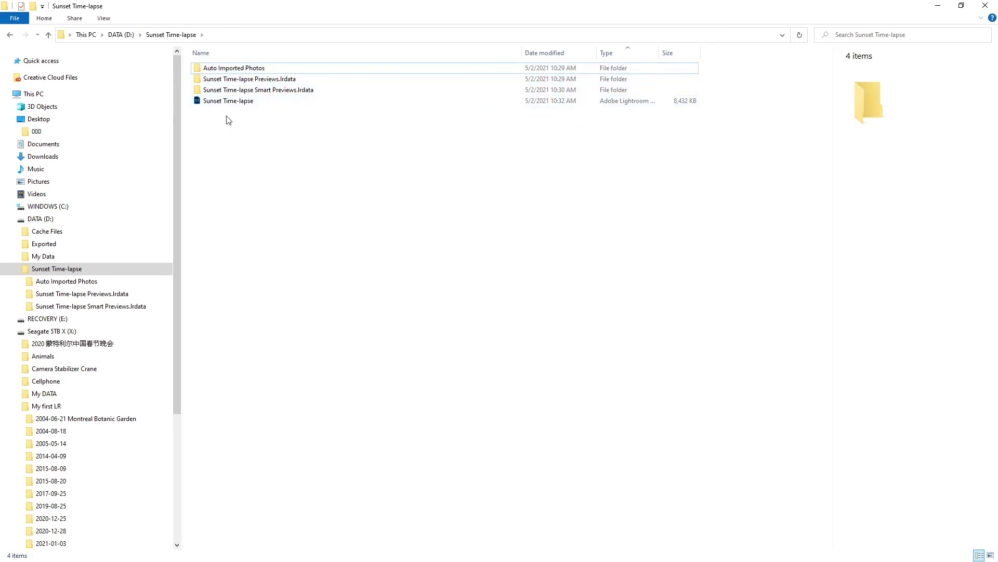
click(250, 103)
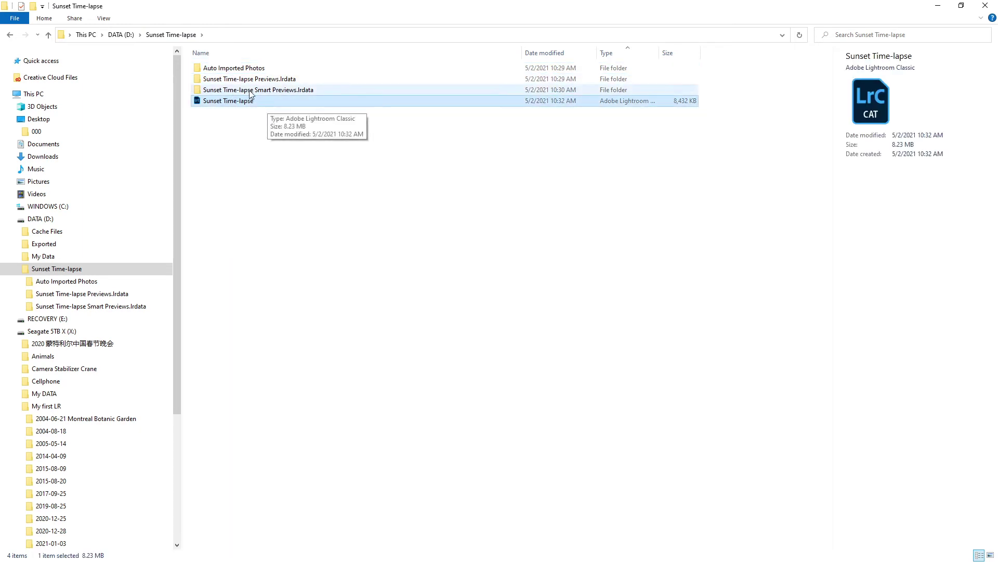
click(268, 79)
click(305, 91)
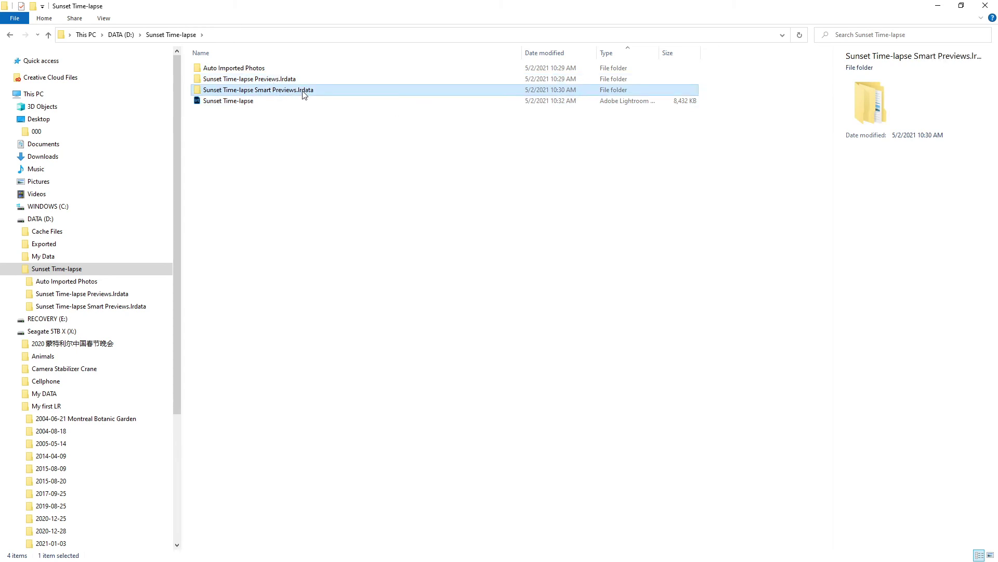
Browse the exported Auto Imported Photos folder through to its video files and return to the Sunset Time-lapse folder
click(234, 69)
double_click(233, 73)
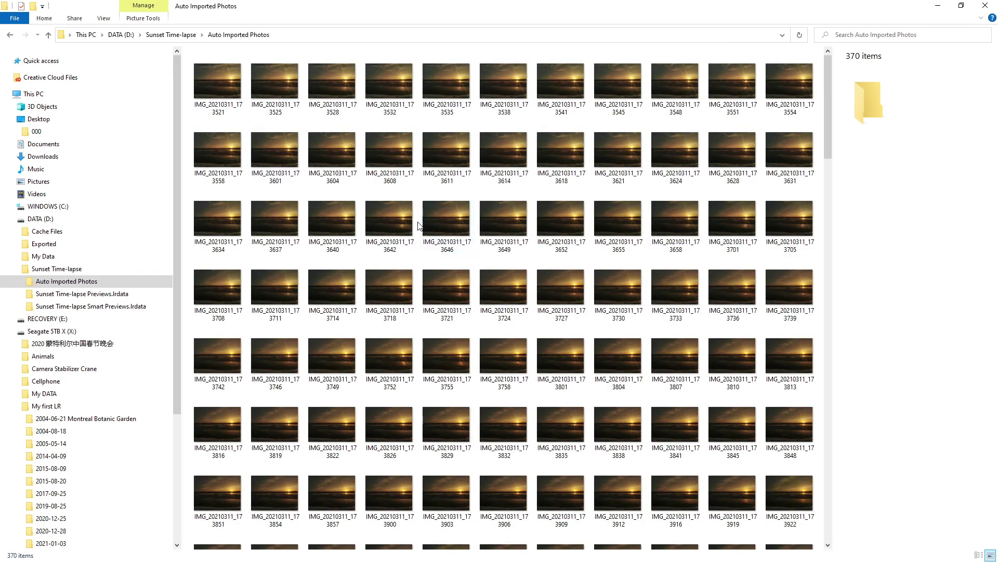
scroll(467, 243, down, 10)
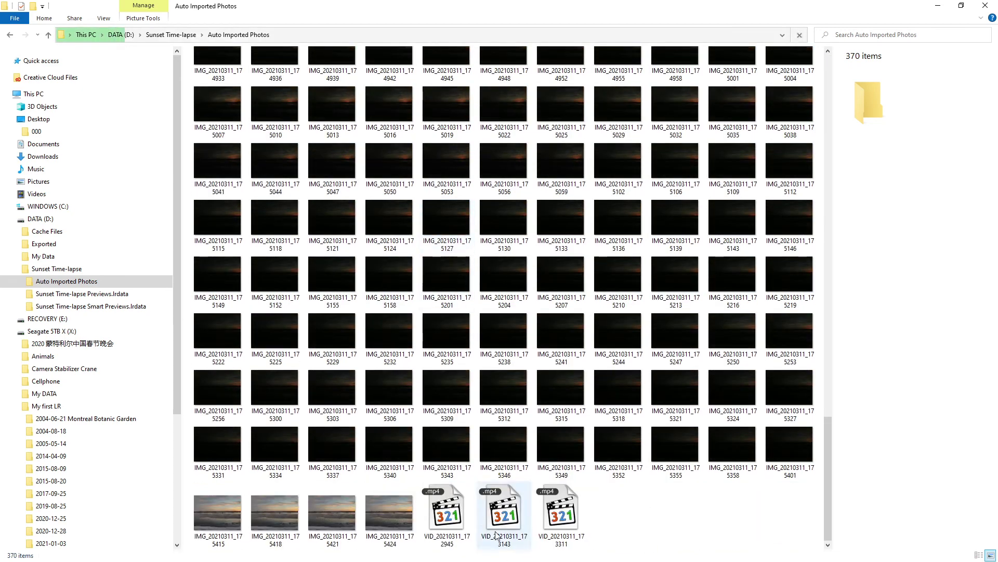
click(56, 269)
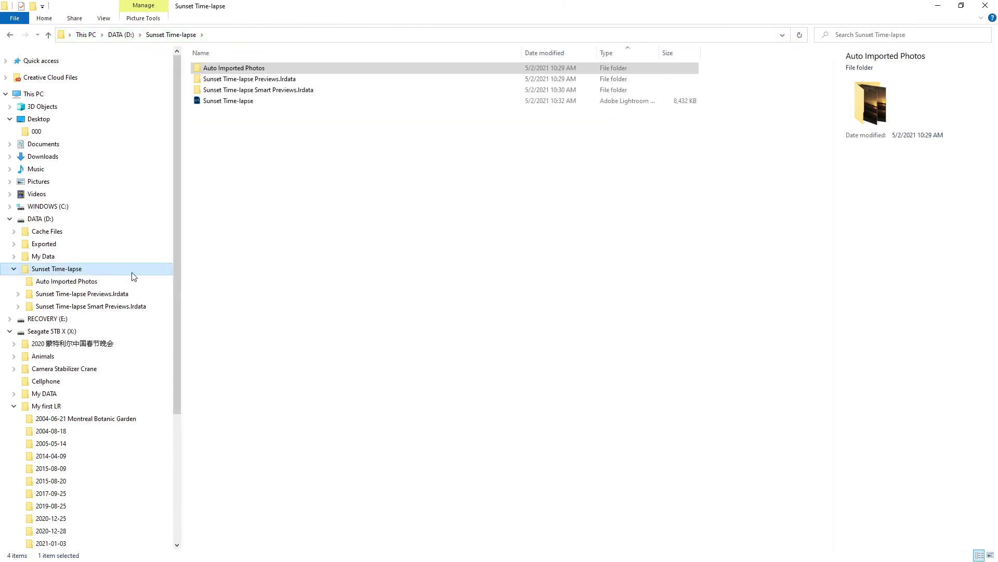
View the source photos in Lightroom Classic, then switch to File Explorer and open the exported Auto Imported Photos folder on DATA (D:)
key(alt+Tab)
click(394, 320)
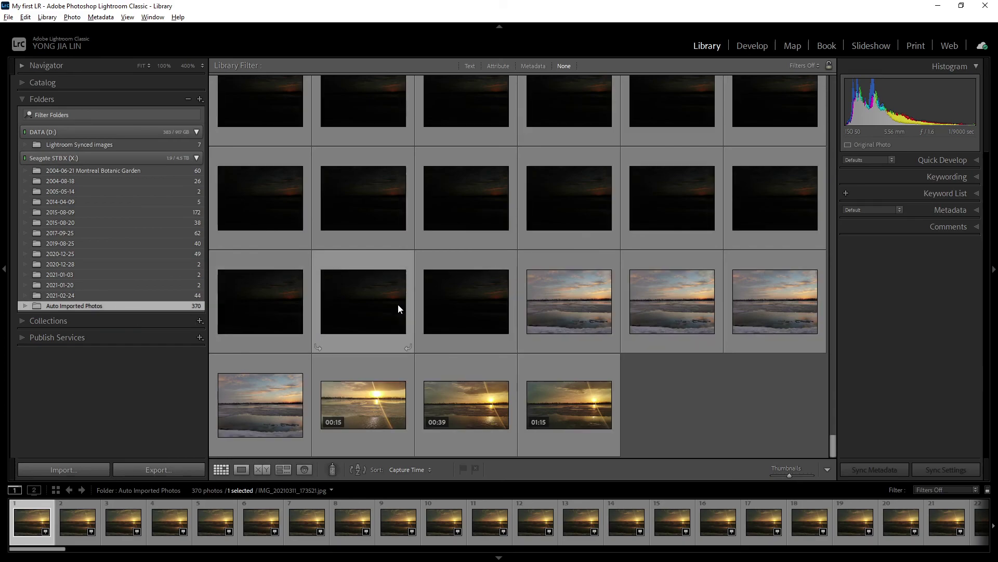
key(alt+Tab)
click(67, 281)
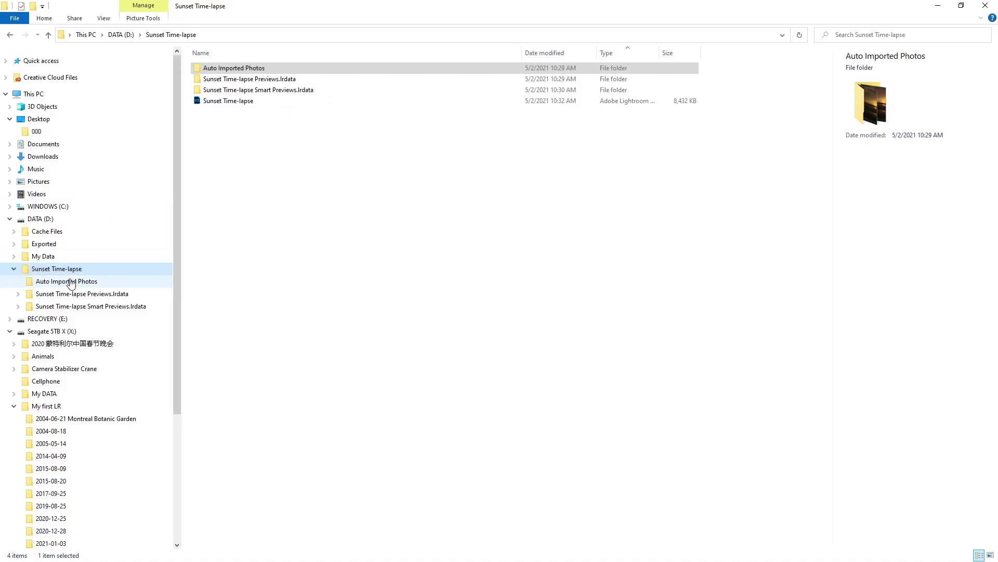
scroll(78, 382, down, 3)
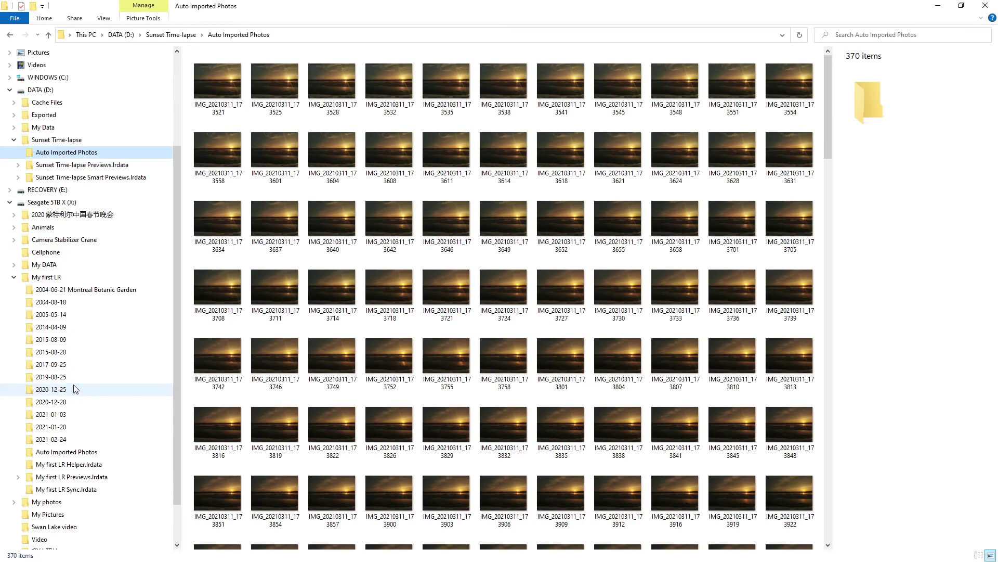
Examine the original Auto Imported Photos folder in My first LR on drive X:, comparing it with the exported copy on DATA (D:)
click(66, 456)
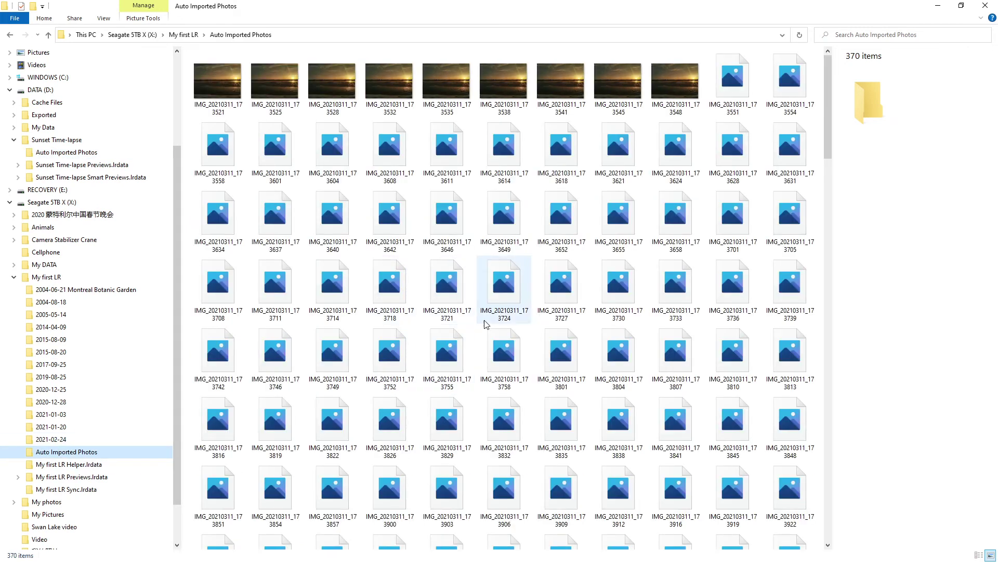
scroll(568, 302, down, 10)
scroll(567, 300, up, 10)
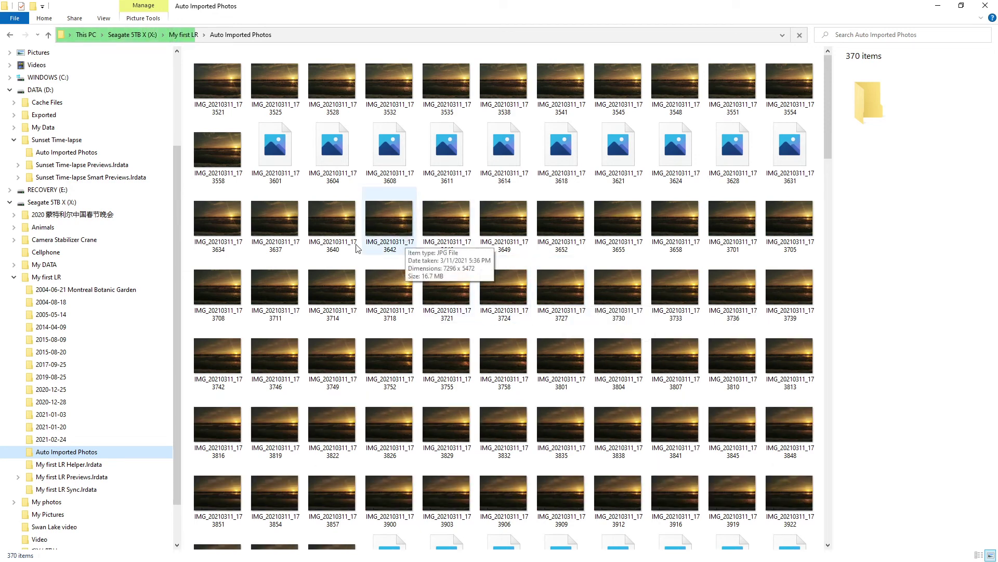
click(448, 364)
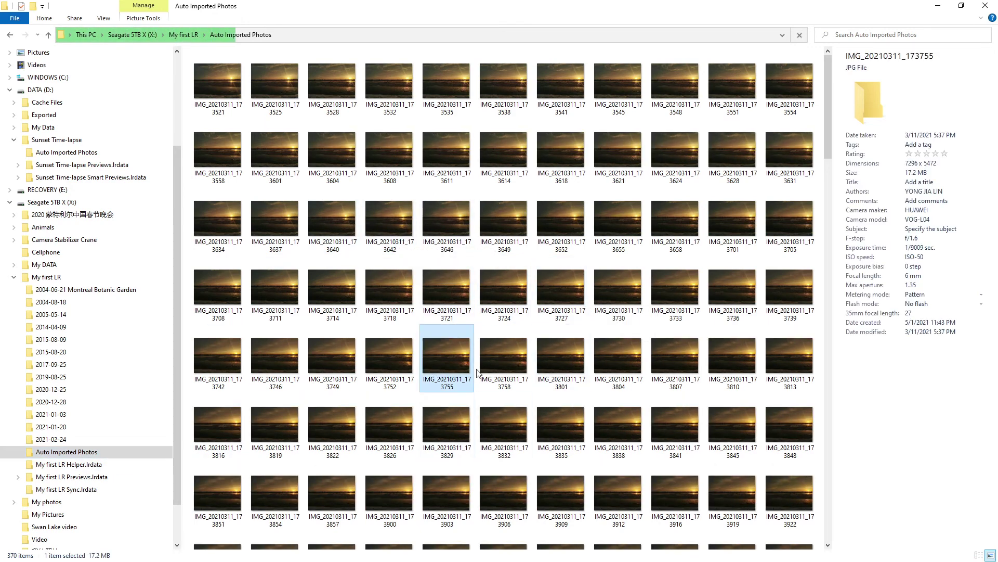
click(67, 153)
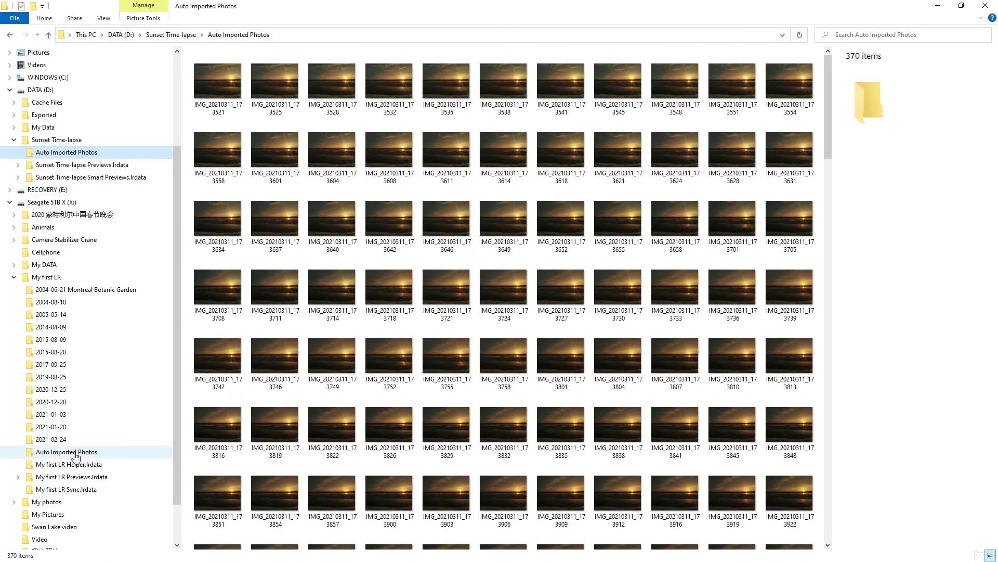
click(69, 451)
Switch to Lightroom Classic, select all photos in the Auto Imported Photos folder and delete them from disk
key(alt+Tab)
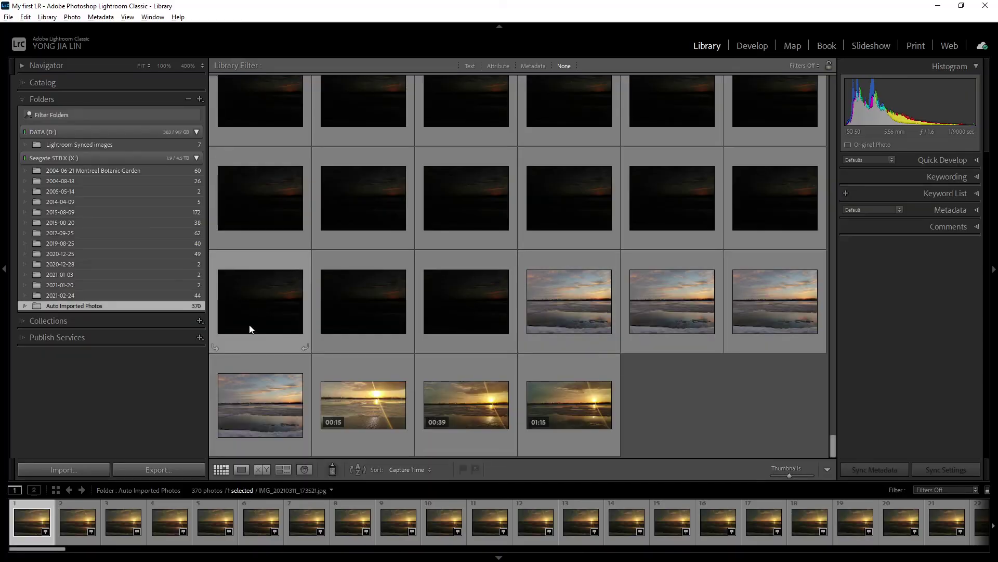
click(678, 390)
key(ctrl+a)
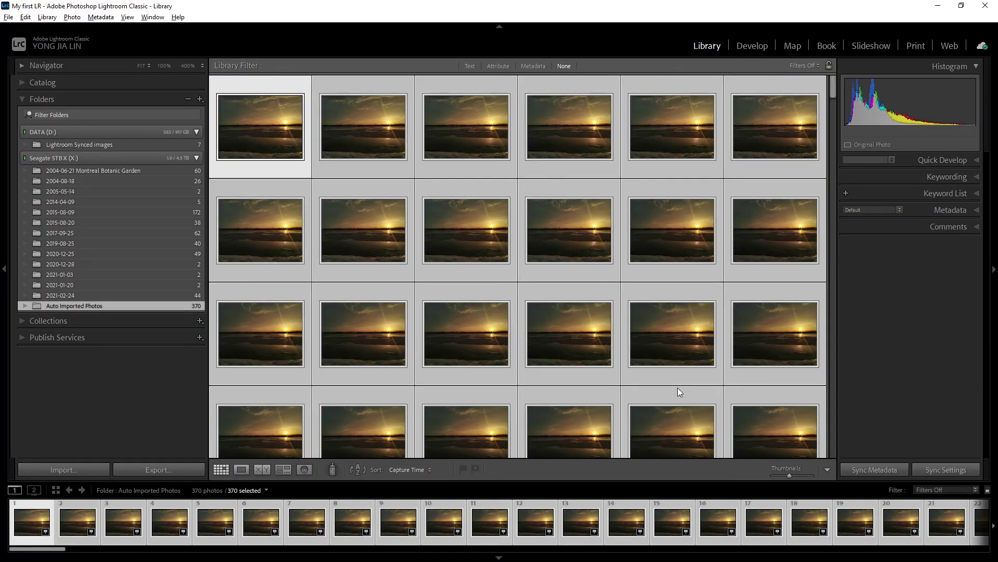
scroll(628, 329, down, 2)
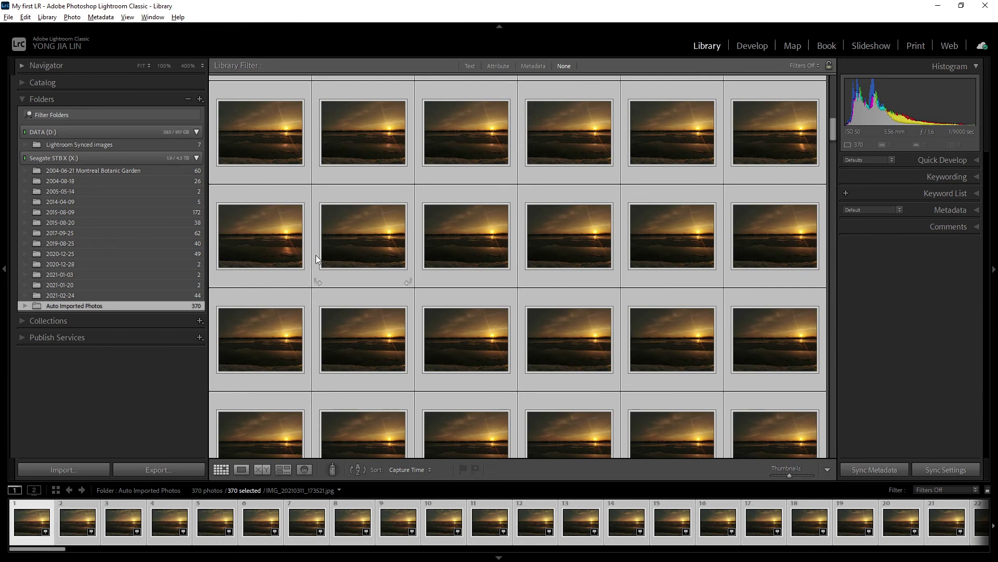
mouse_move(440, 238)
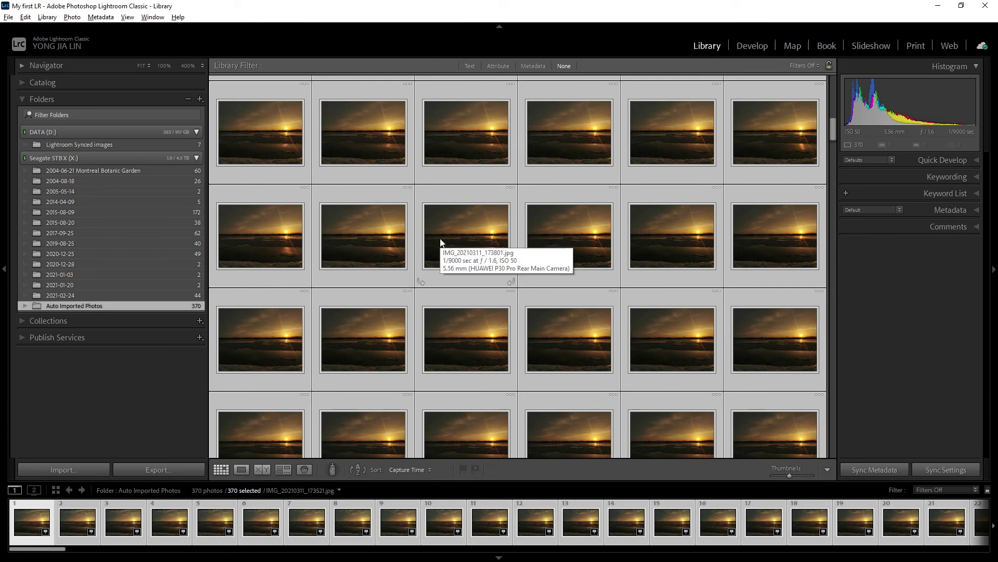
key(Delete)
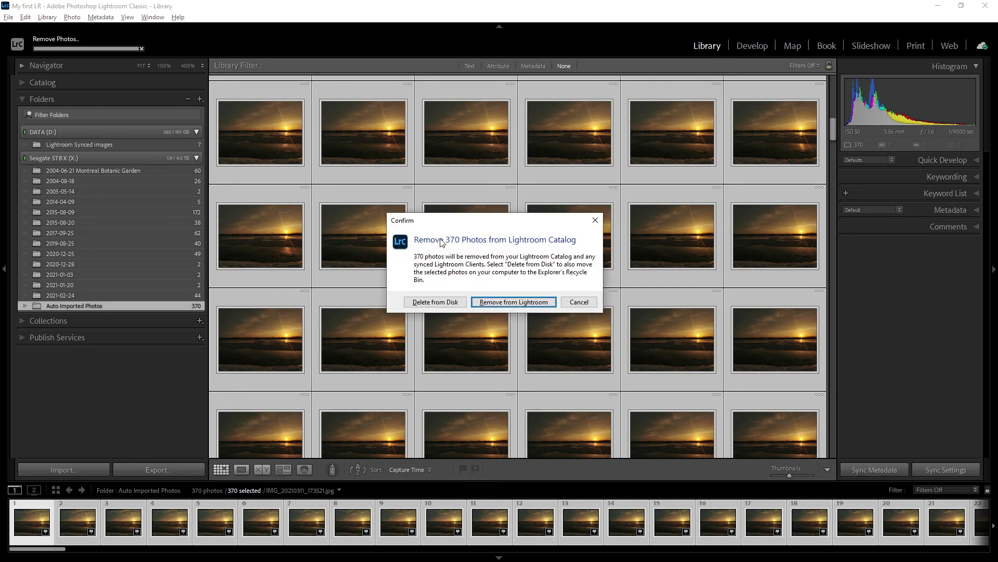
click(434, 302)
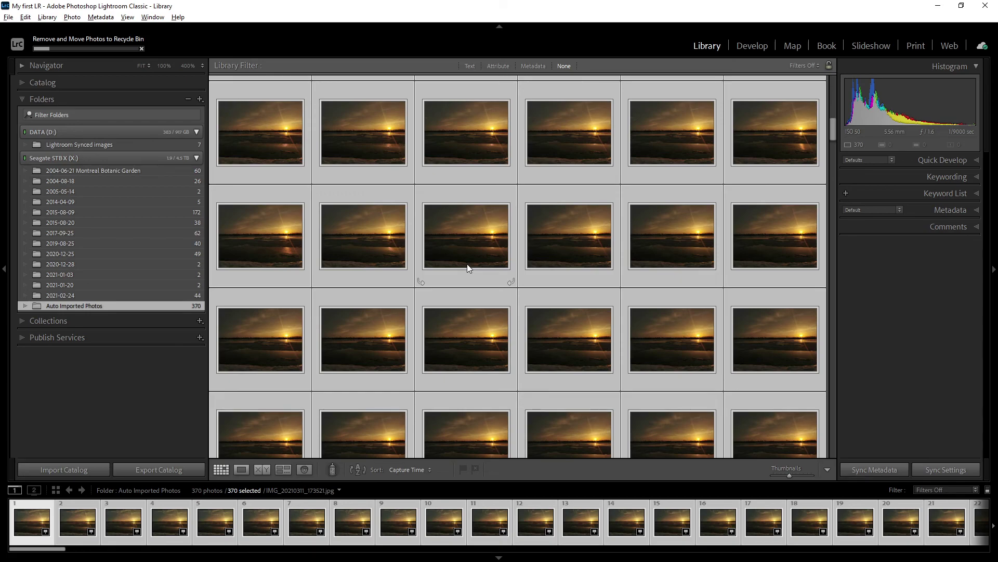
Switch to File Explorer and check the original Auto Imported Photos folder and its exported copy in Sunset Time-lapse
key(alt+Tab)
click(63, 140)
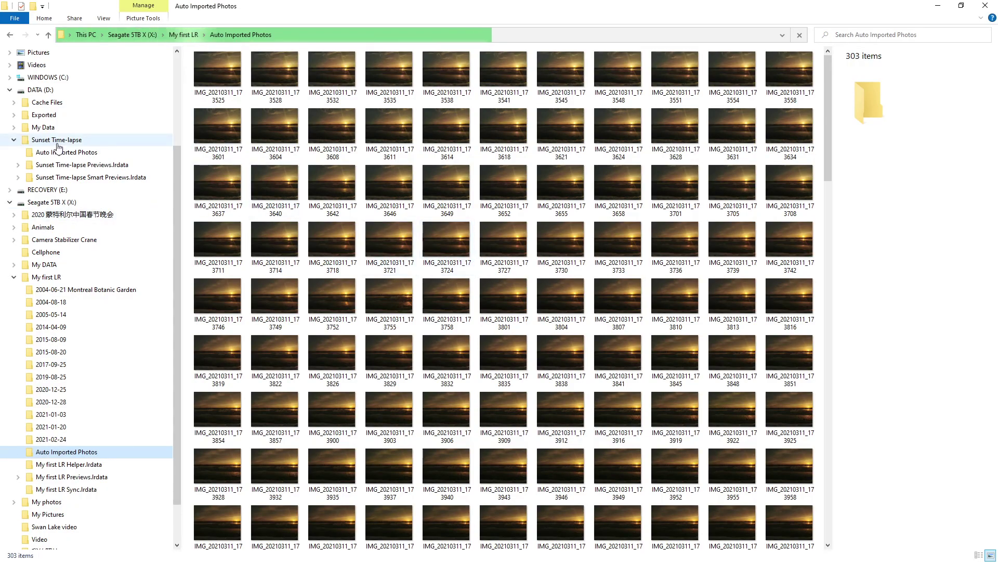
click(68, 154)
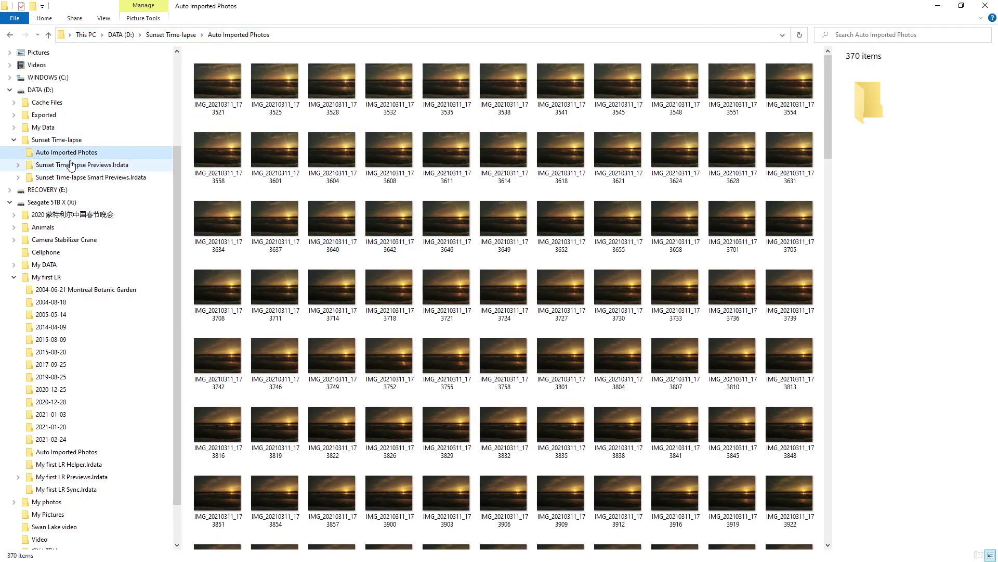
Check the exported Sunset Time-lapse folder, then switch to Lightroom Classic and remove the emptied Auto Imported Photos folder from the catalog
click(66, 140)
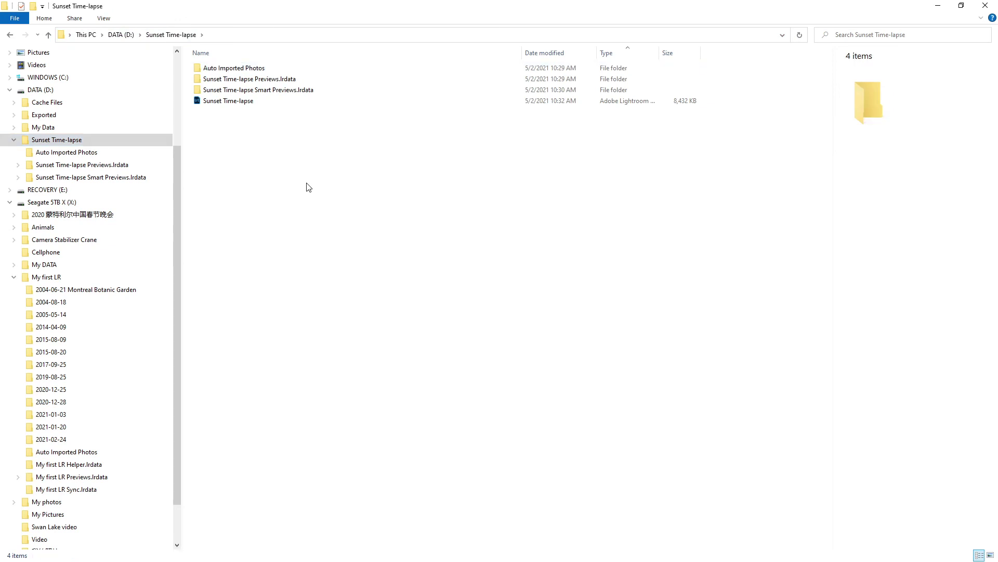
key(alt+Tab)
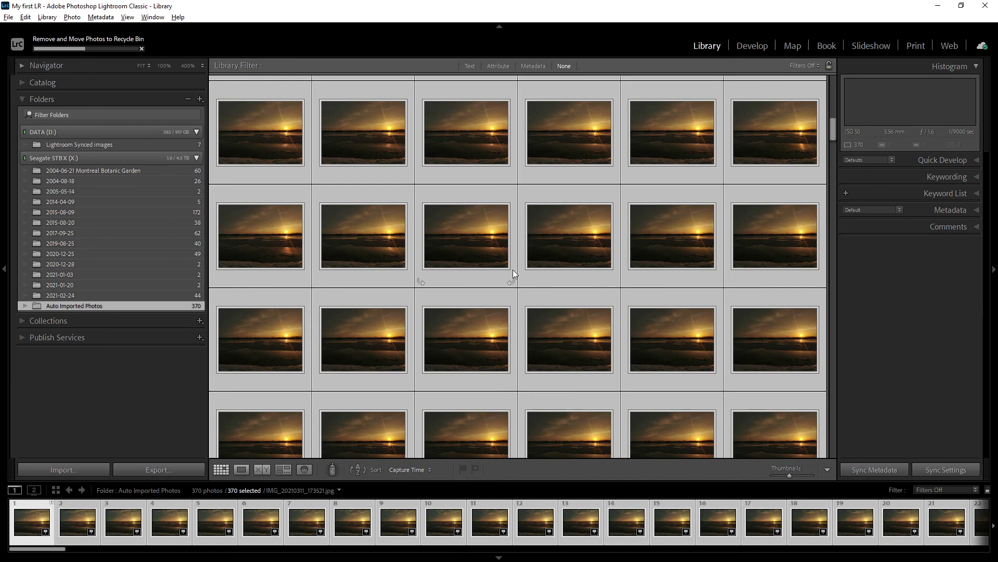
scroll(515, 269, down, 10)
scroll(515, 268, down, 10)
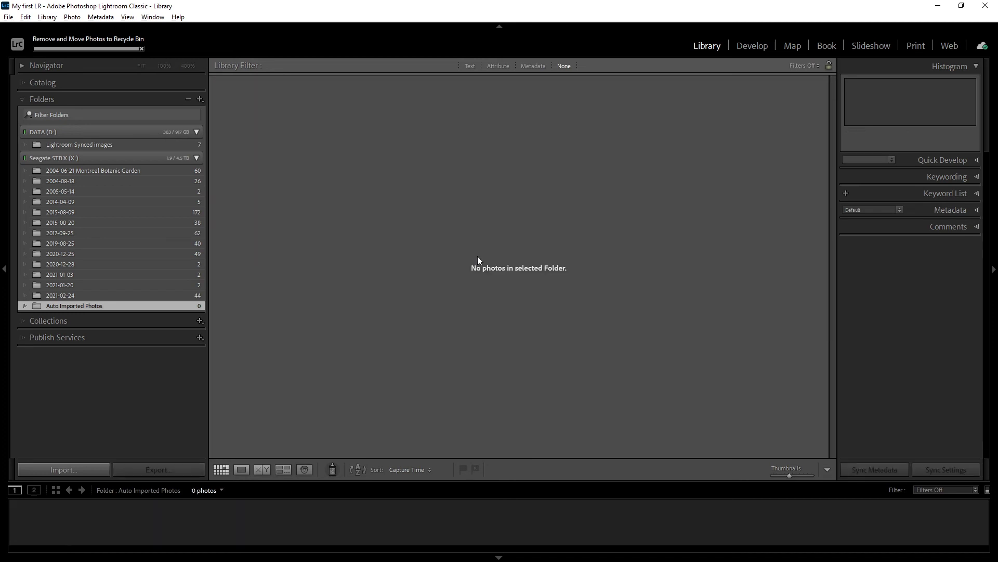
right_click(82, 308)
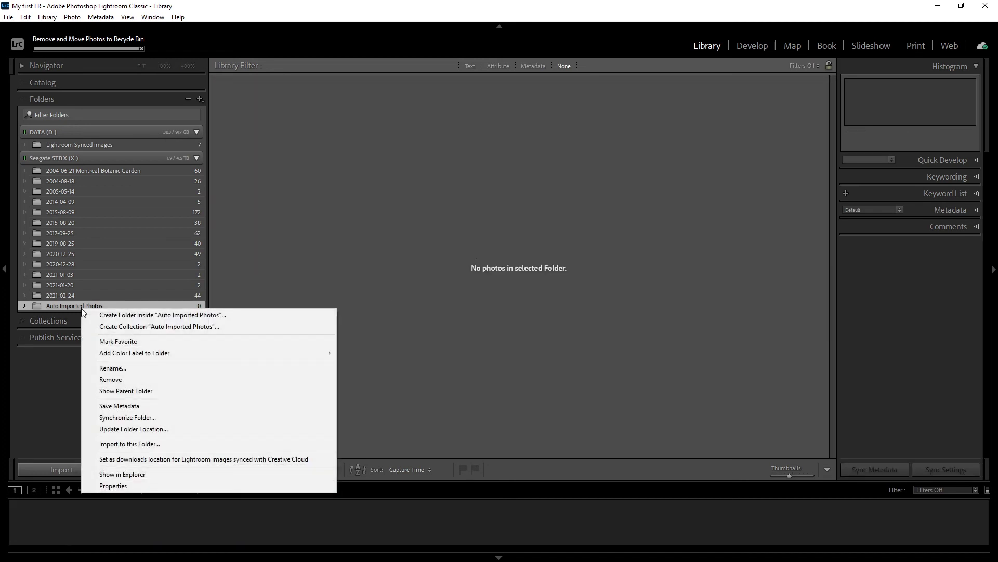
click(133, 379)
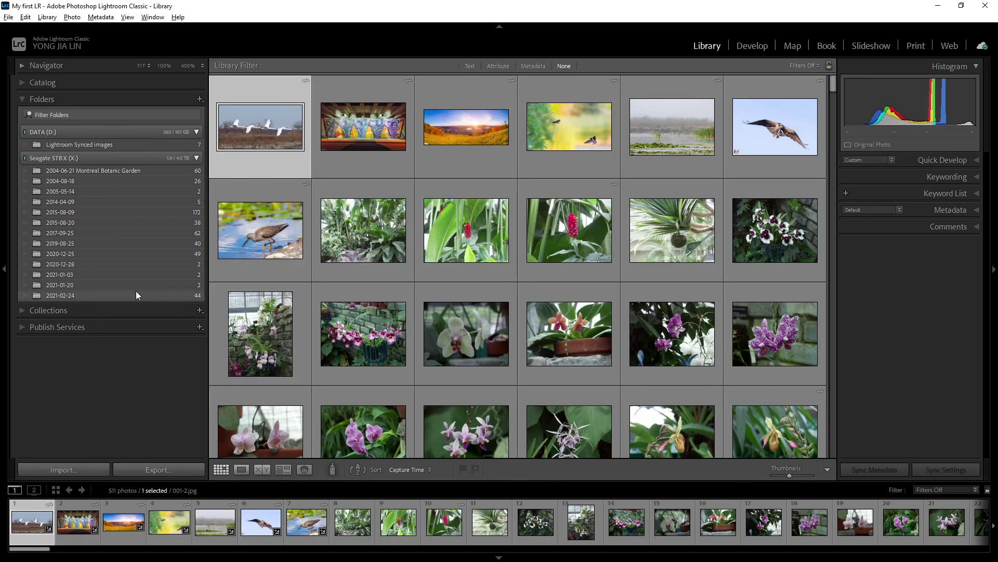
Open the system properties of the 2005-05-14 folder, review the general, sharing, security, previous versions and customization details, and close them unchanged
click(131, 194)
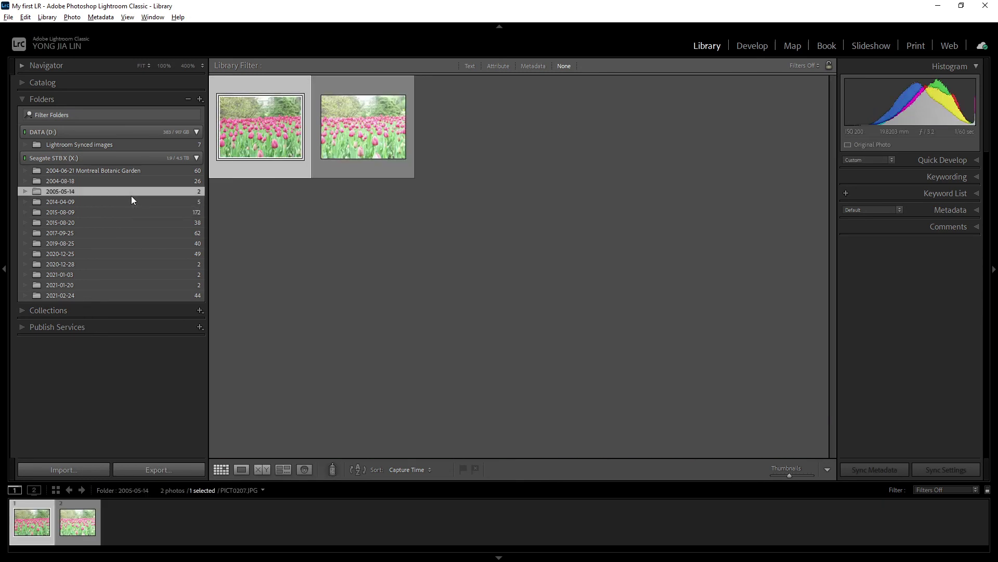
right_click(61, 192)
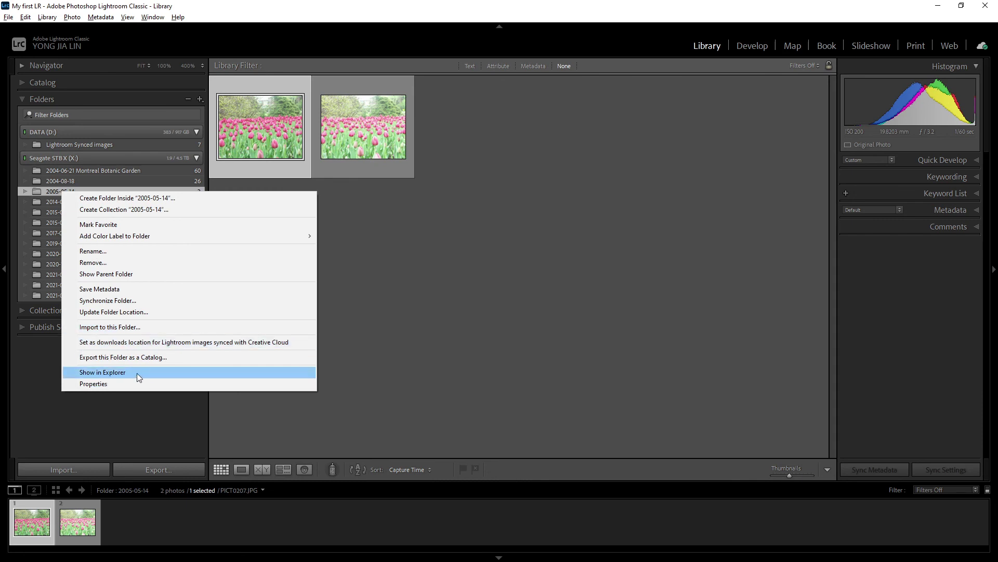
click(94, 384)
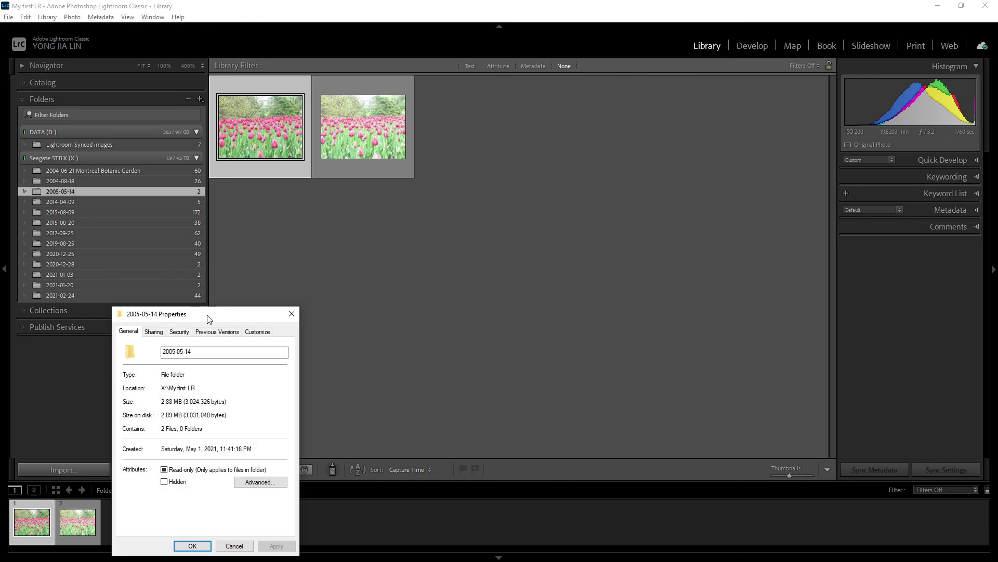
drag(208, 318, 208, 232)
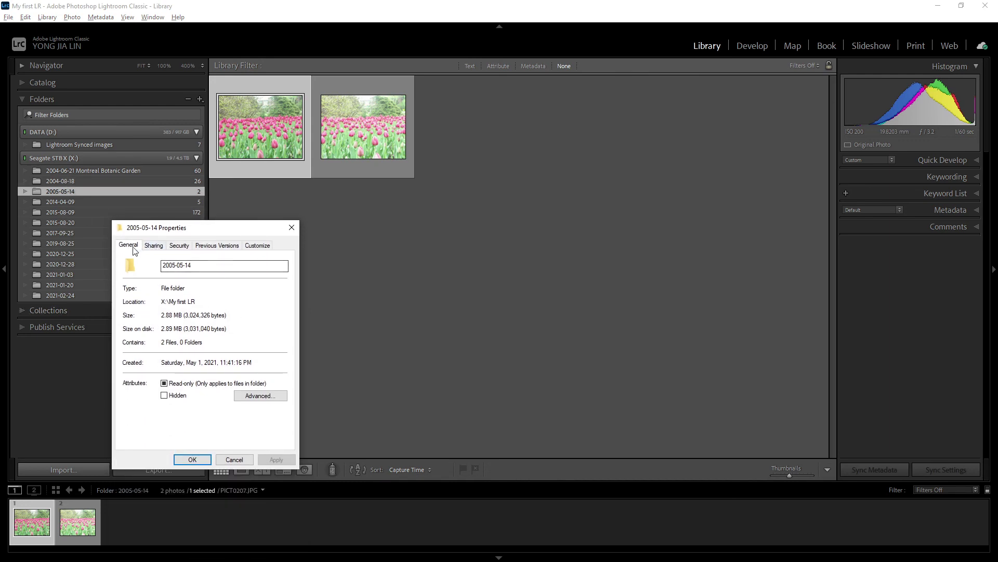
click(153, 246)
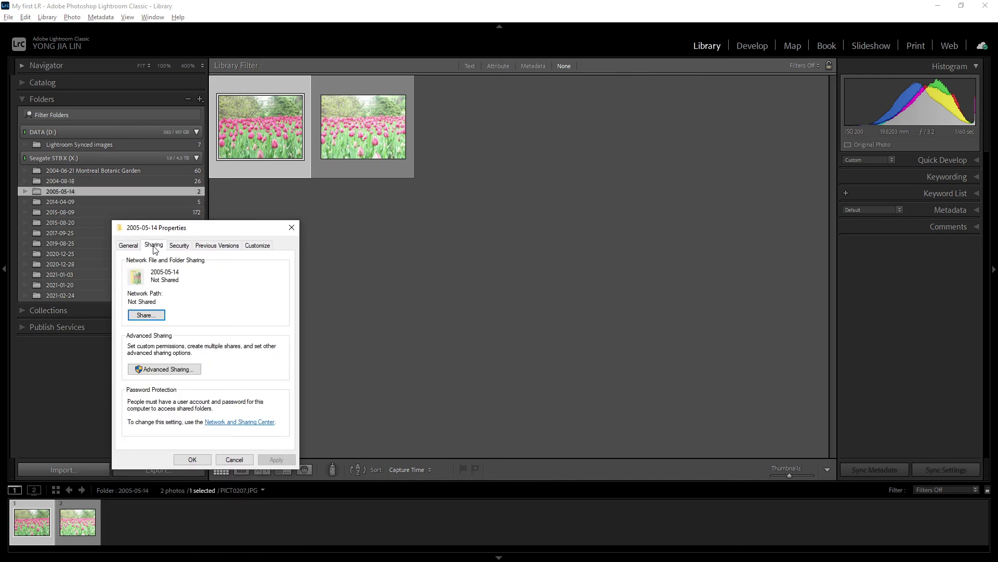
click(182, 246)
click(217, 245)
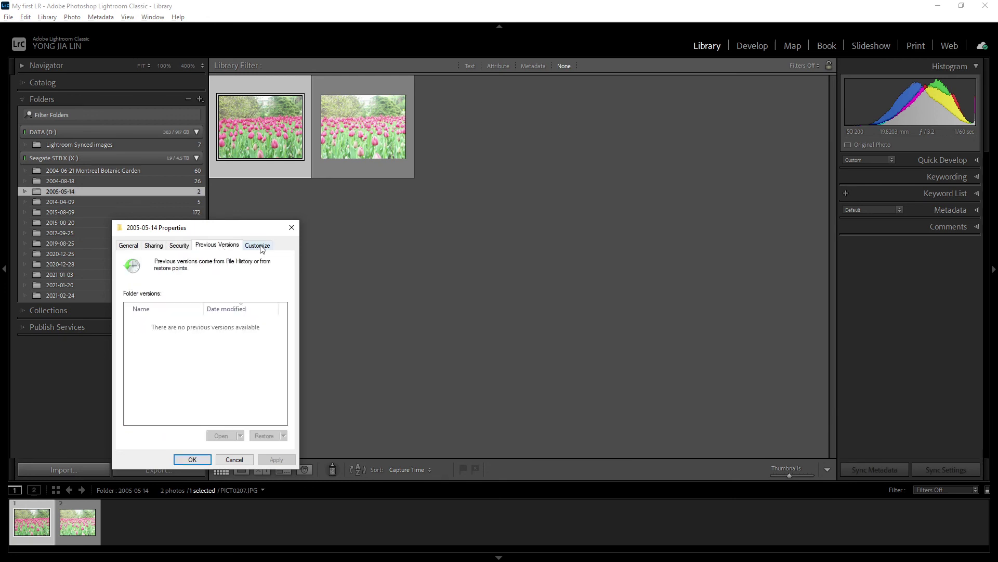
click(258, 247)
click(130, 245)
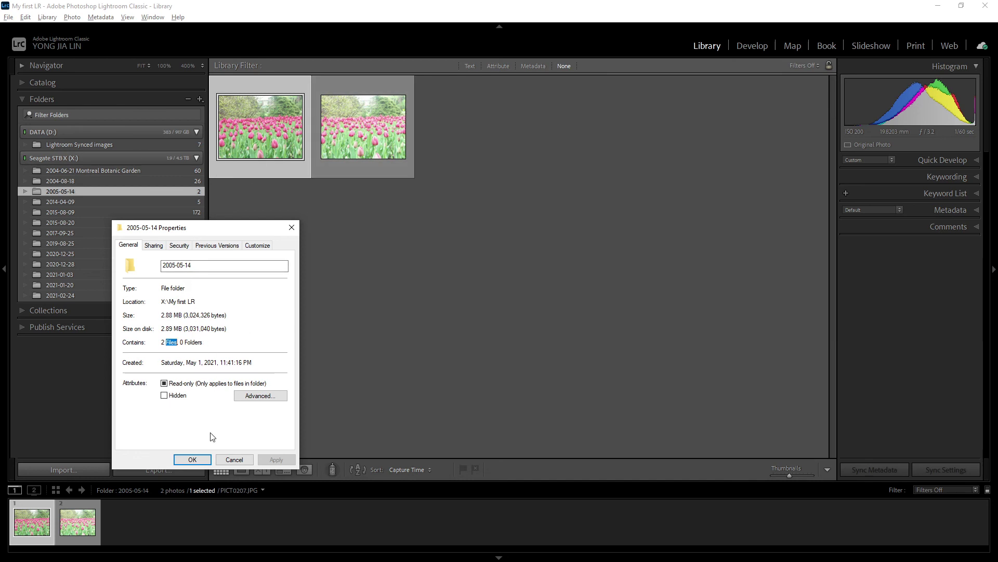
click(234, 460)
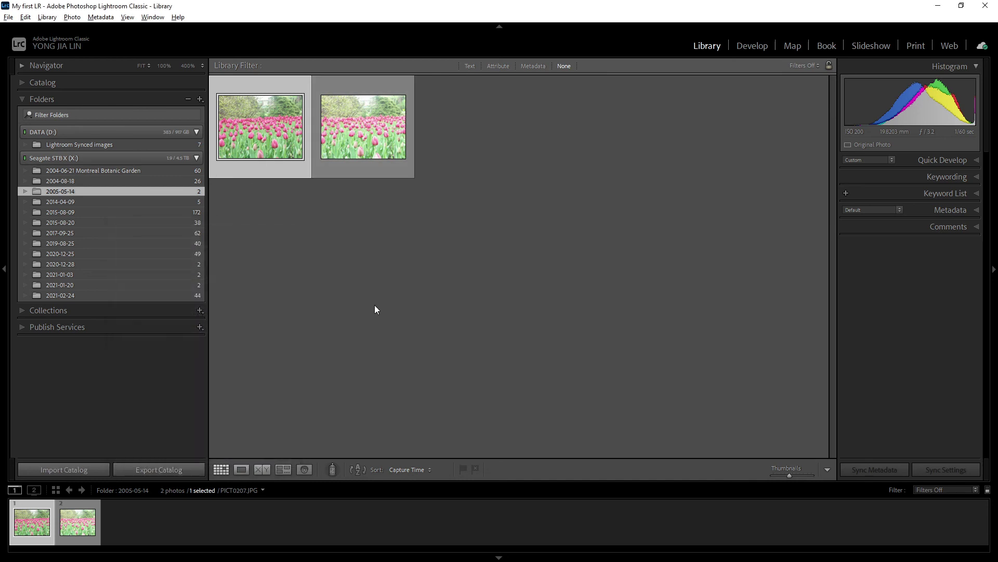
Switch to File Explorer and view the properties of the 2015-08-20 folder in My first LR on drive X:
key(alt+Tab)
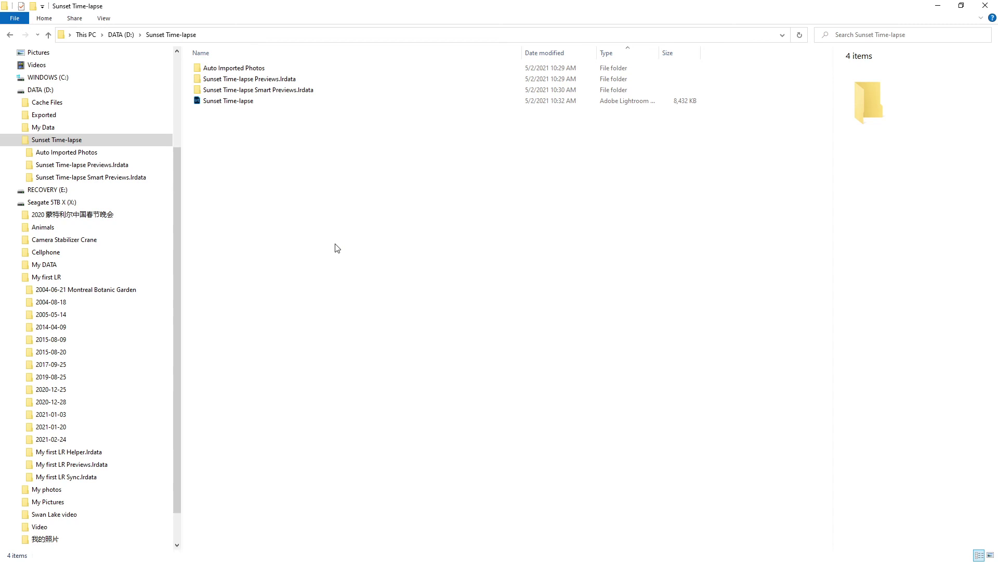
click(63, 352)
right_click(66, 356)
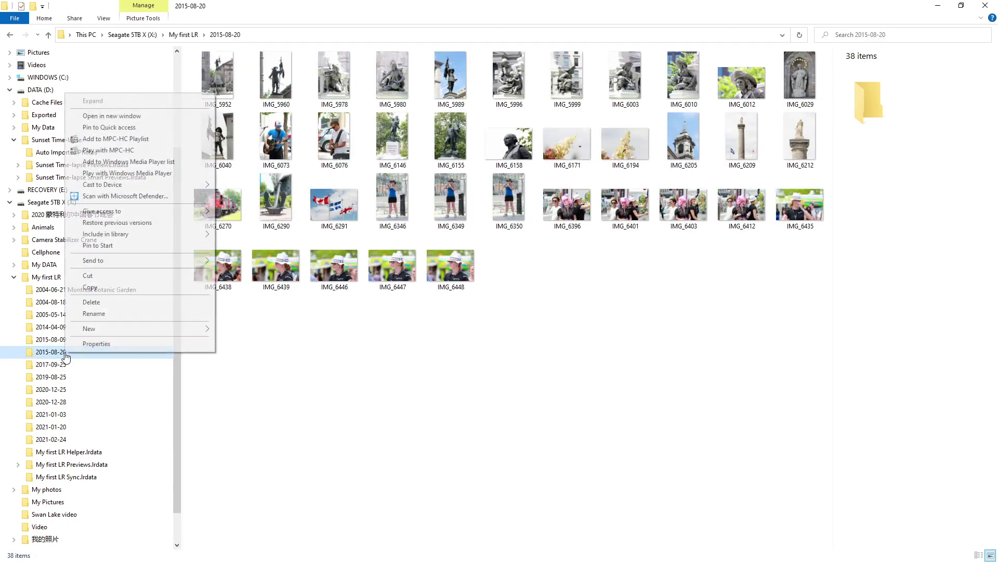
click(117, 343)
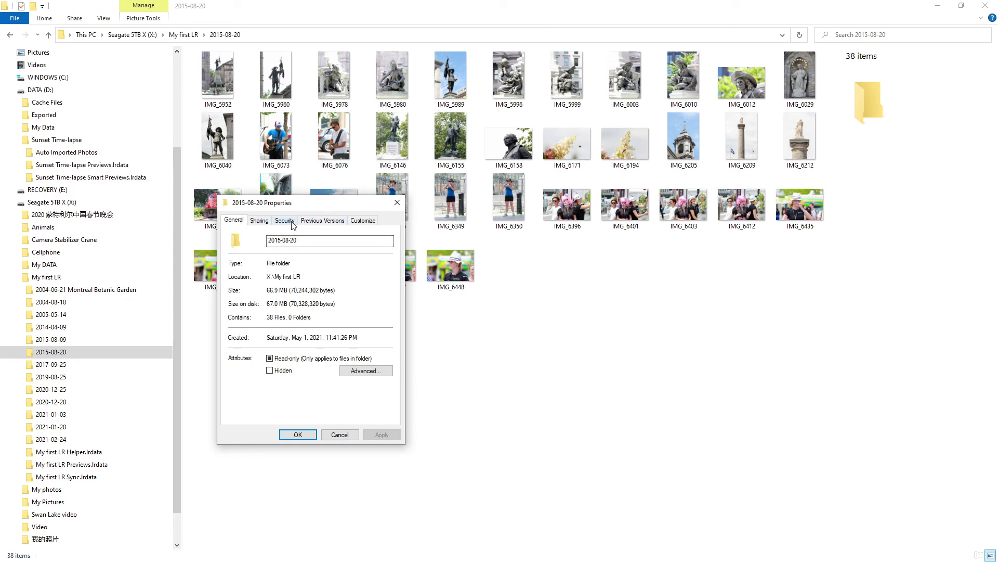
click(397, 202)
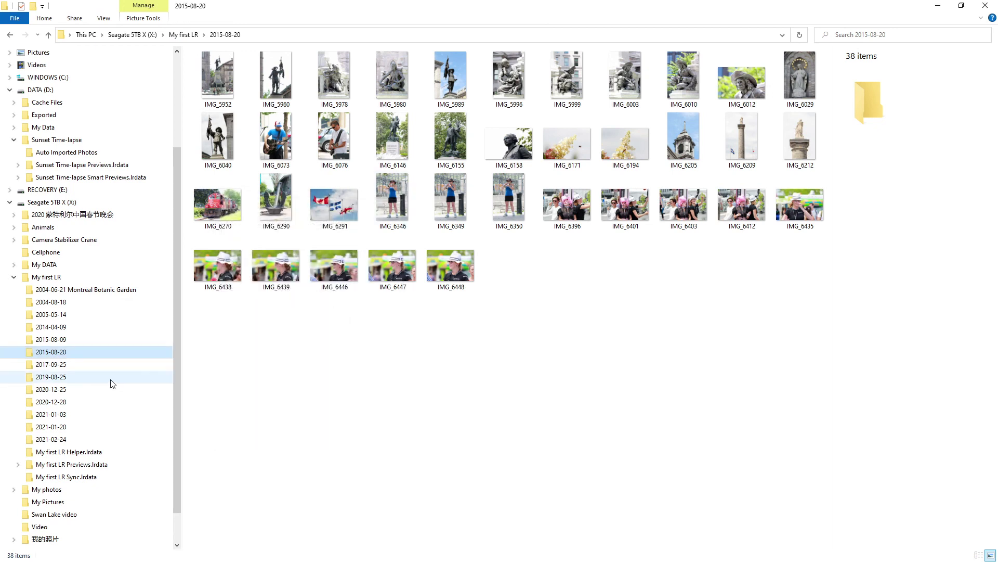
right_click(61, 355)
click(107, 405)
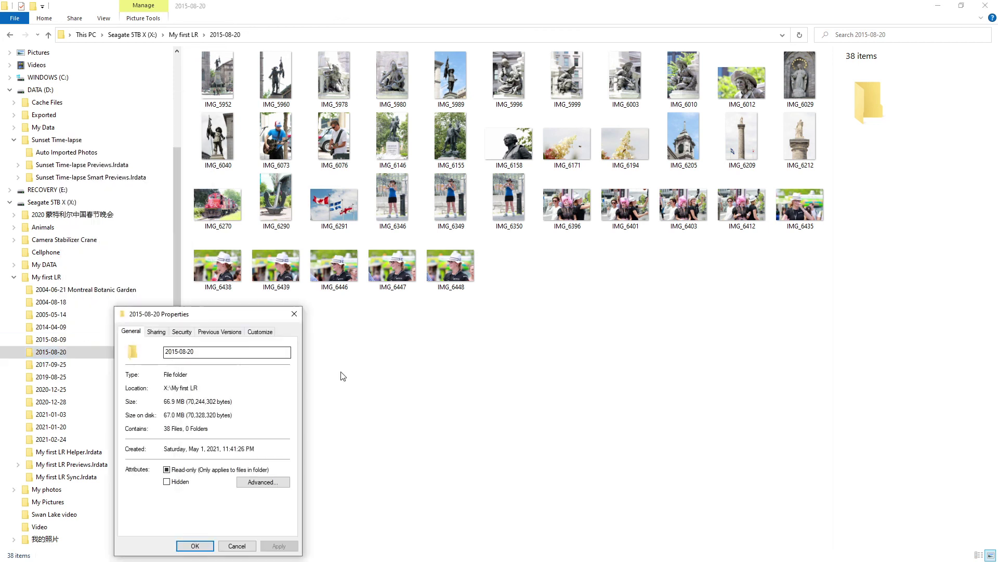
drag(278, 319, 321, 299)
click(337, 295)
Switch to Lightroom Classic and view the 2015-08-20 folder's properties for comparison with those in File Explorer
key(alt+Tab)
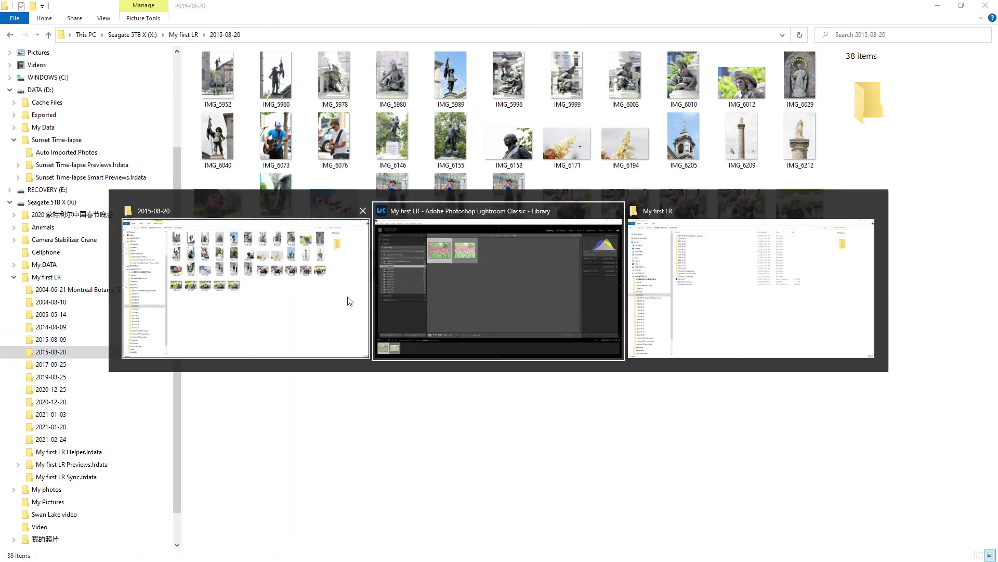
right_click(76, 220)
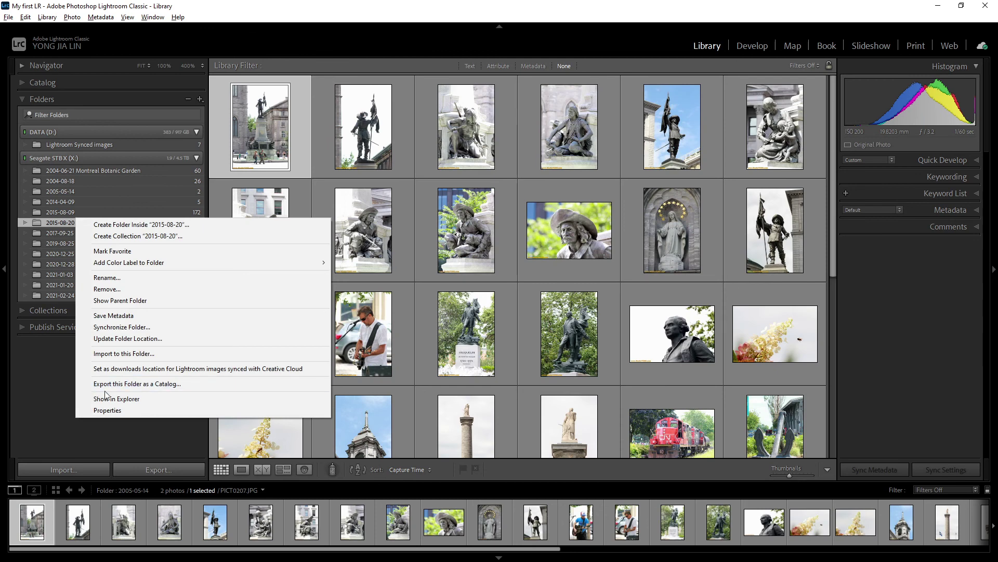
click(117, 411)
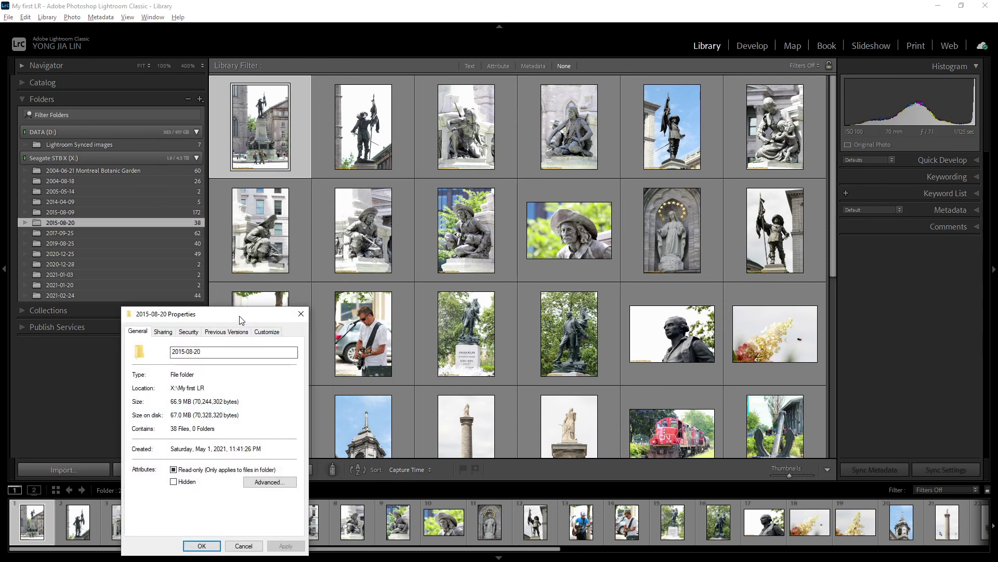
drag(241, 308, 250, 212)
click(312, 209)
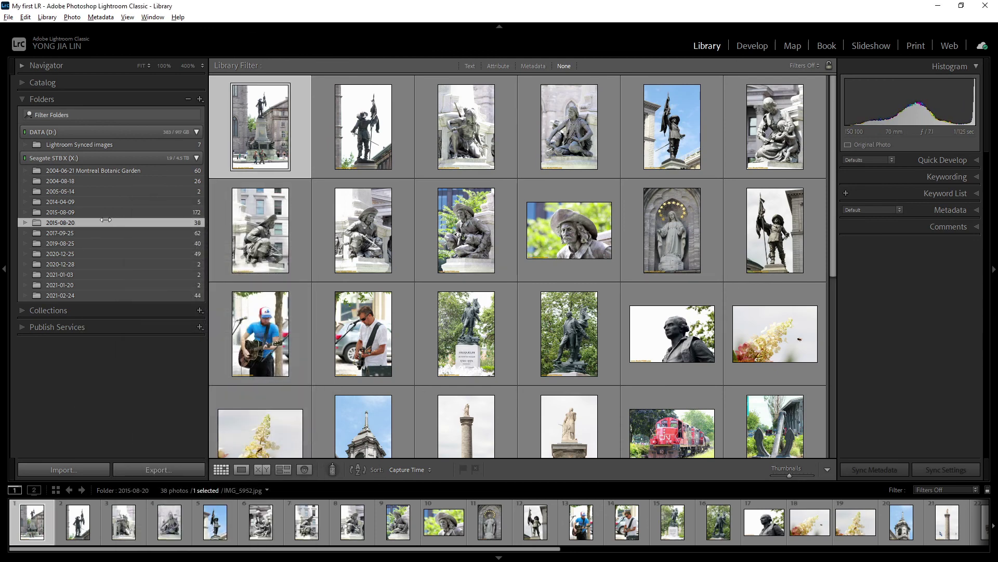
View the photos in the 2014-04-09 and 2017-09-25 folders, check the commands for 2005-05-14, and return to 2014-04-09
click(76, 201)
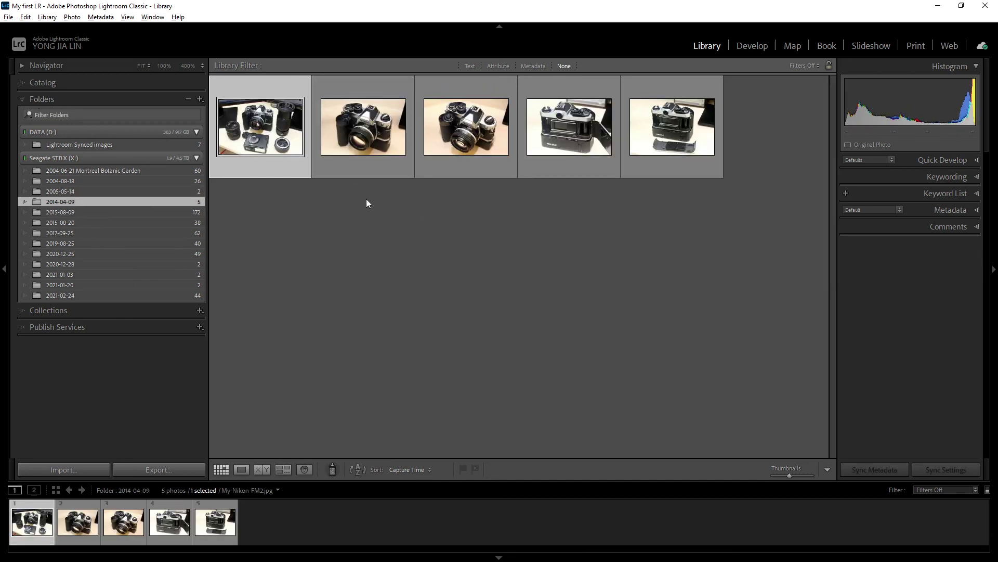
click(84, 232)
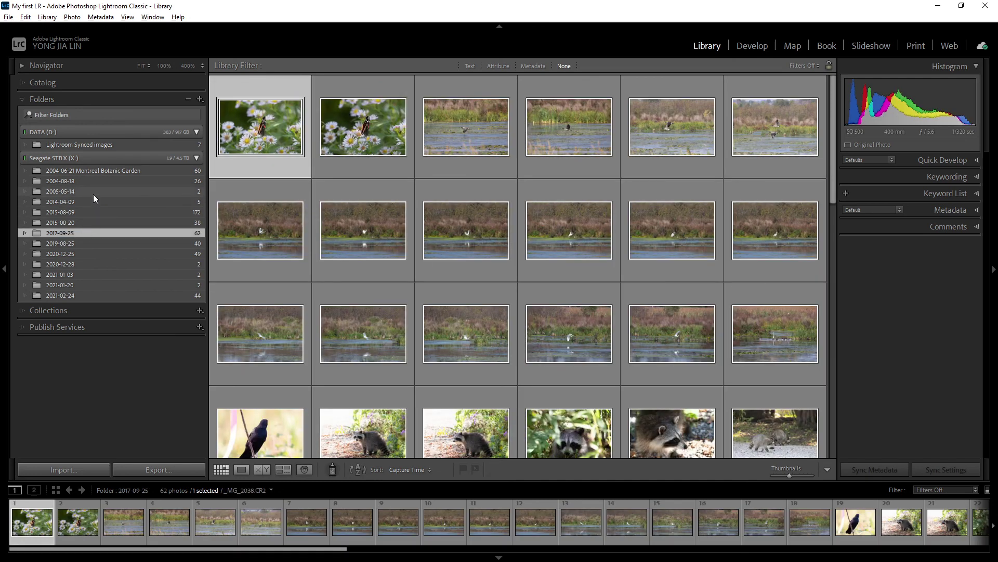
right_click(94, 192)
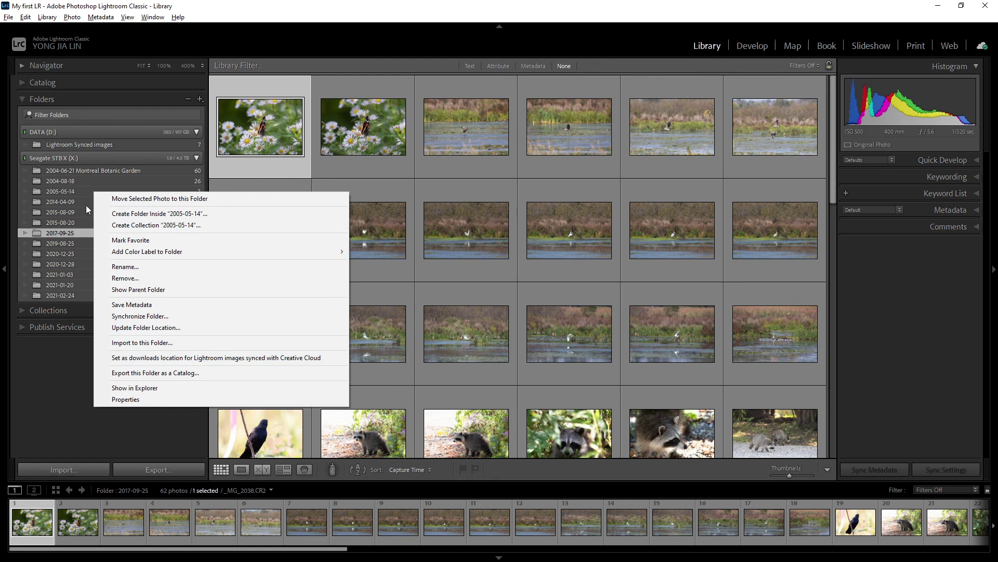
click(67, 201)
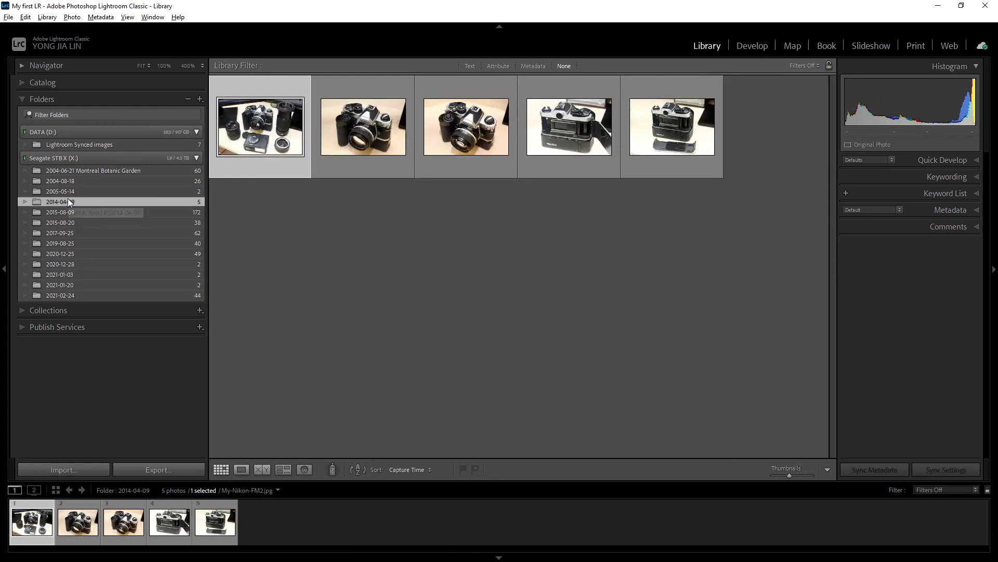